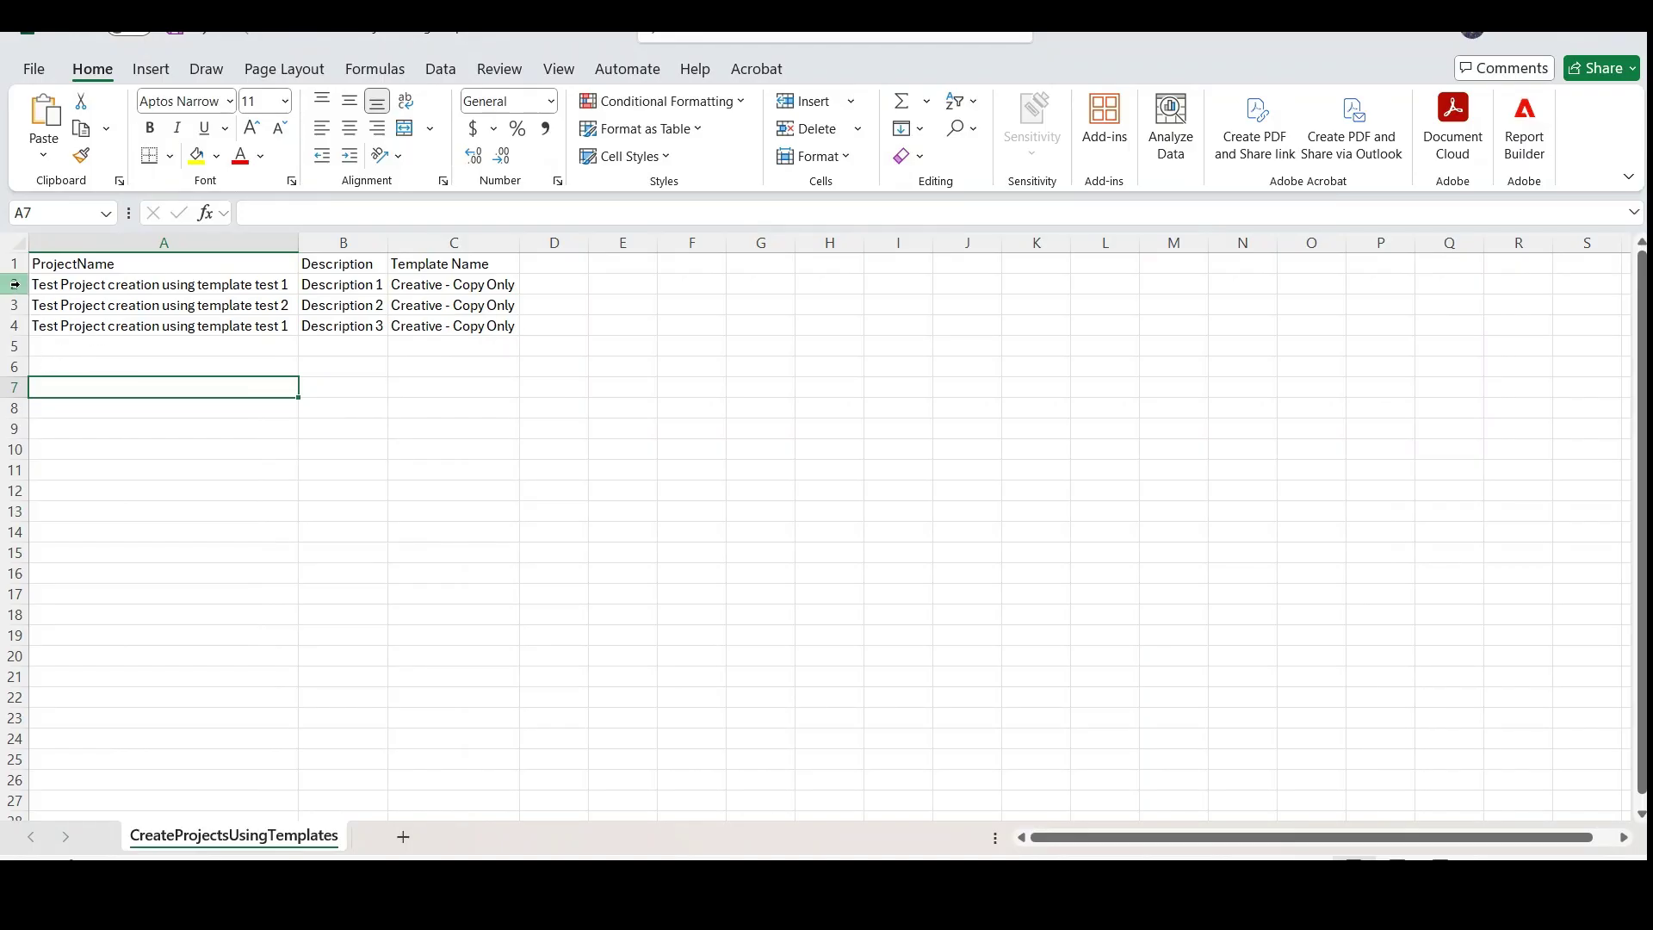
# Examine the project rows in the CSV and the planned workflow diagram from Set Global Variables to Create Project Using Template.
pyautogui.click(14, 284)
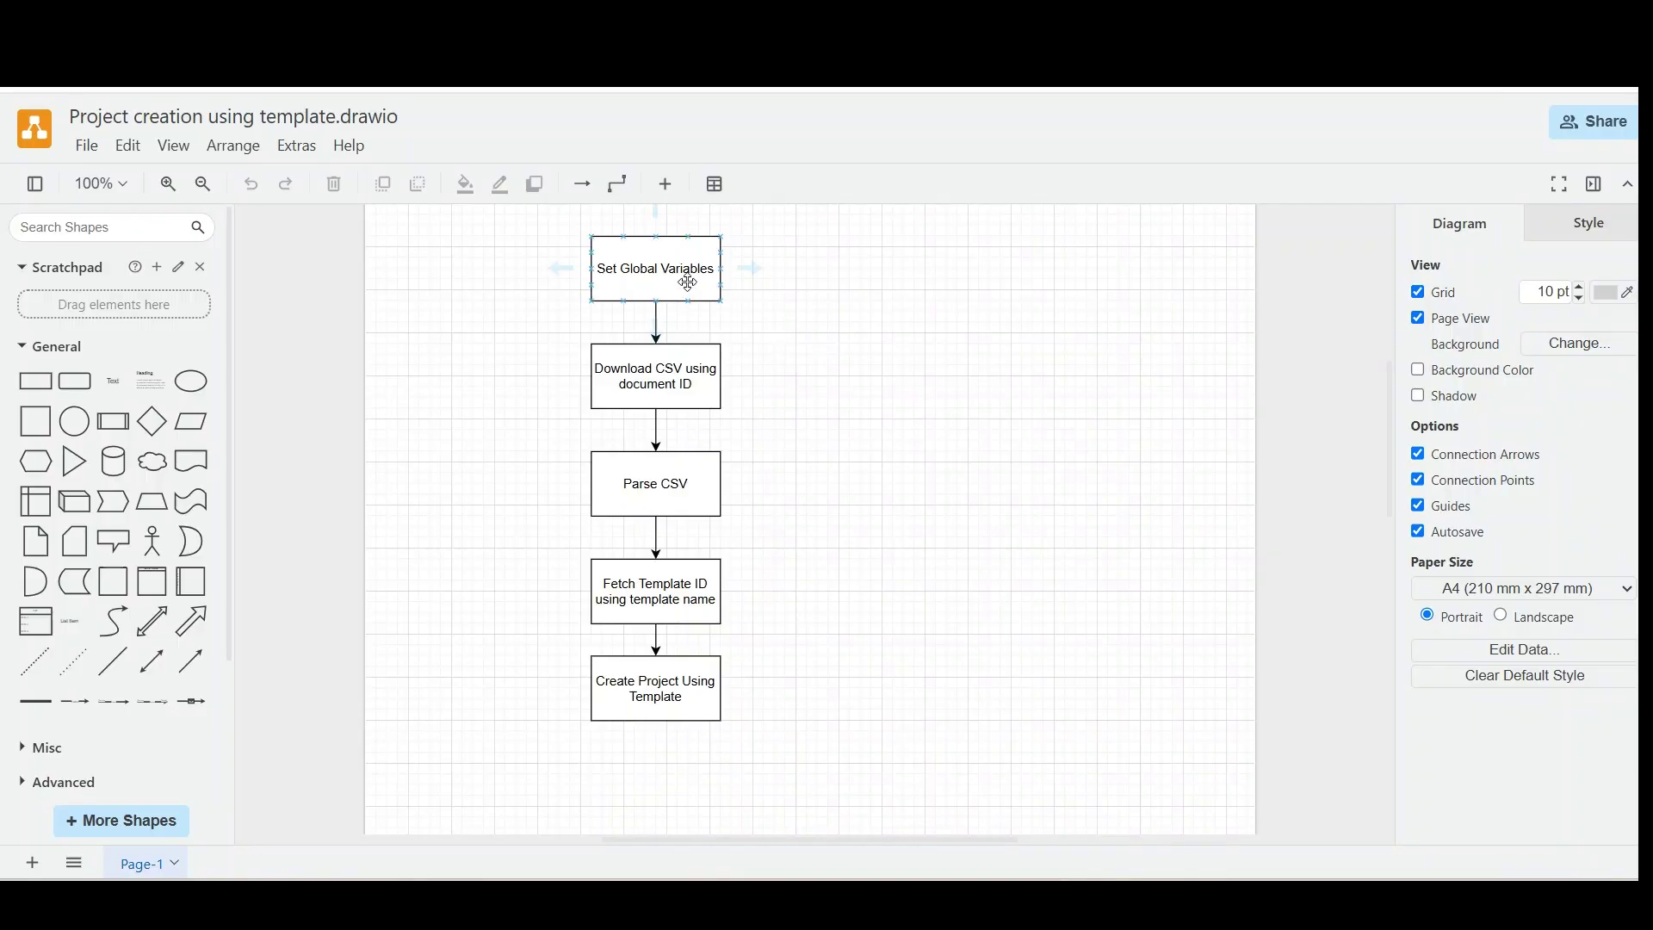
pyautogui.click(673, 380)
pyautogui.click(659, 694)
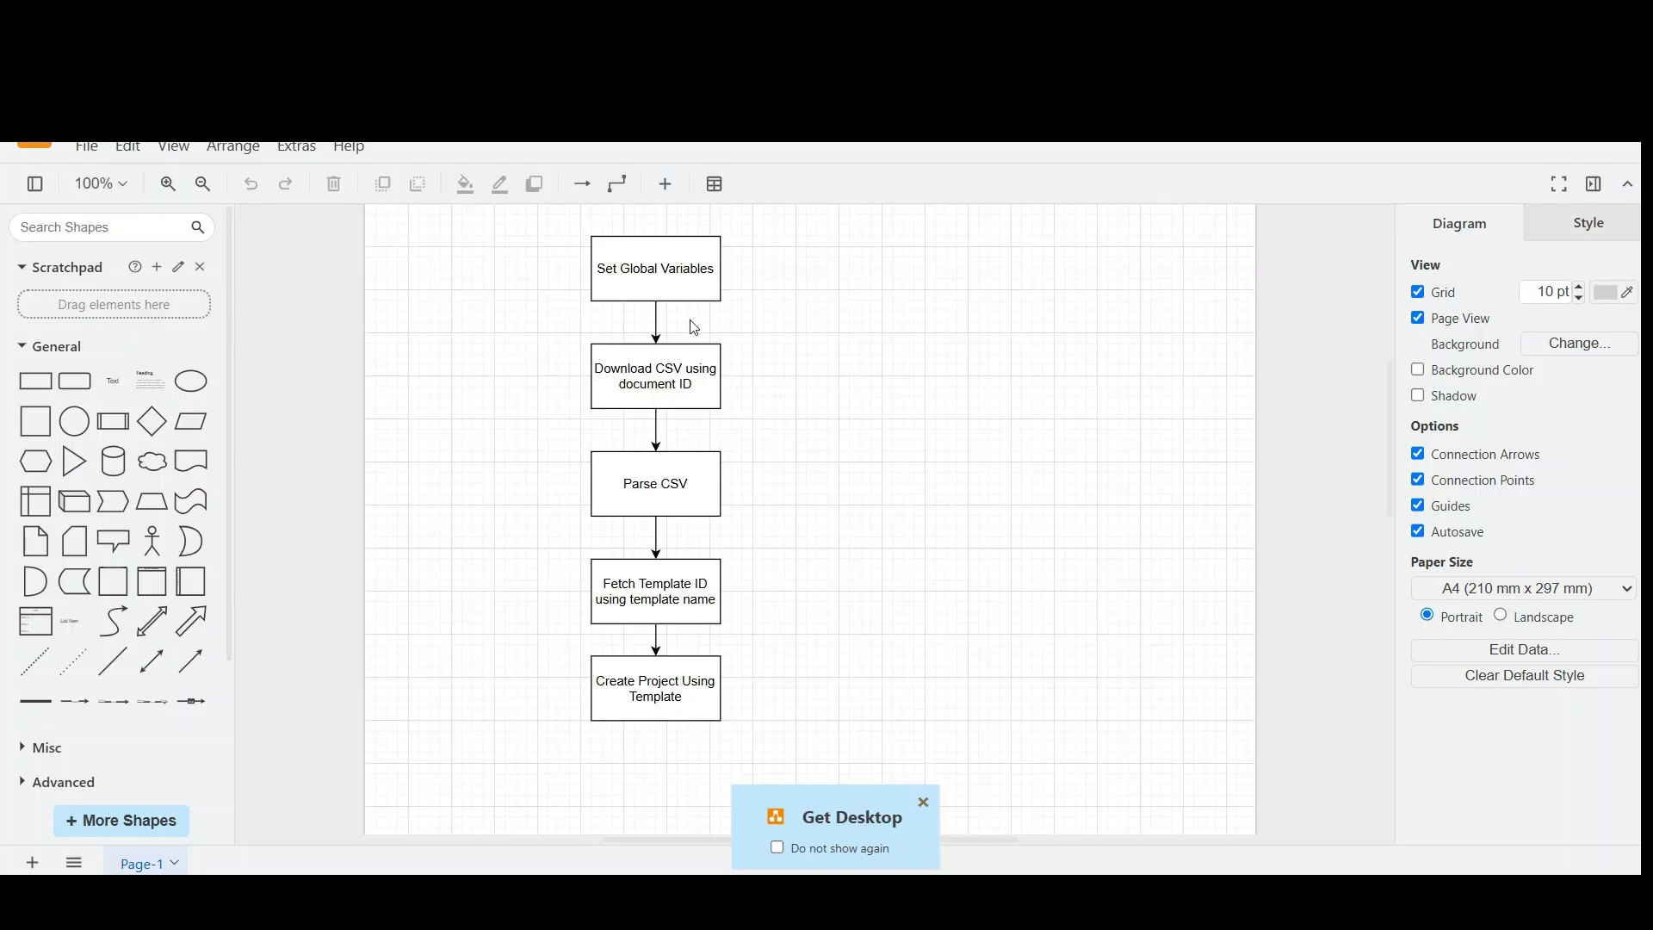
pyautogui.click(679, 276)
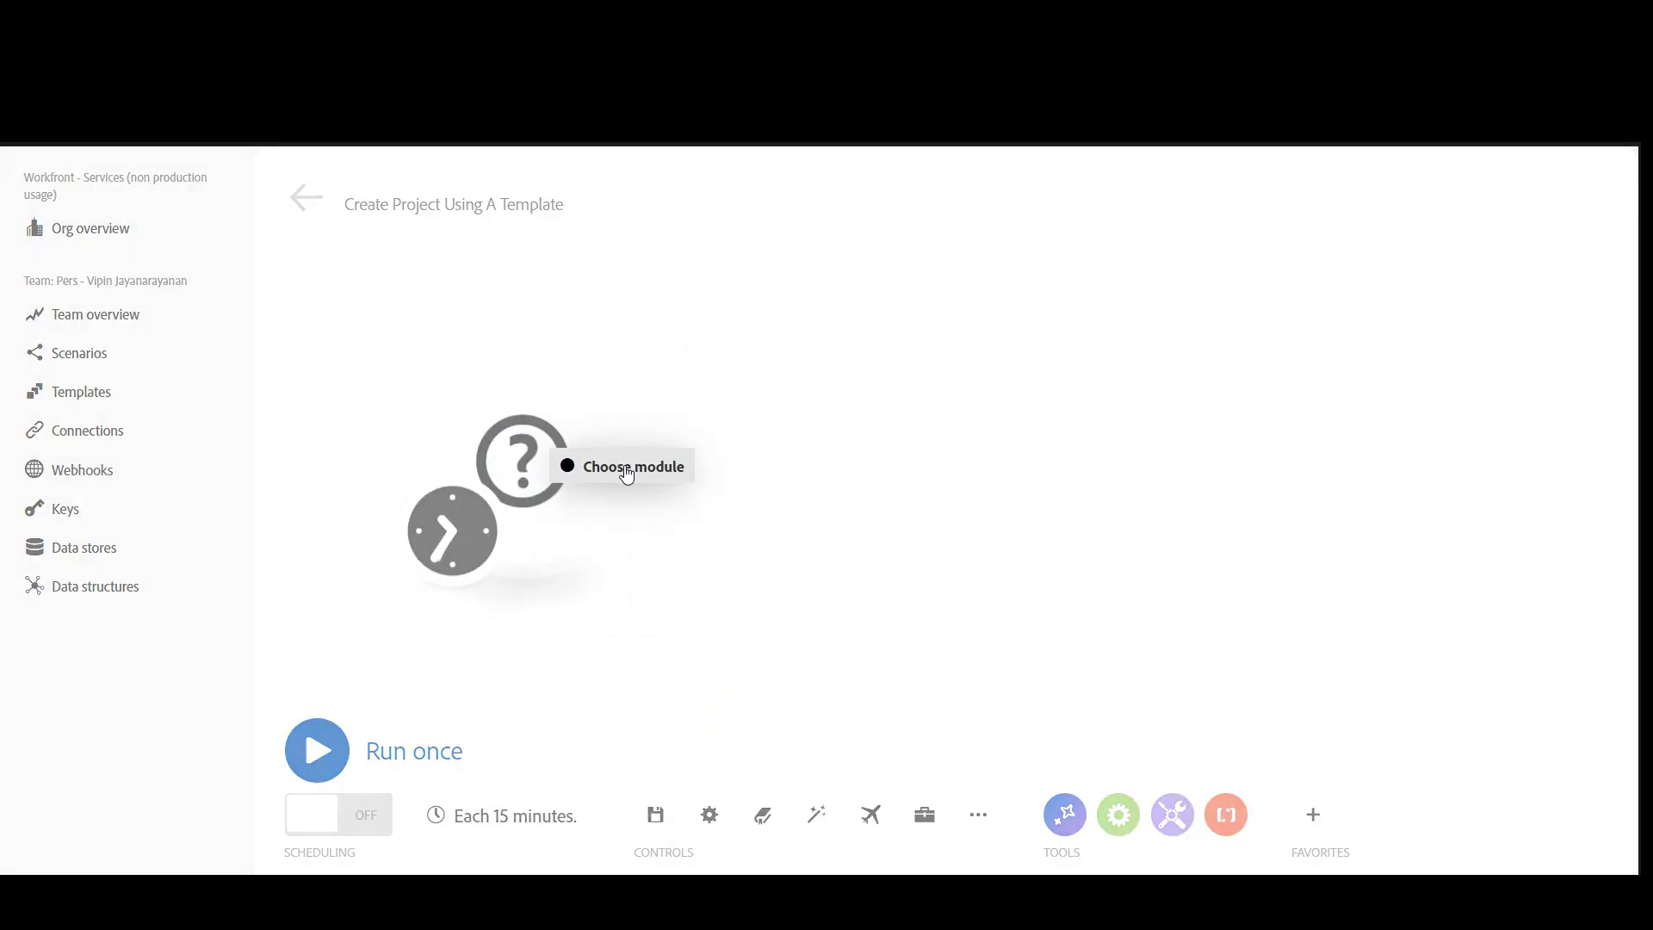
# Add a Tools "Set multiple variables" module as the first module of the Create Project Using A Template scenario.
pyautogui.click(629, 475)
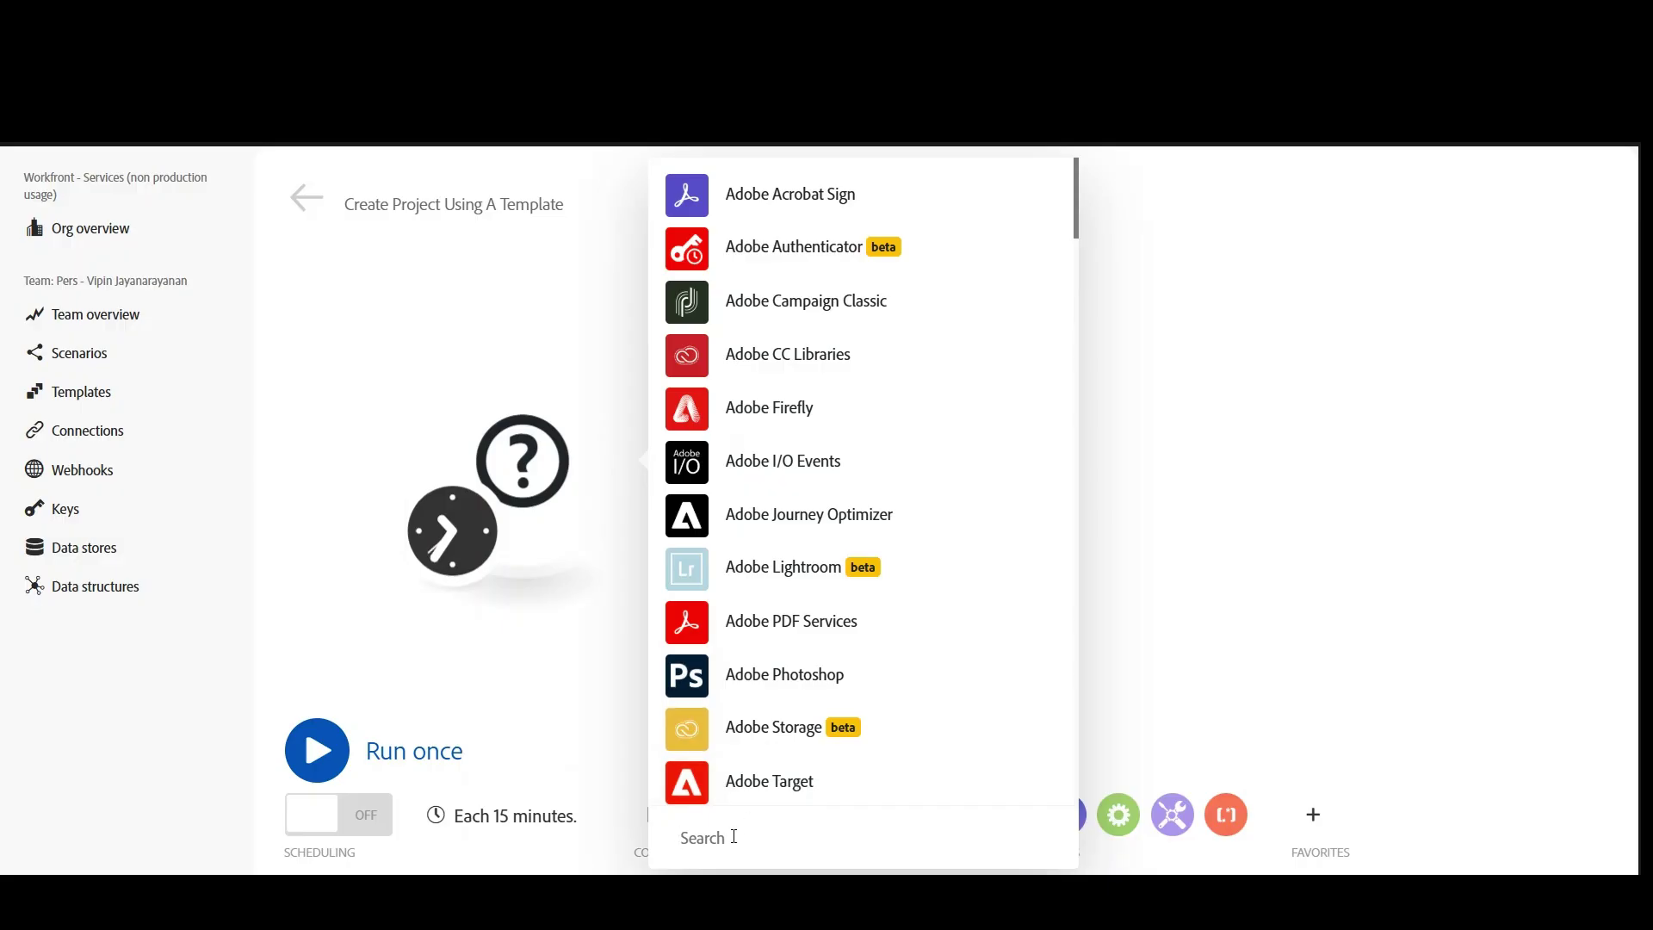
pyautogui.click(733, 836)
pyautogui.write('tool')
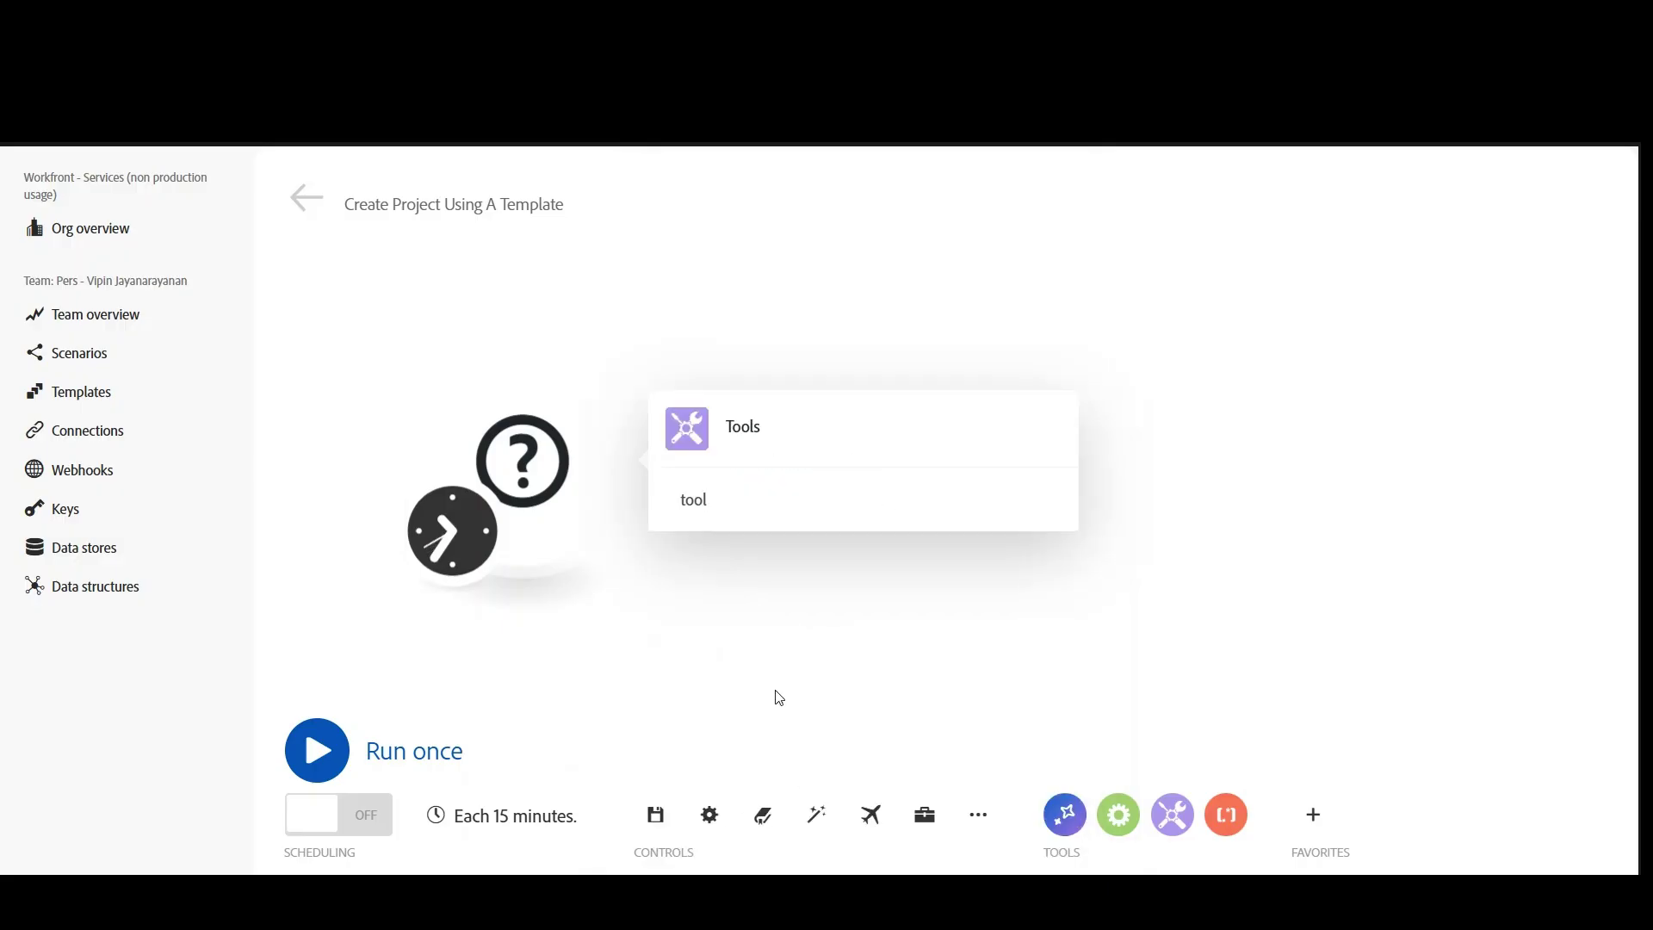
pyautogui.click(745, 439)
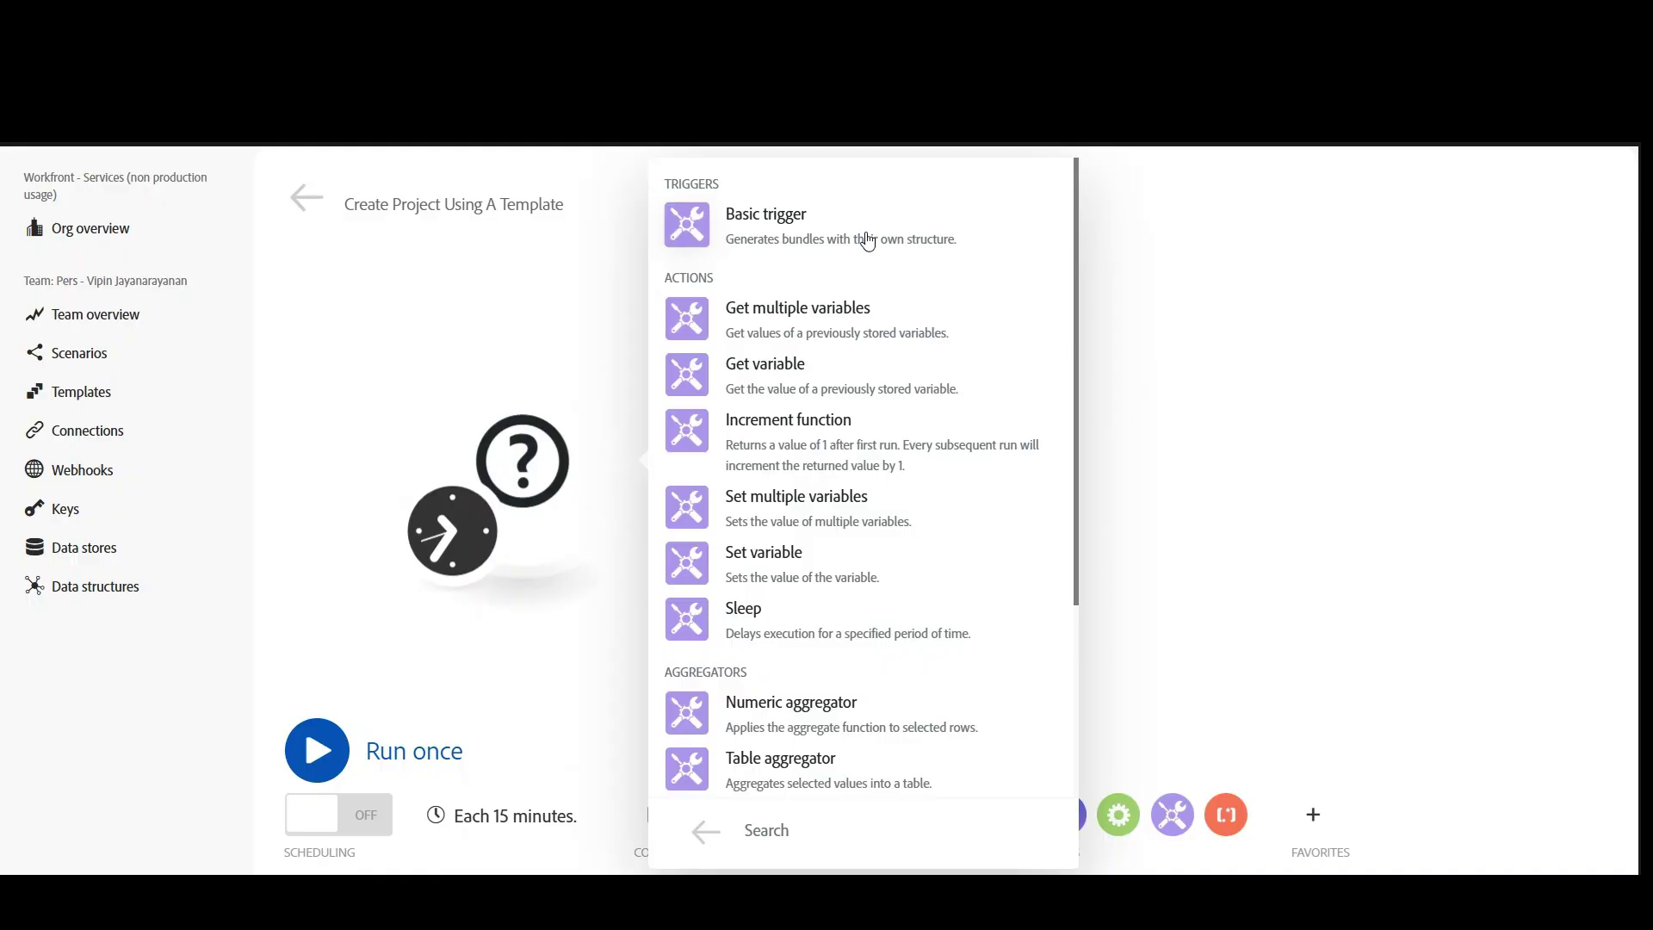
pyautogui.click(857, 515)
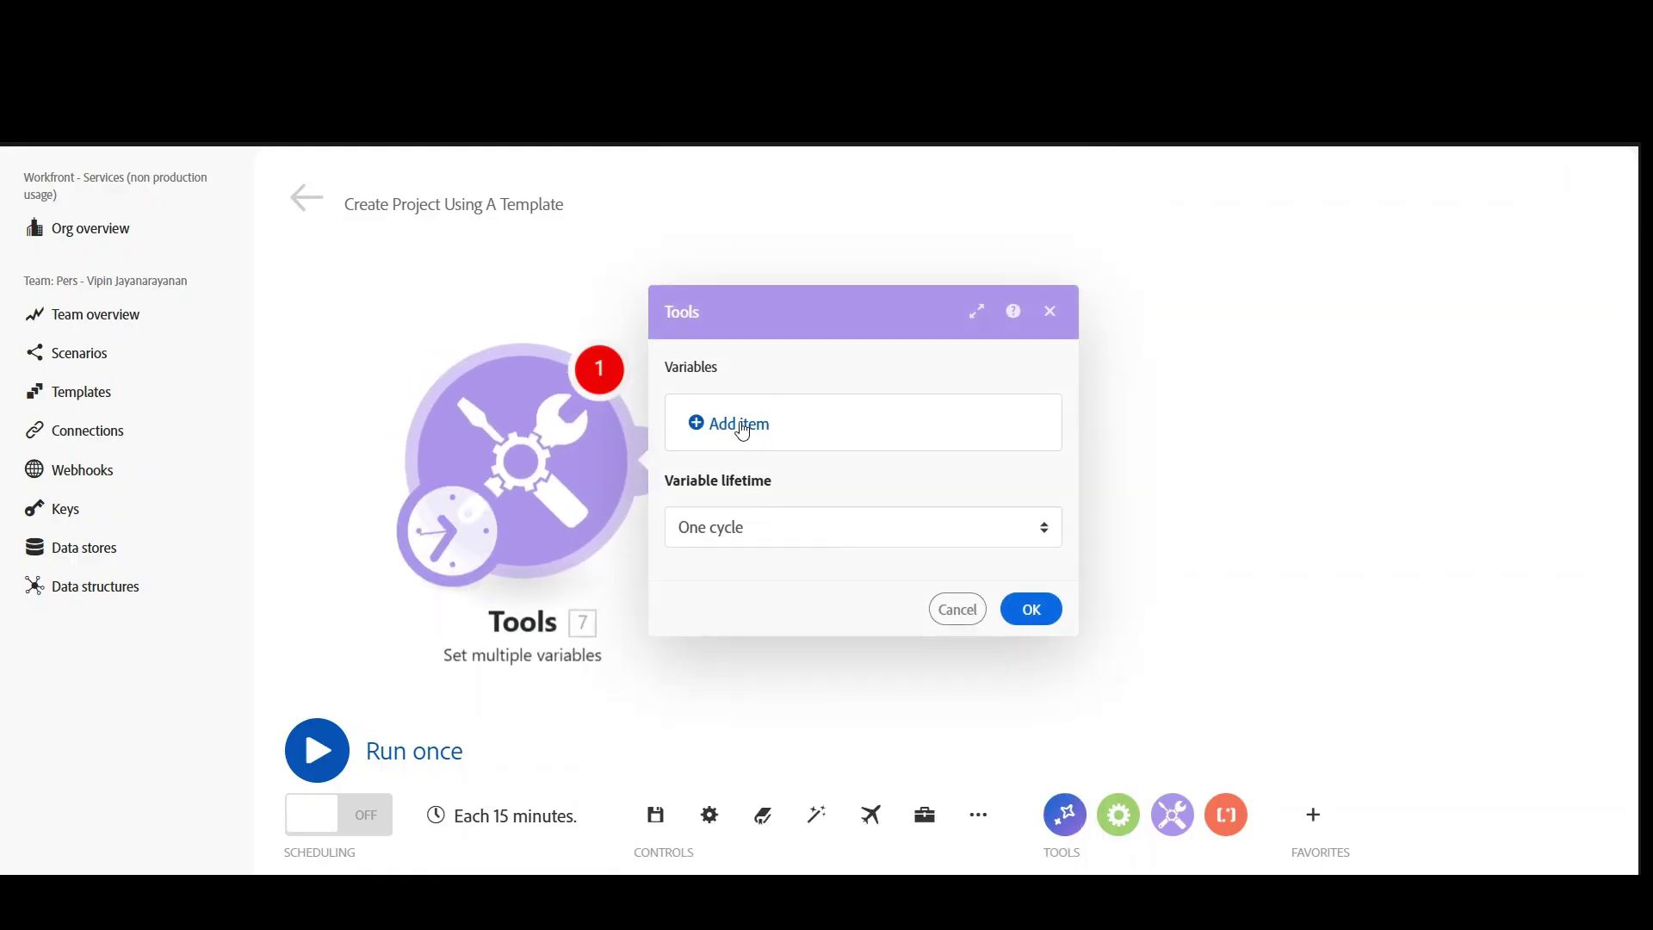
pyautogui.click(742, 429)
pyautogui.click(878, 380)
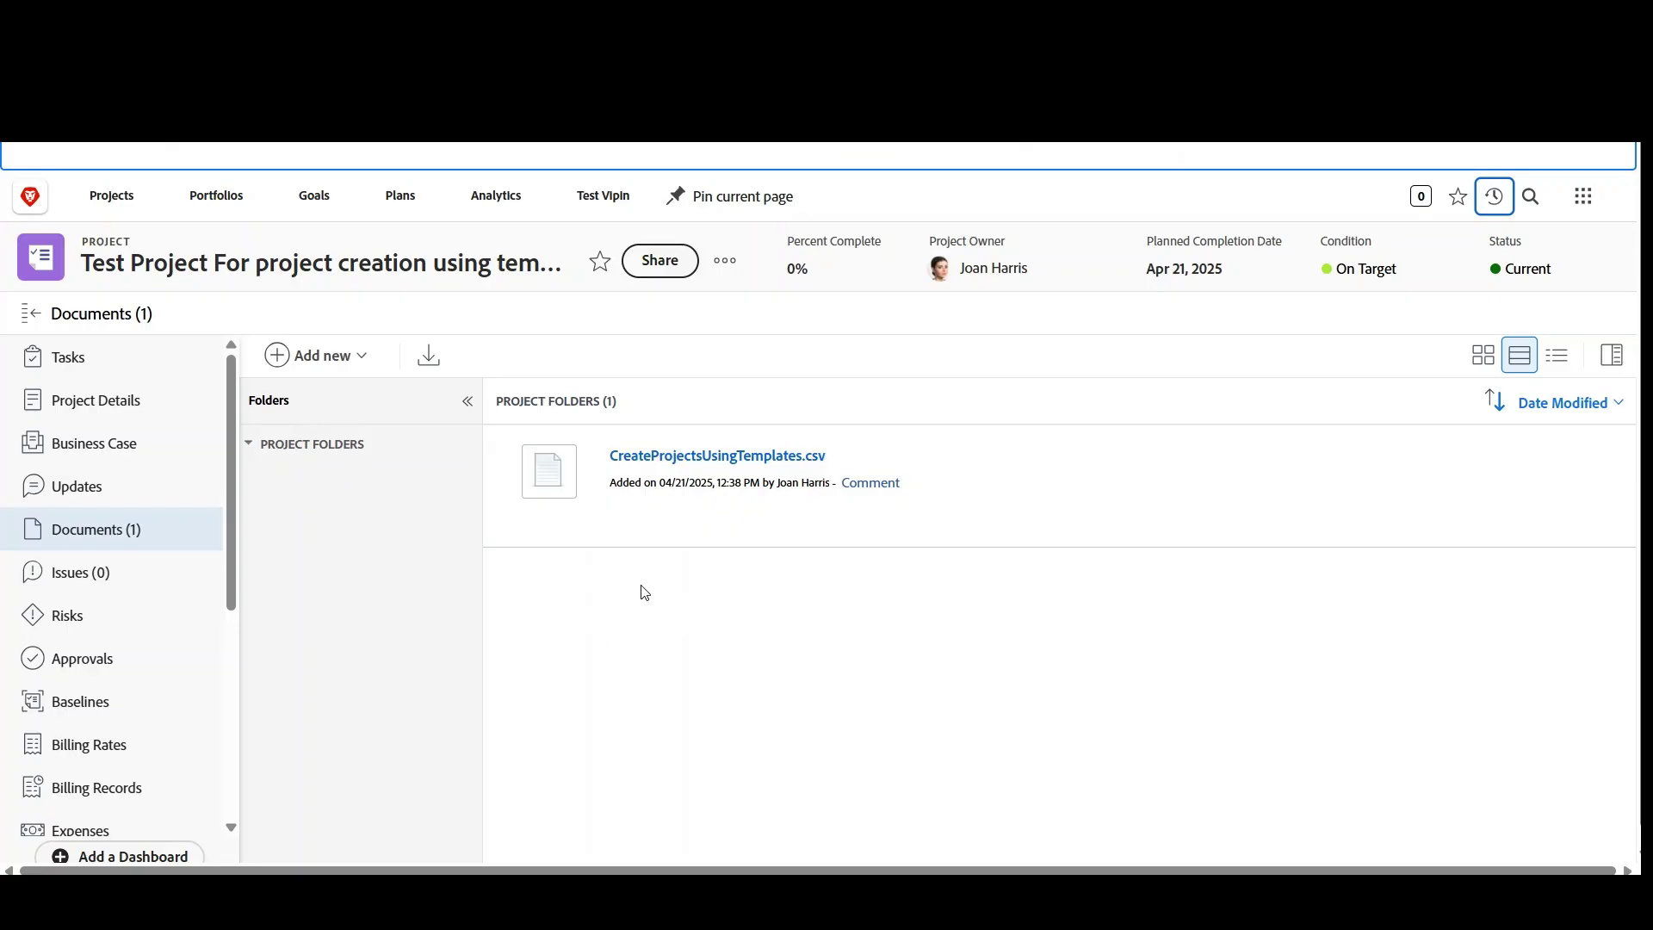
pyautogui.click(677, 516)
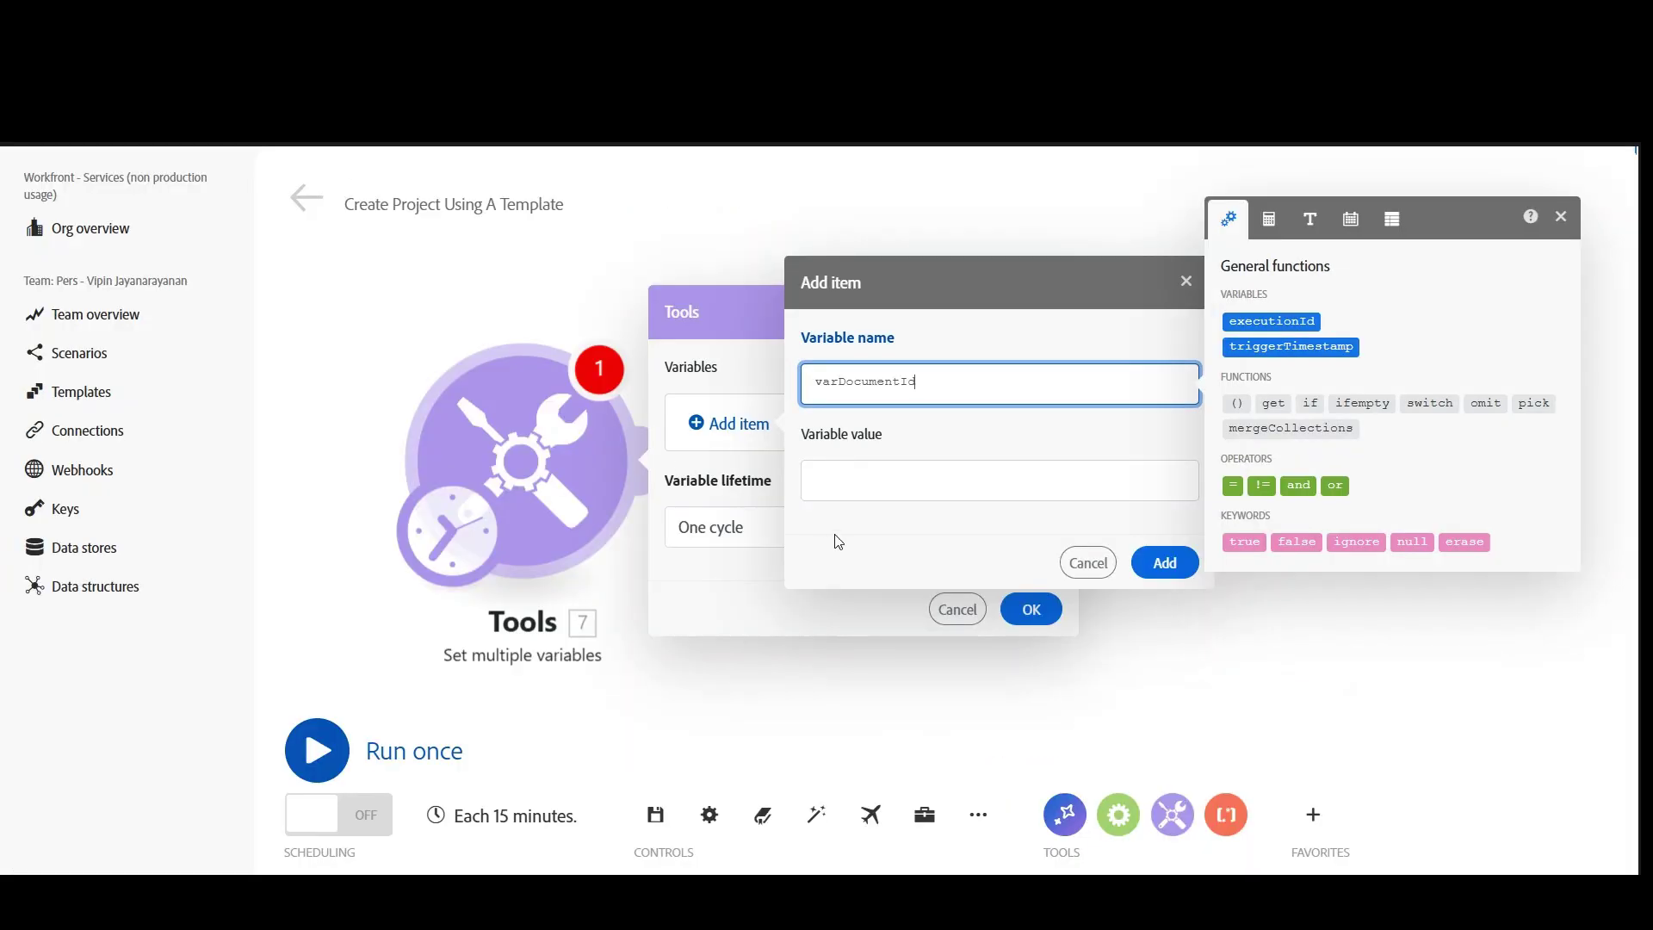
pyautogui.click(884, 480)
pyautogui.hotkey('ctrl', 'v')
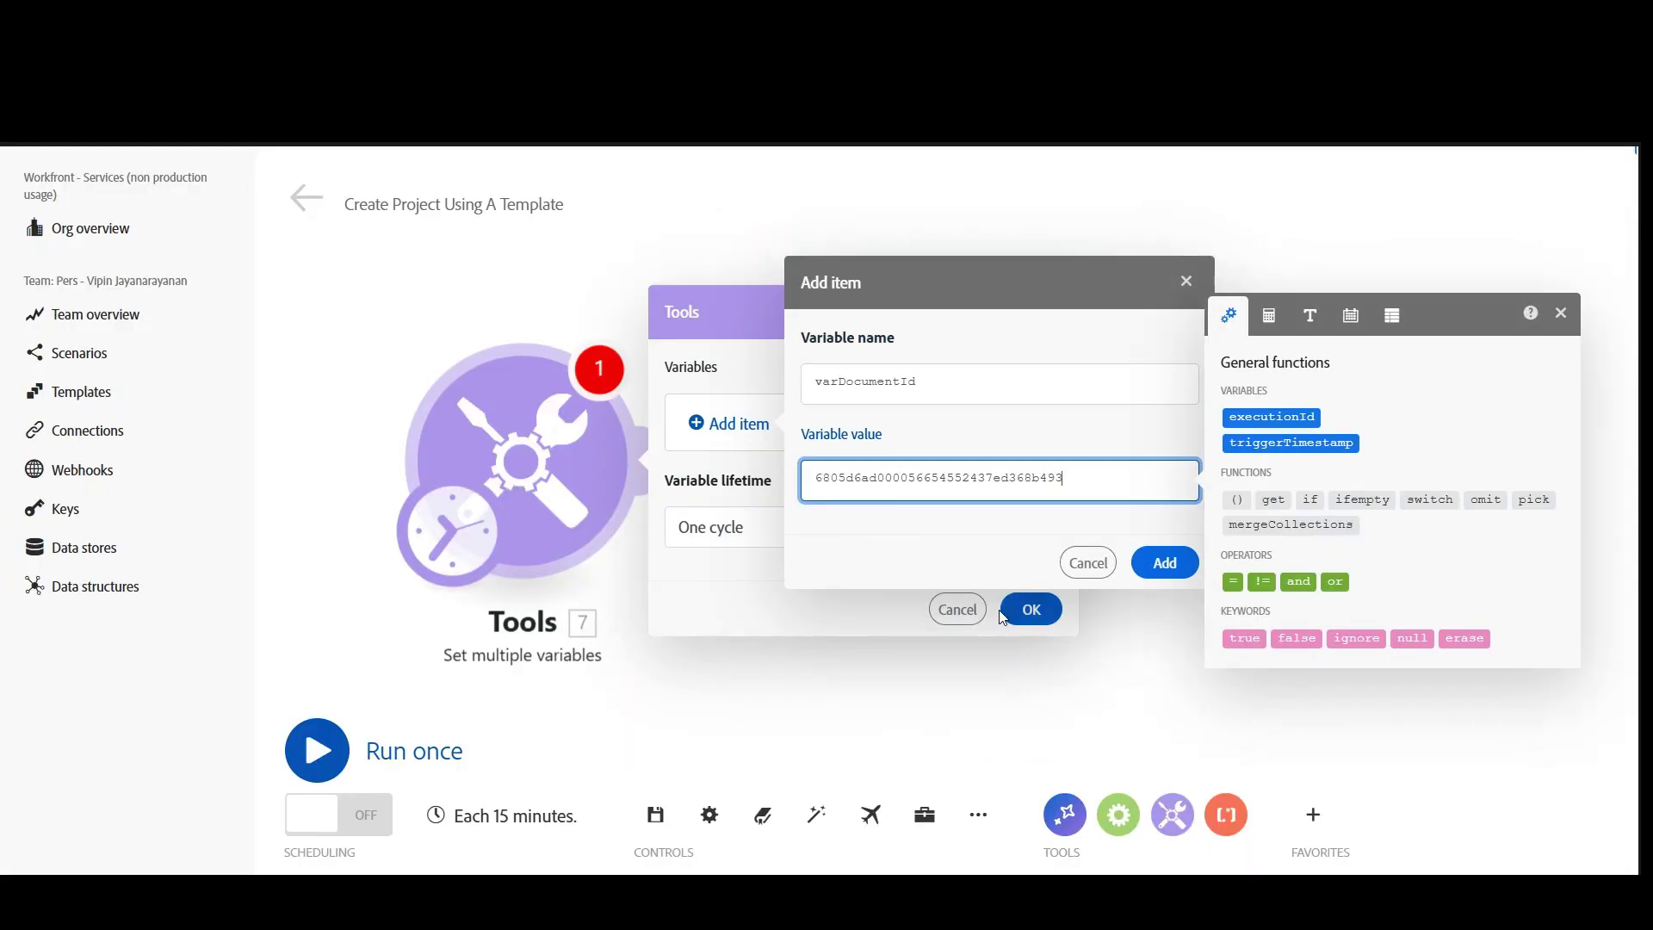
pyautogui.click(1164, 562)
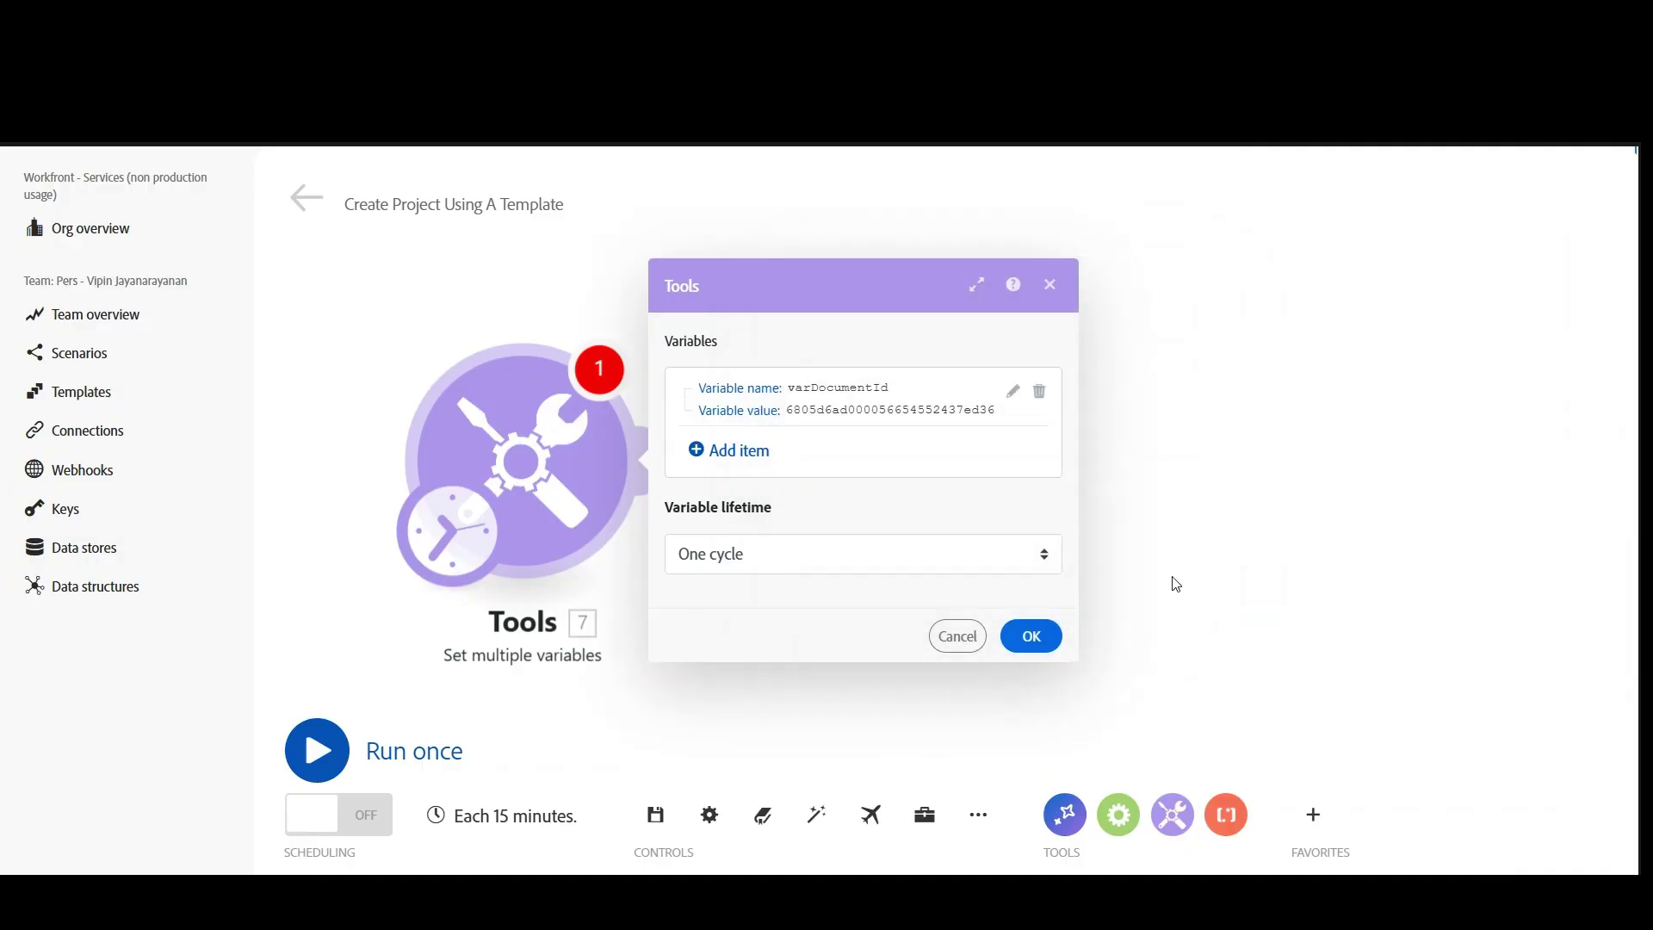
pyautogui.click(1037, 637)
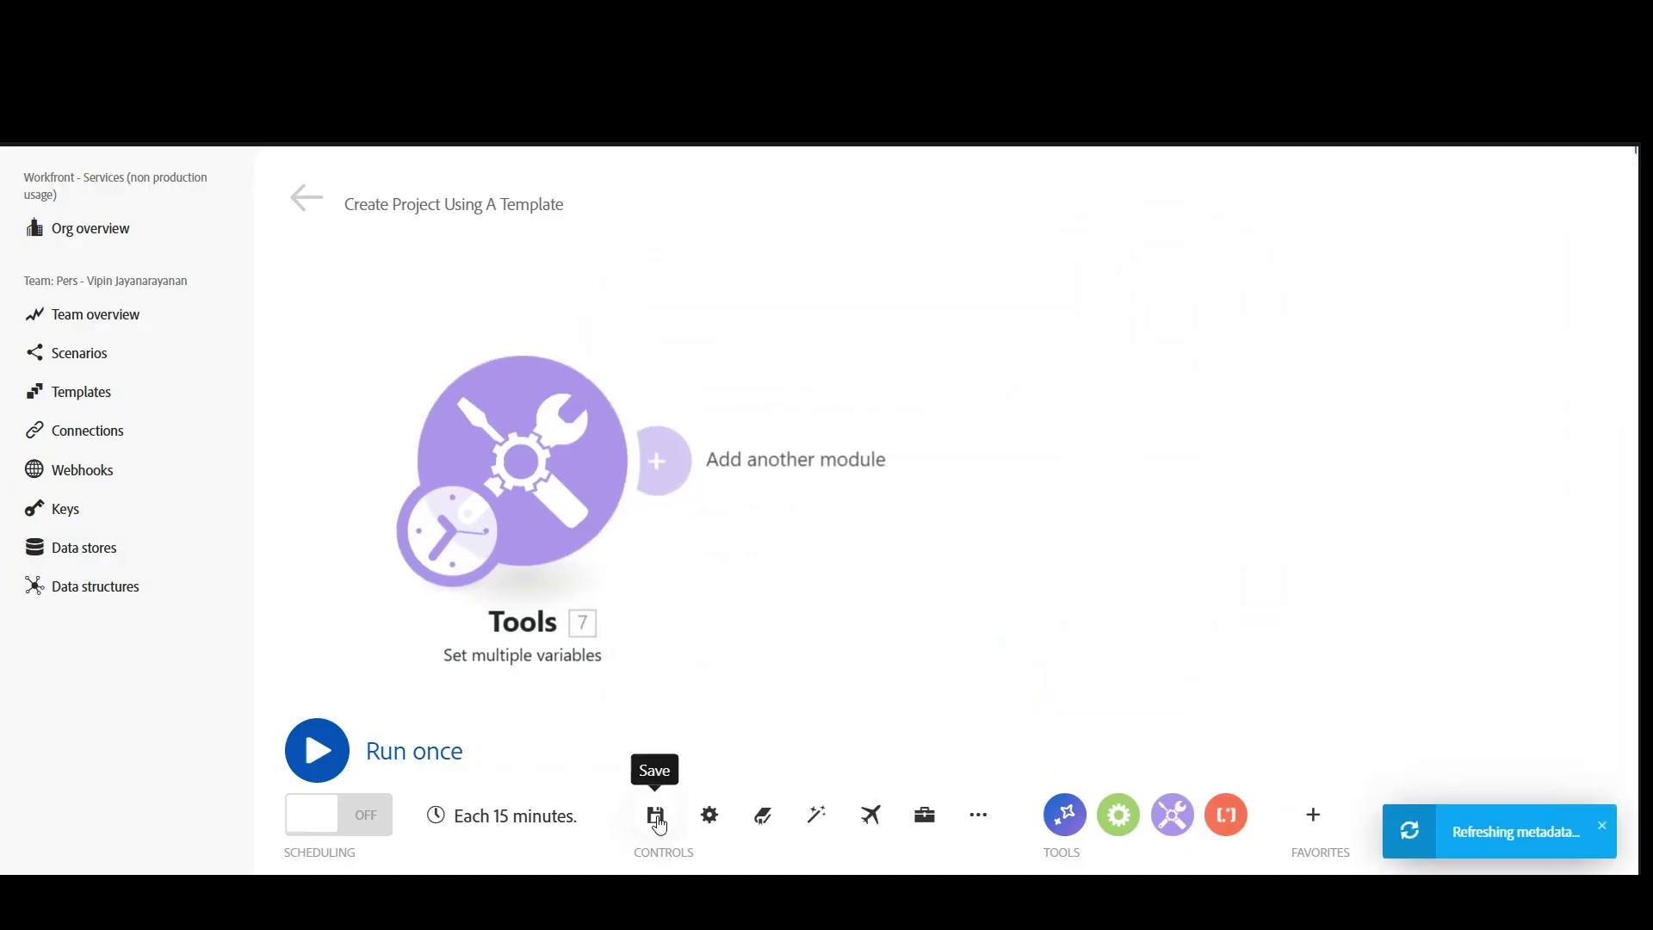
pyautogui.click(655, 818)
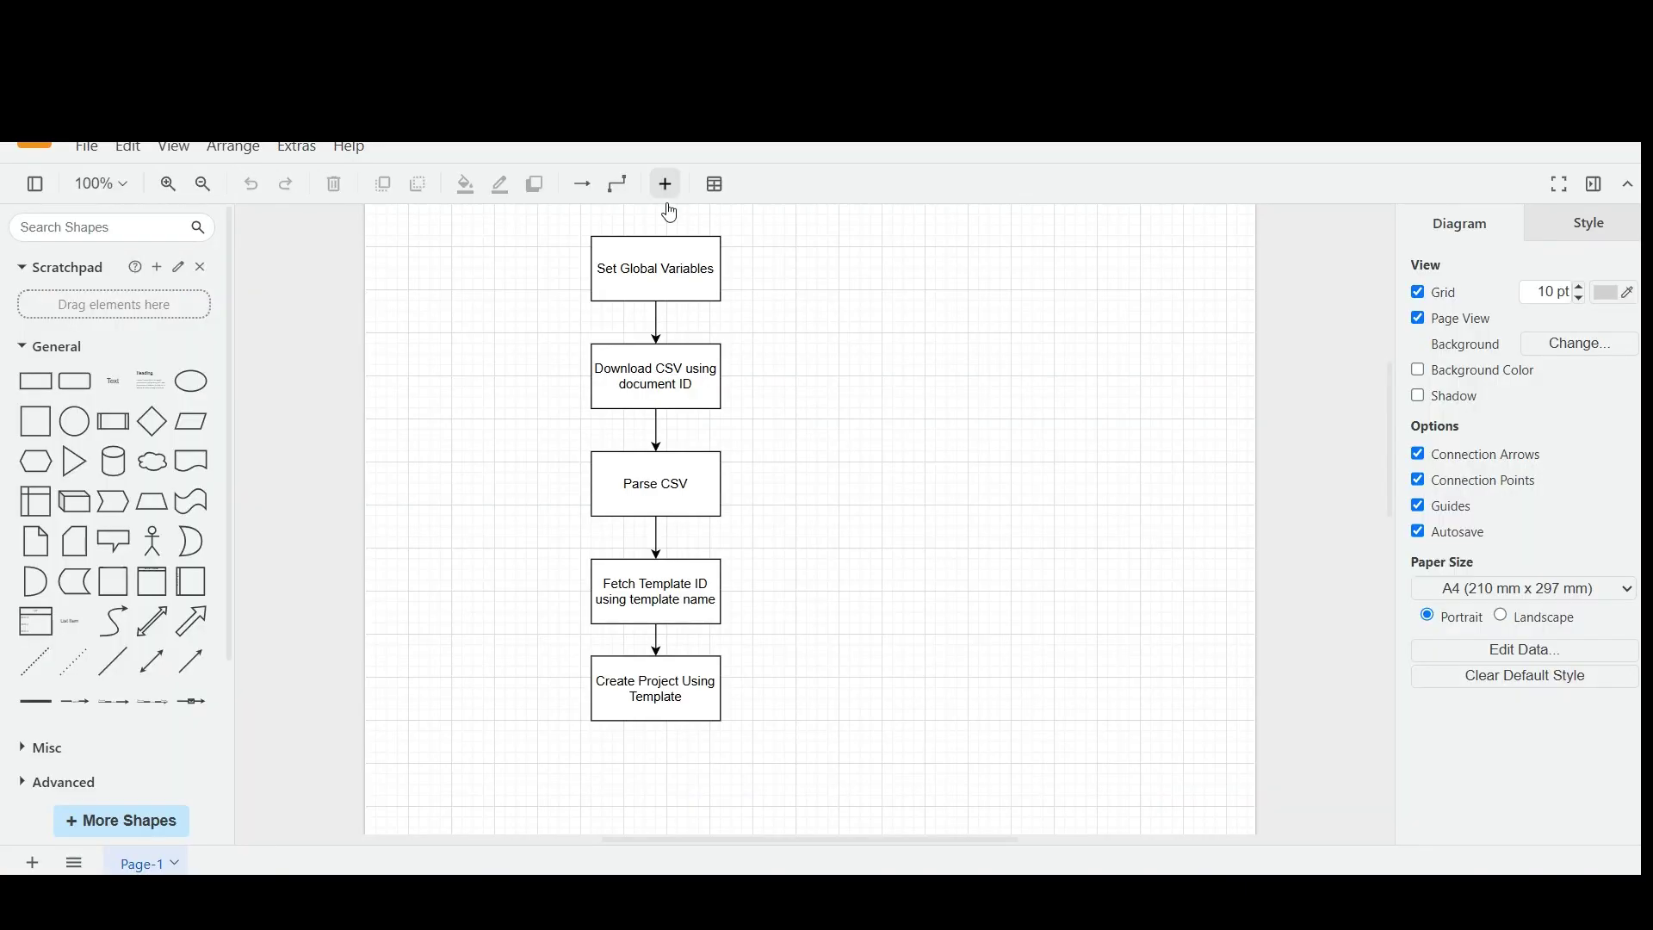
# Add an Adobe Workfront "Download Document" module after the Set multiple variables module.
pyautogui.click(682, 392)
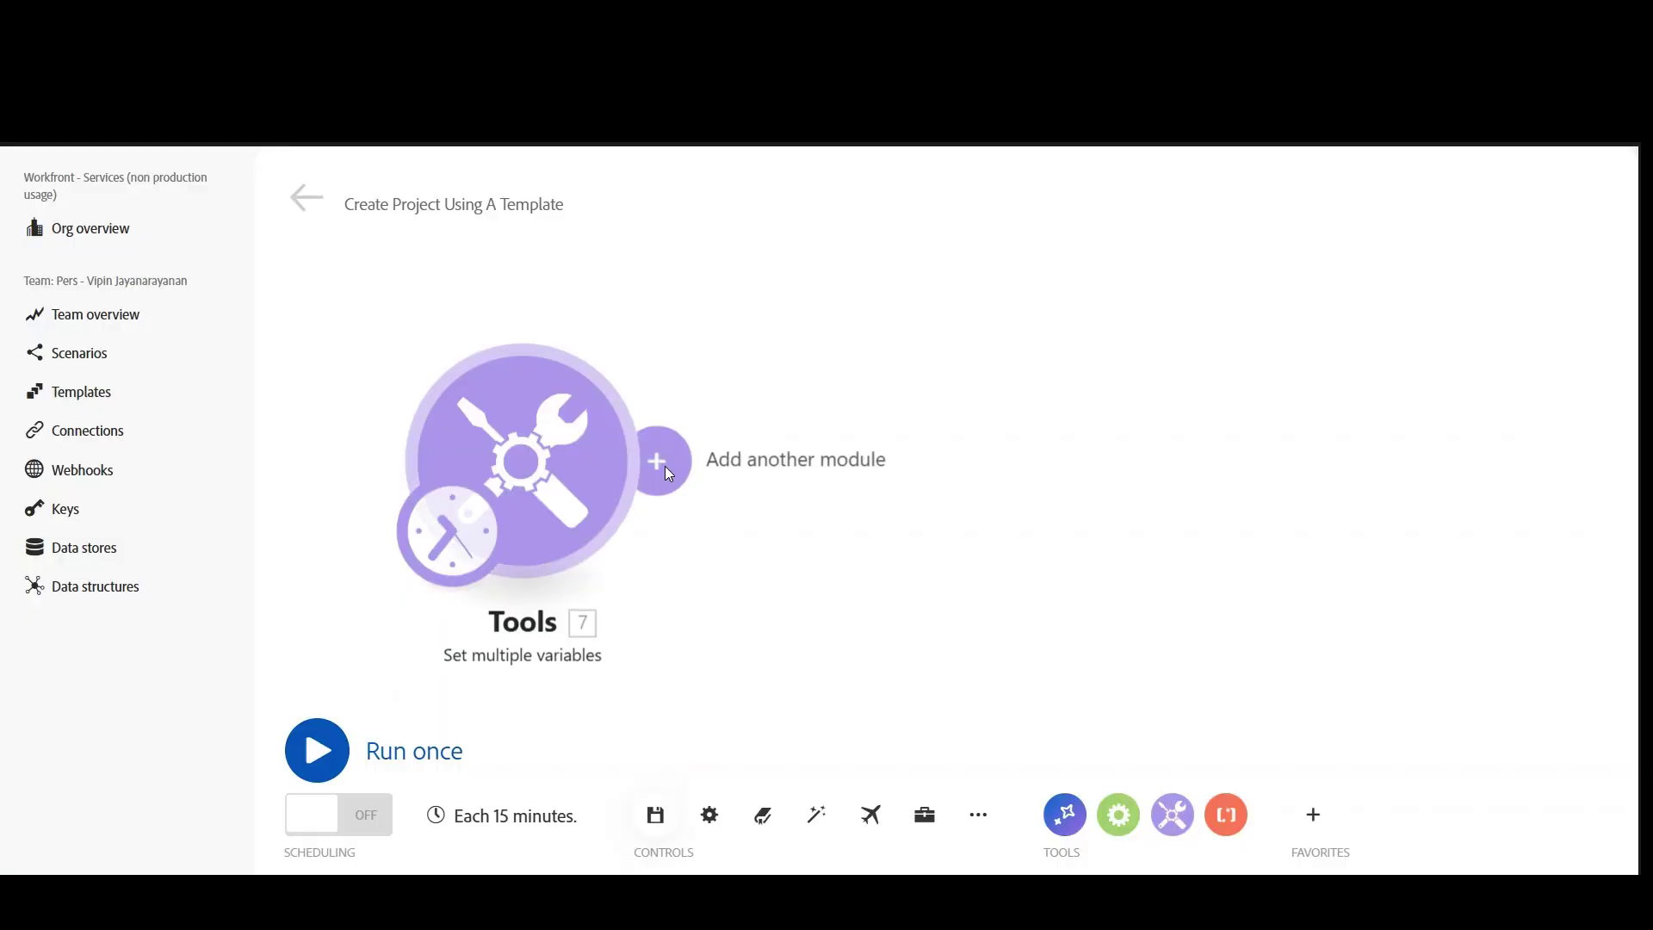
pyautogui.click(665, 466)
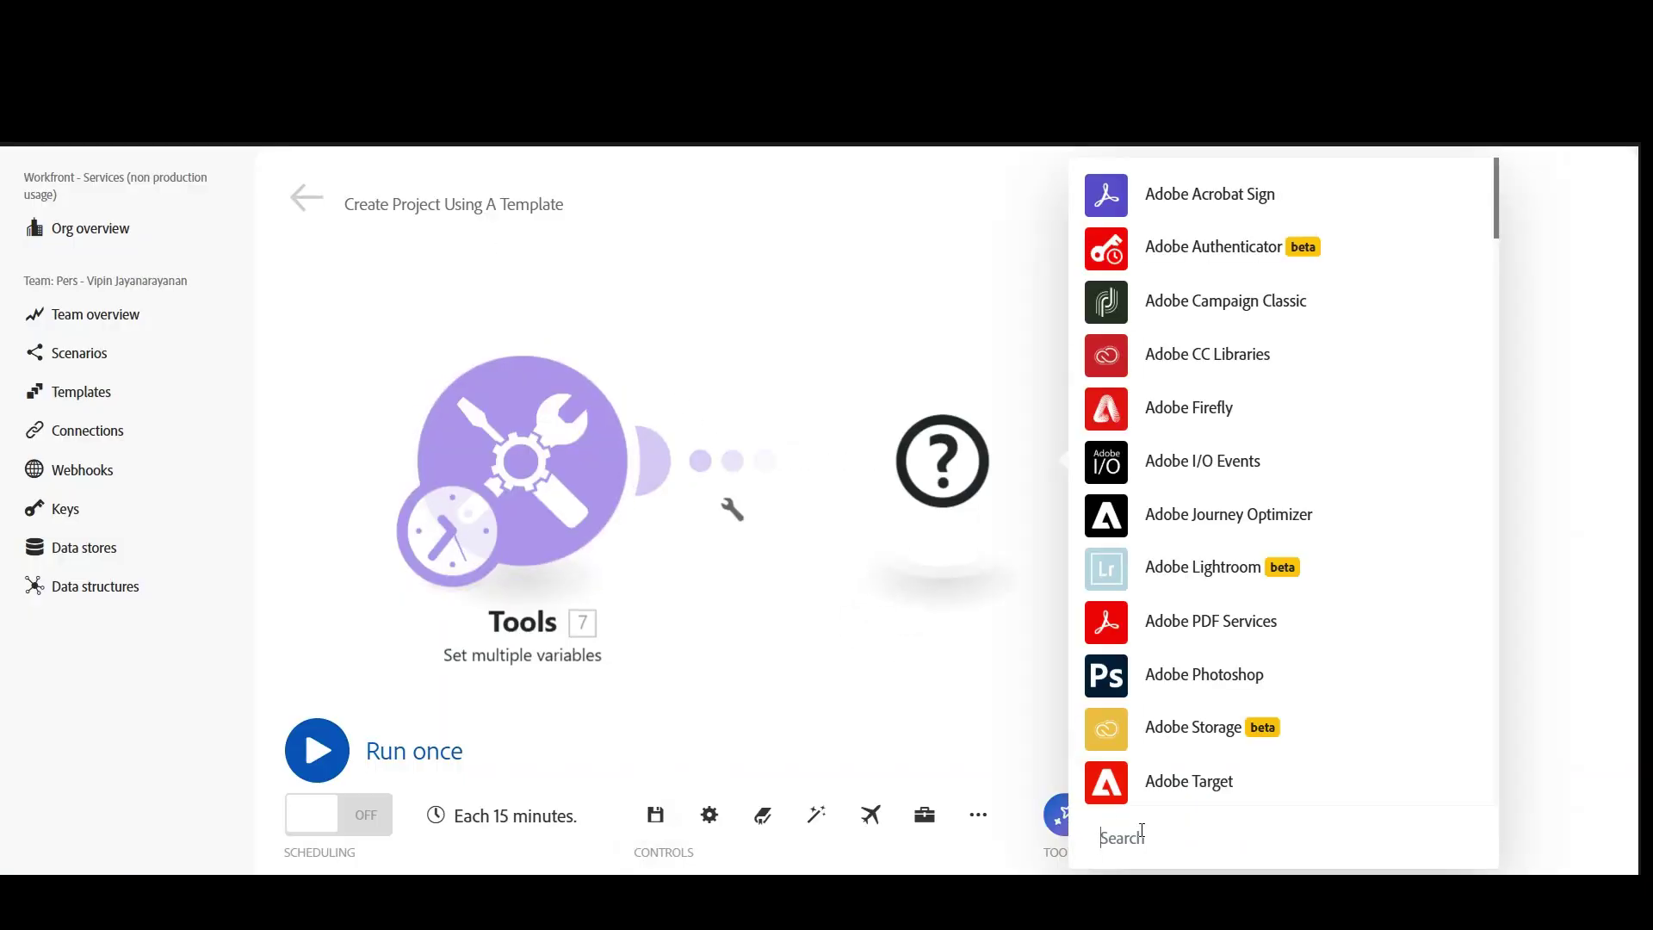
pyautogui.write('workfr')
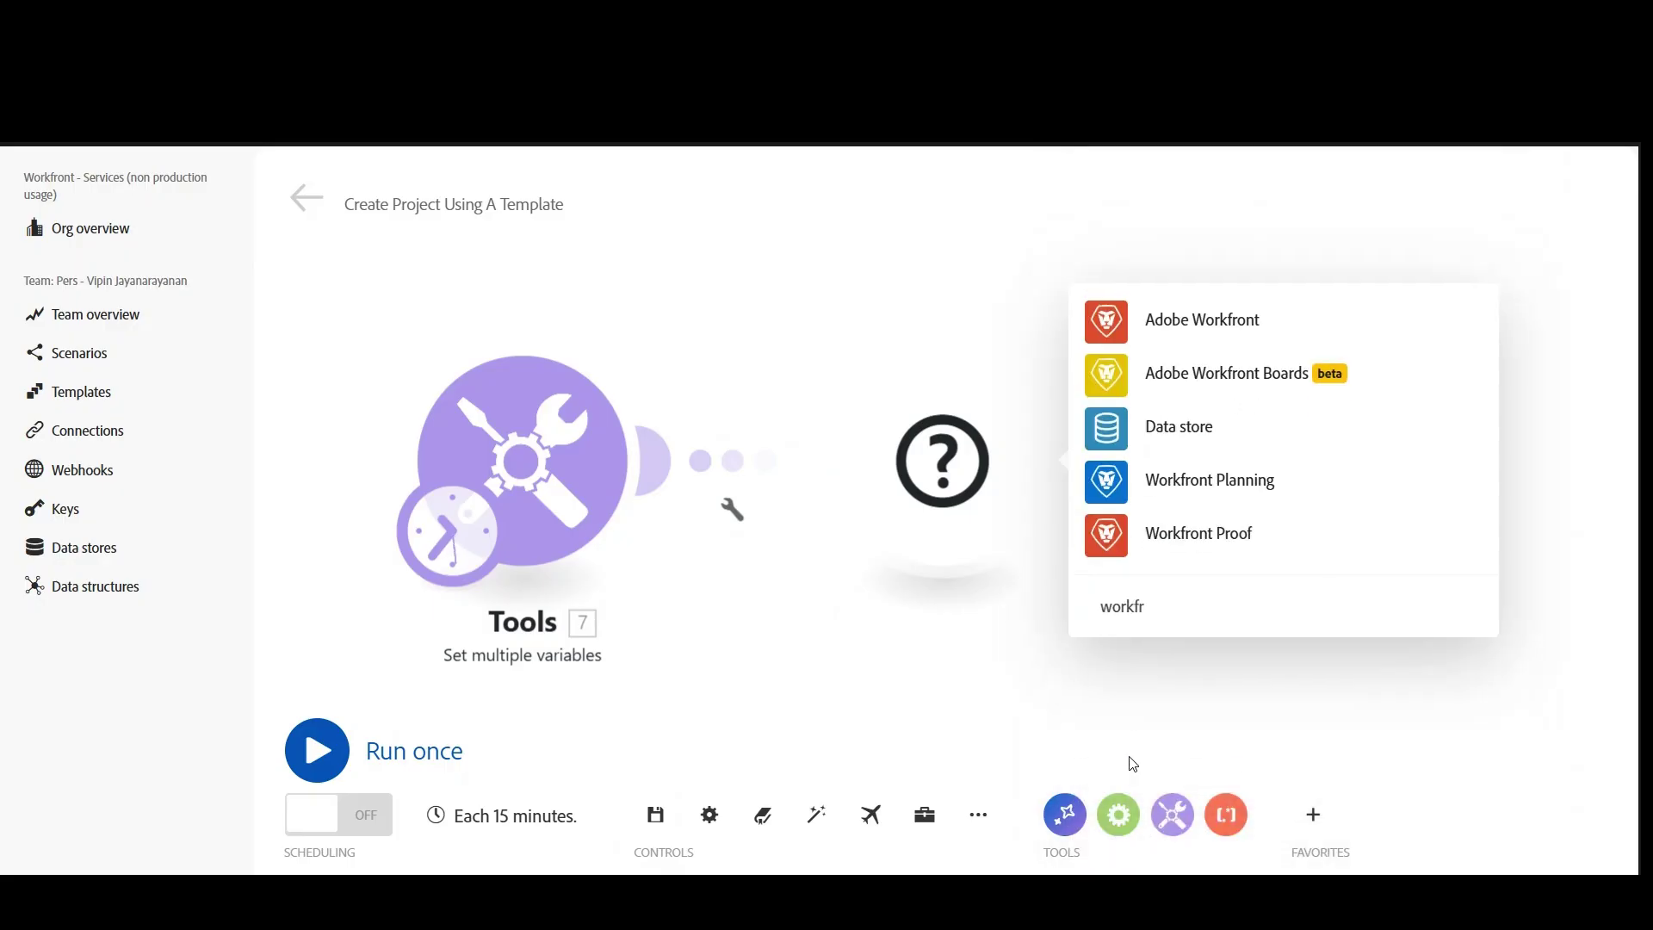
pyautogui.click(1198, 332)
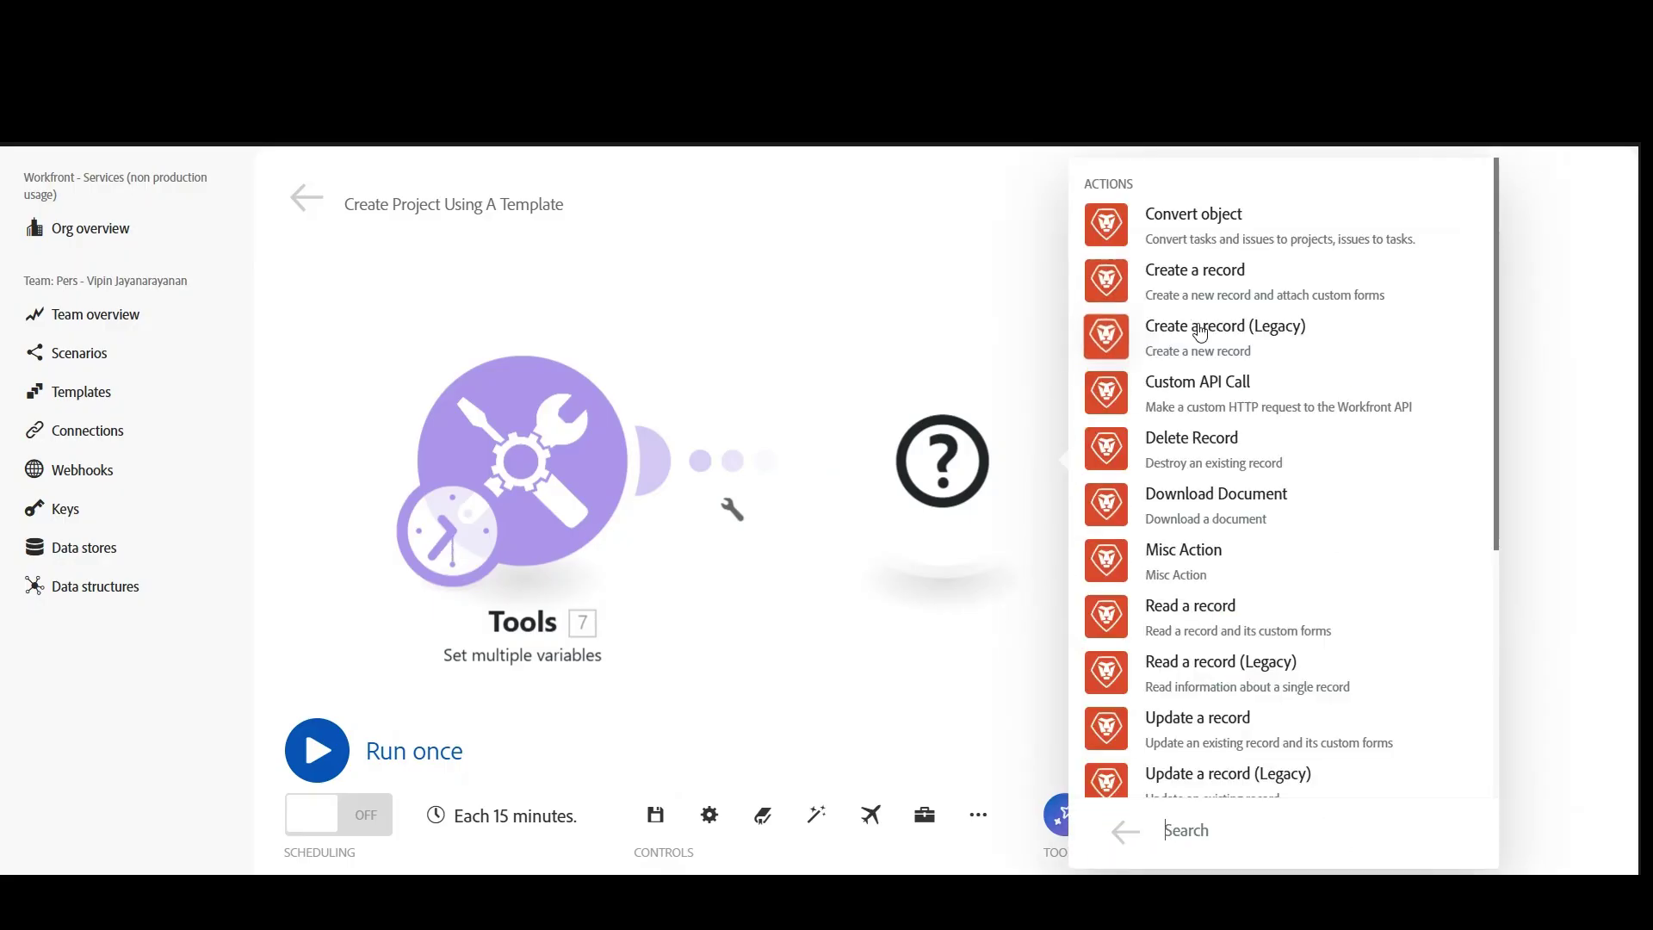
pyautogui.click(1235, 503)
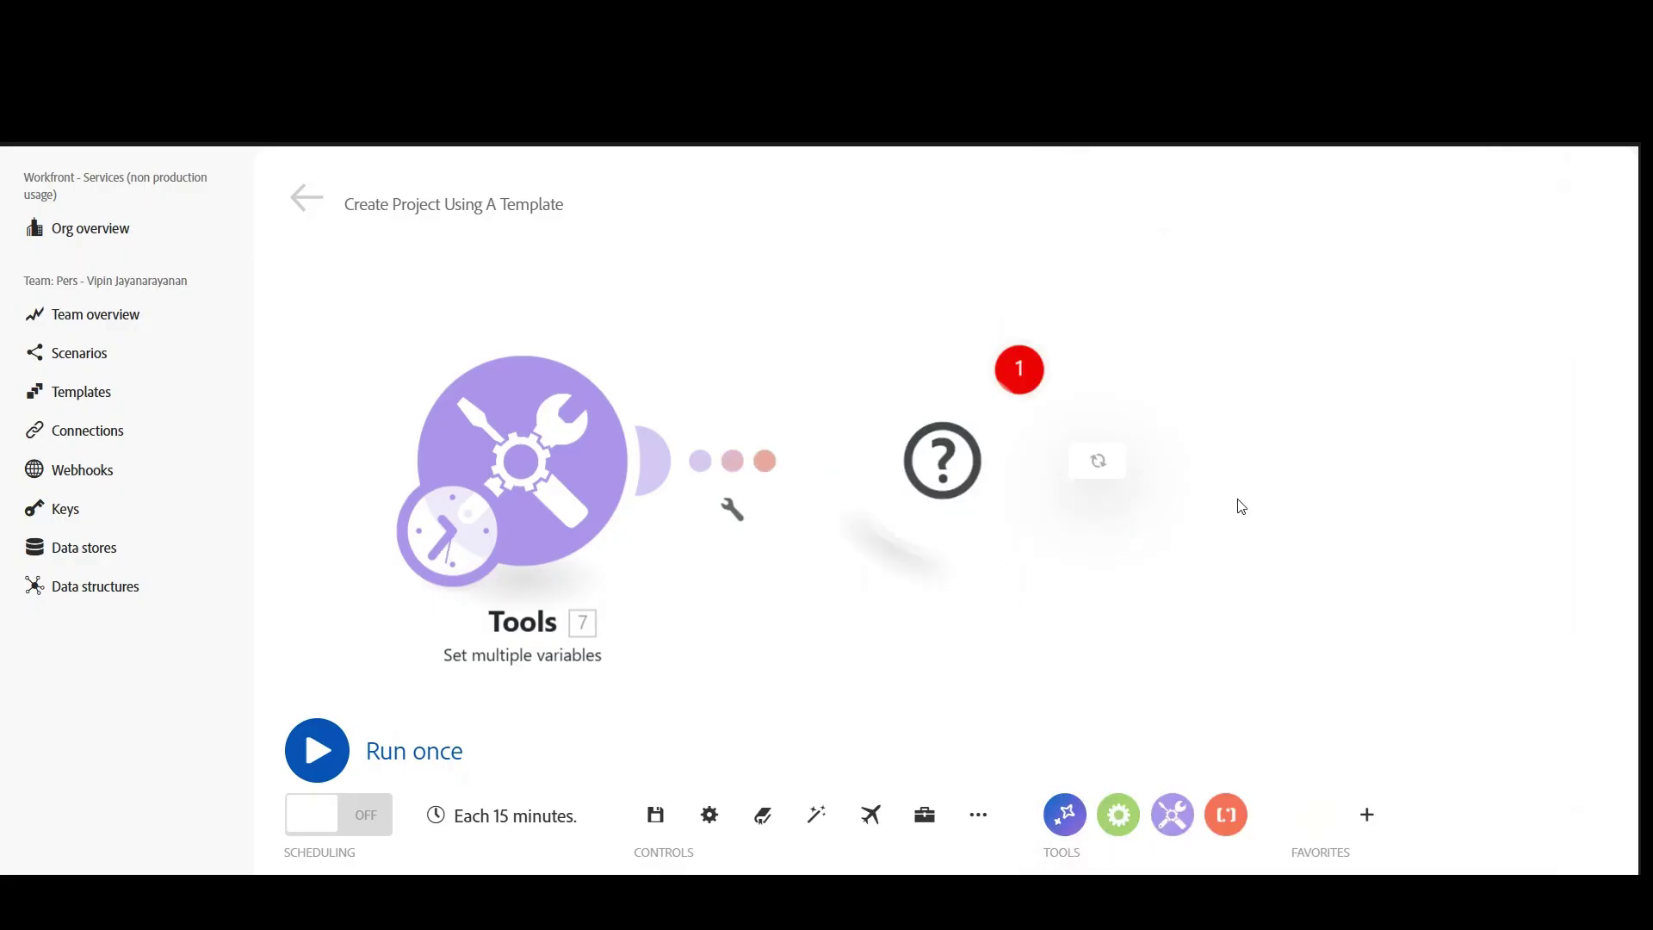
# Map the Download Document module's Document ID to varDocumentId and save the scenario.
pyautogui.click(1147, 539)
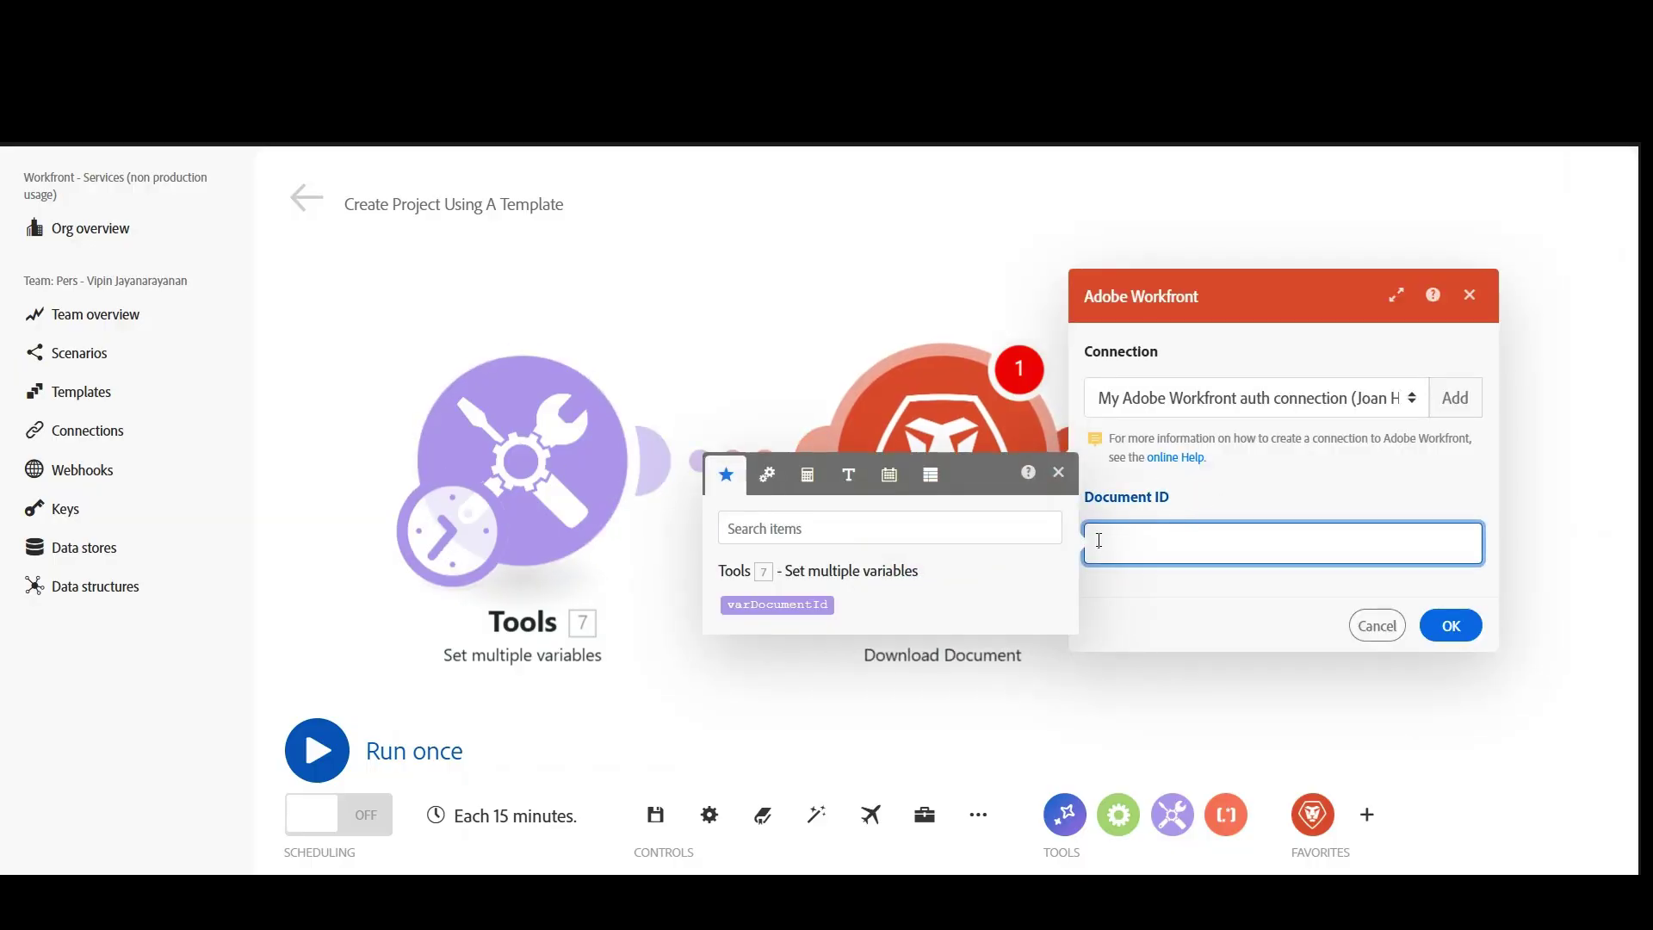
pyautogui.click(800, 605)
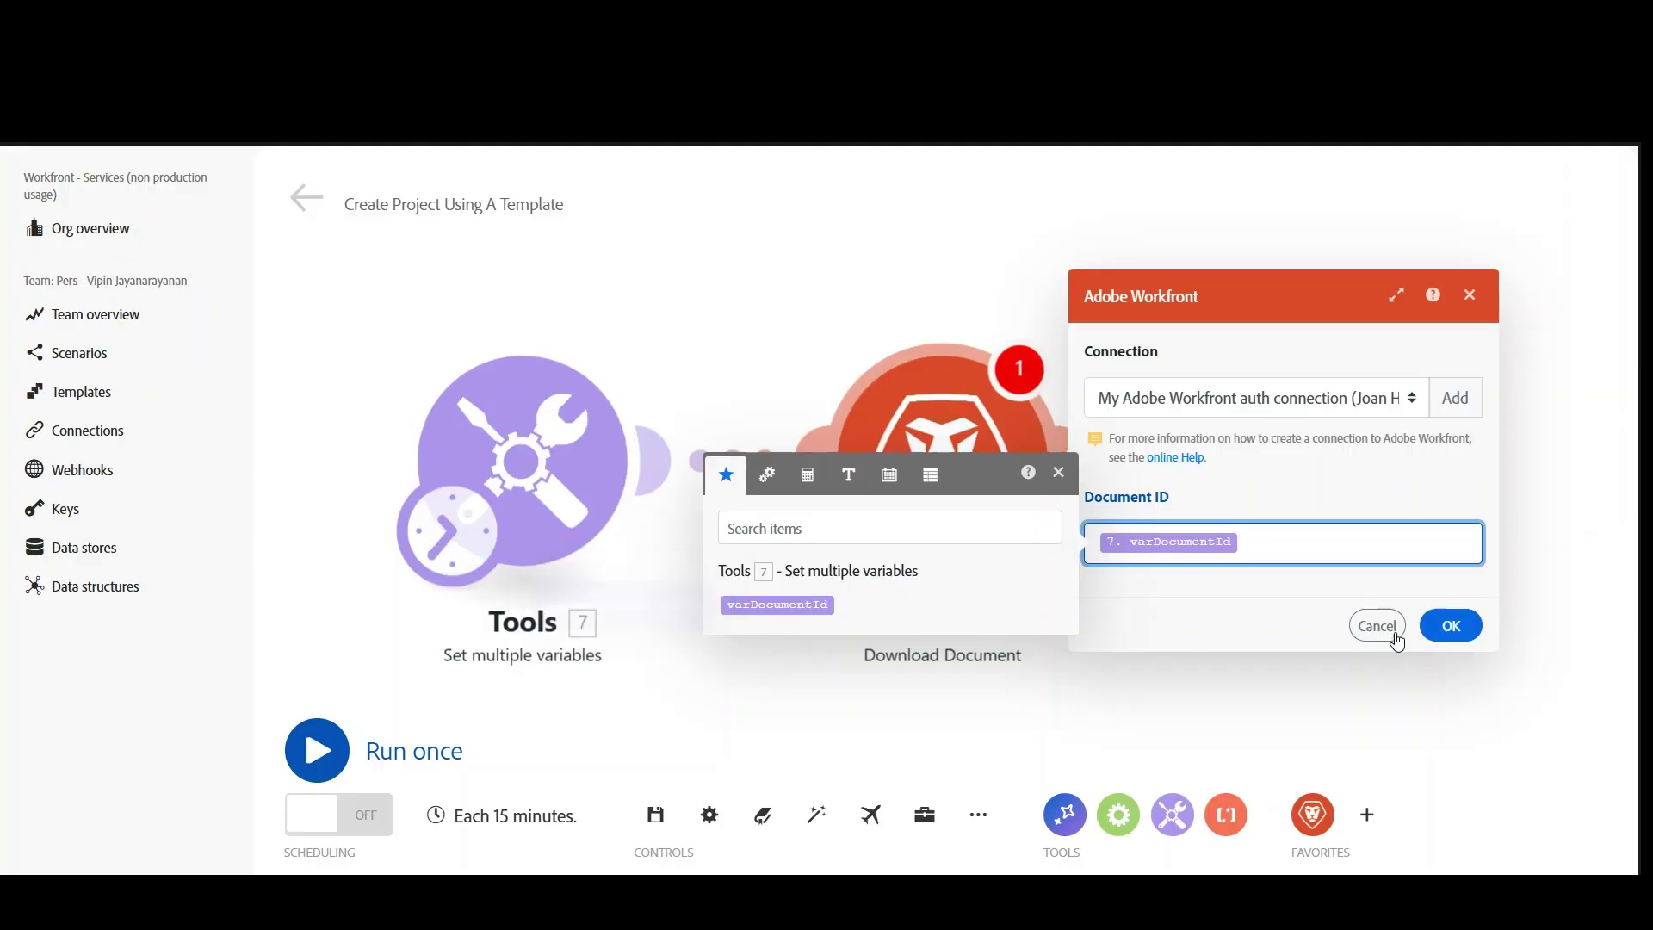
pyautogui.click(1449, 626)
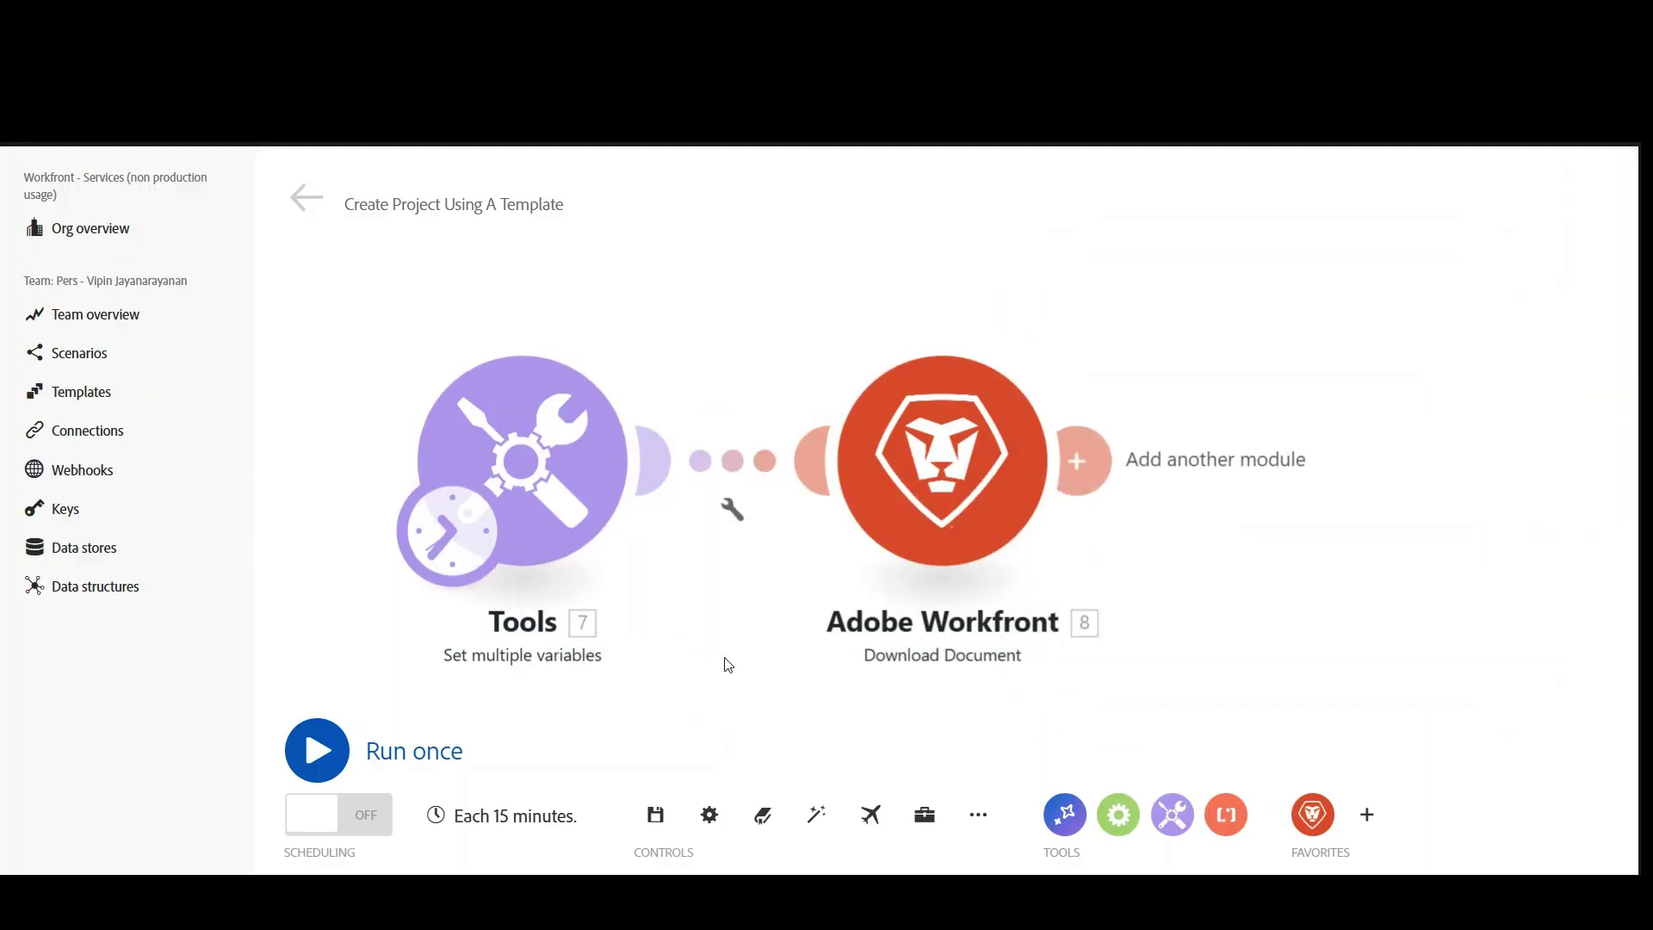
pyautogui.click(655, 814)
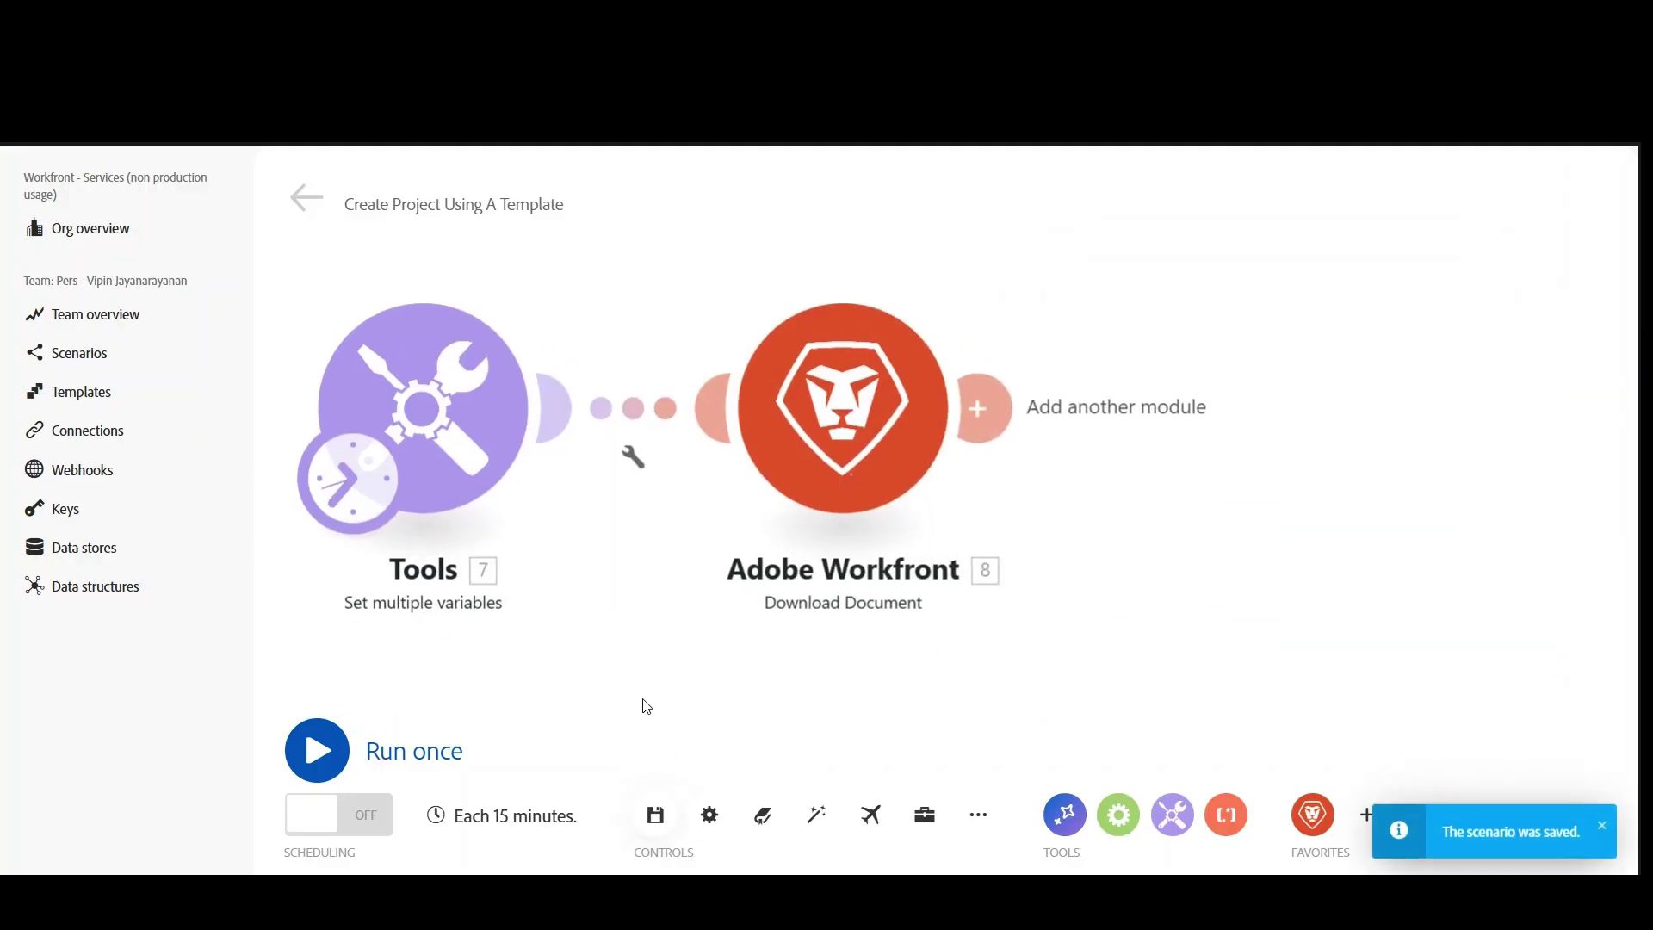
# Run the scenario once and inspect the Download Document module's output, including the binary file data.
pyautogui.click(302, 749)
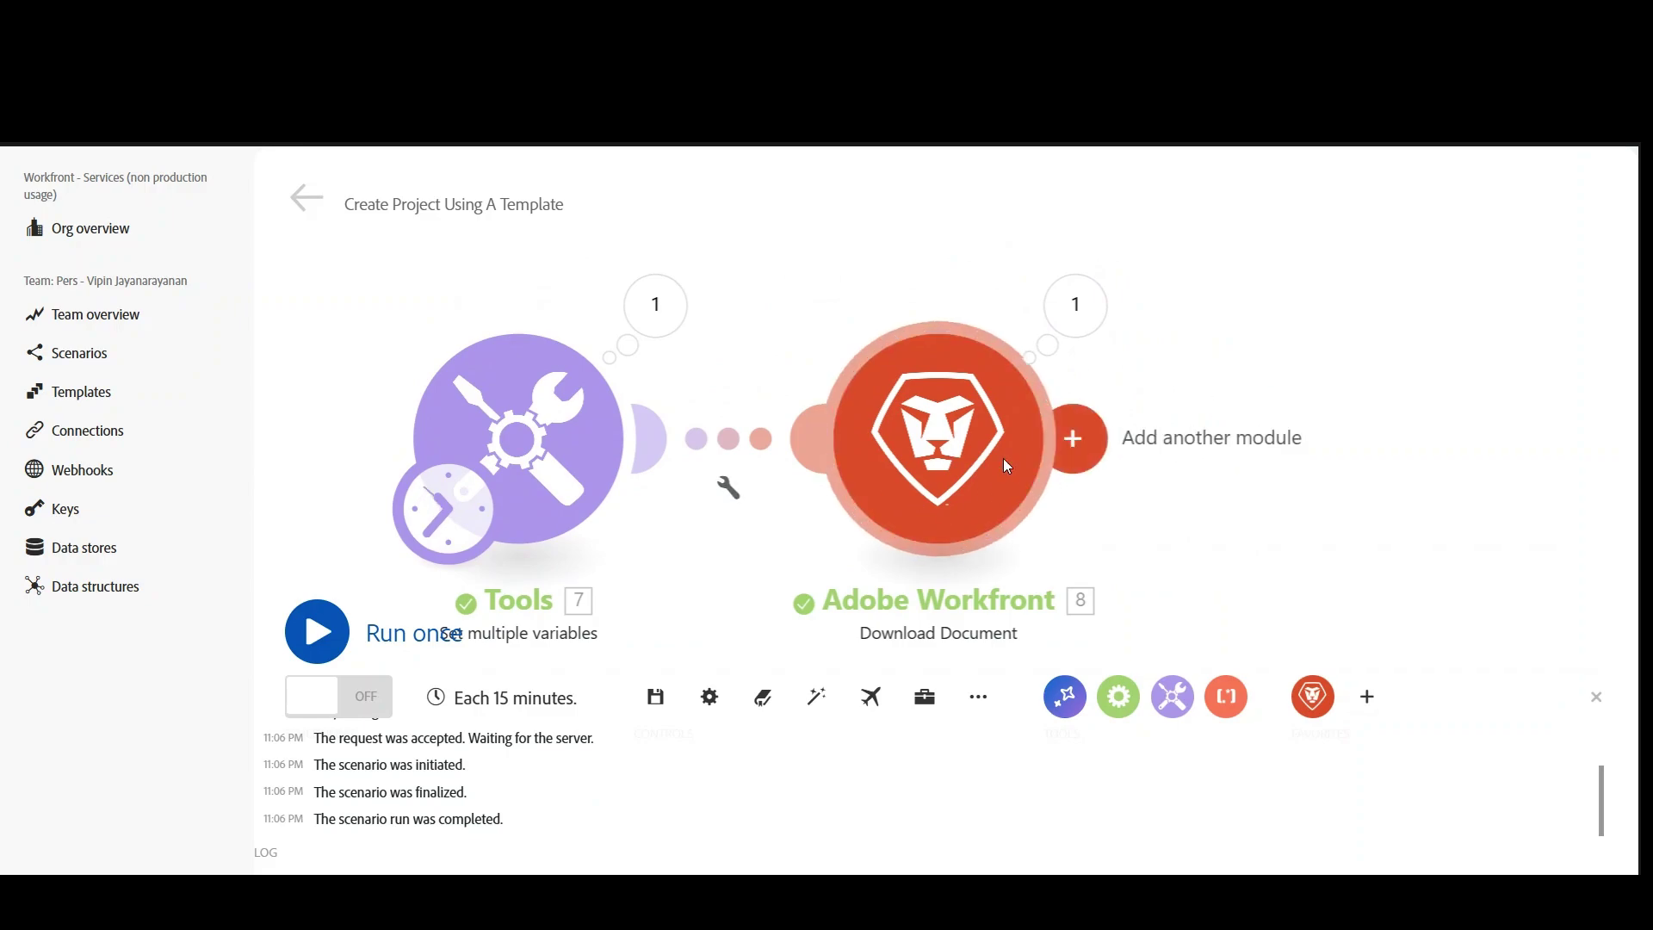
pyautogui.click(1090, 298)
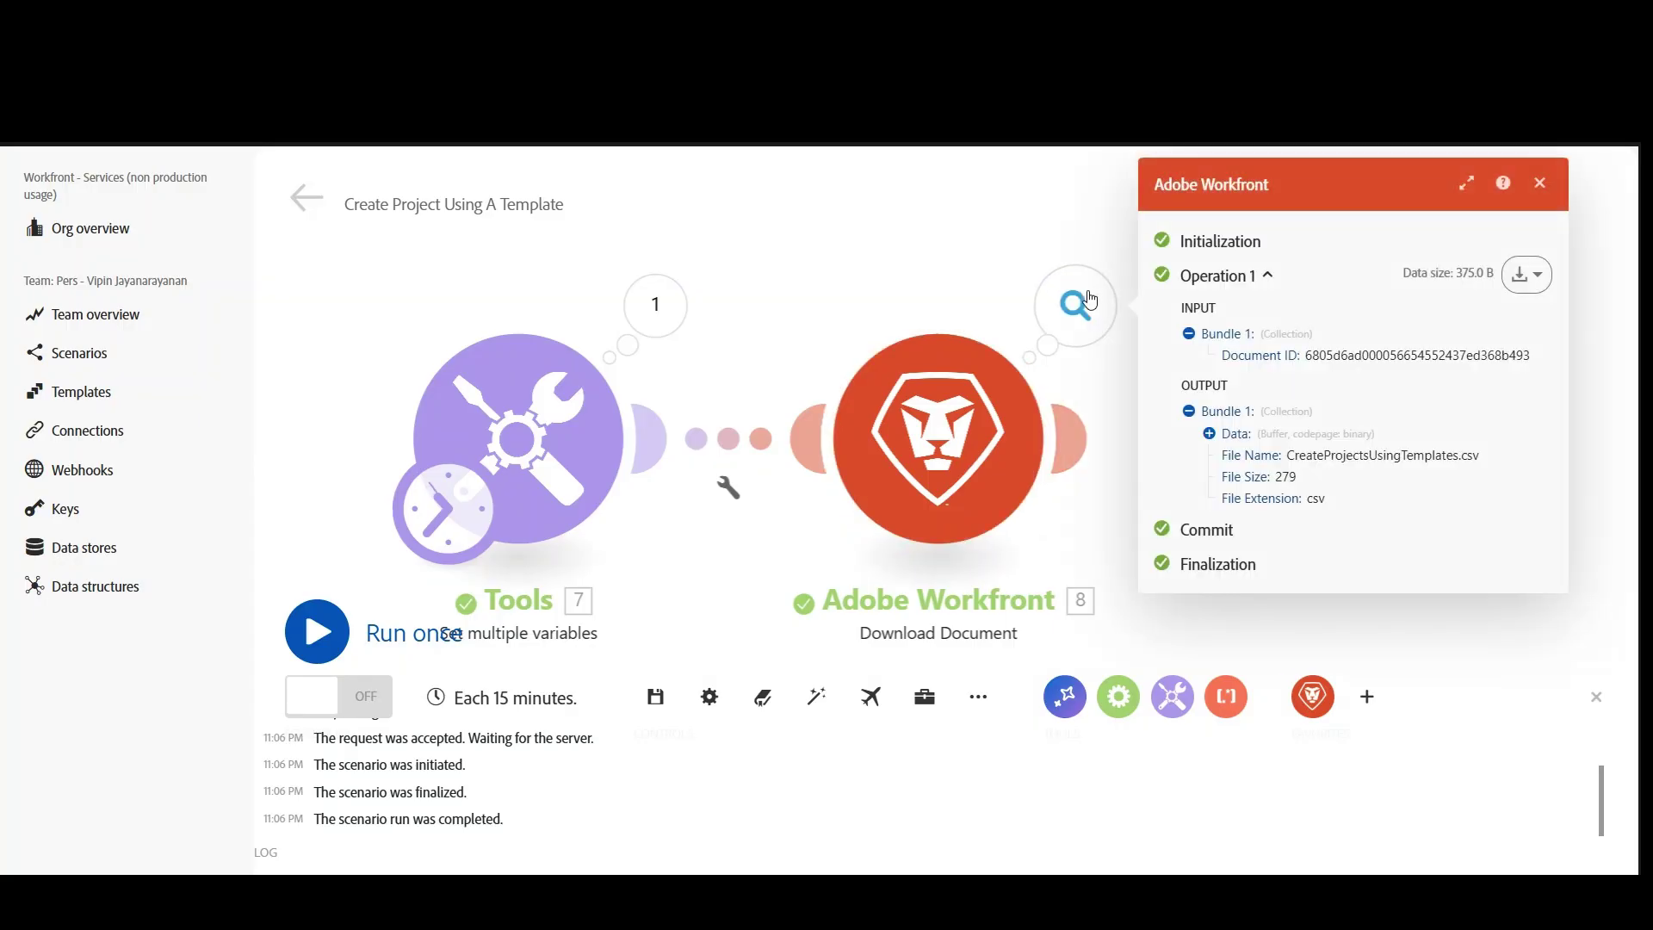
pyautogui.click(1209, 434)
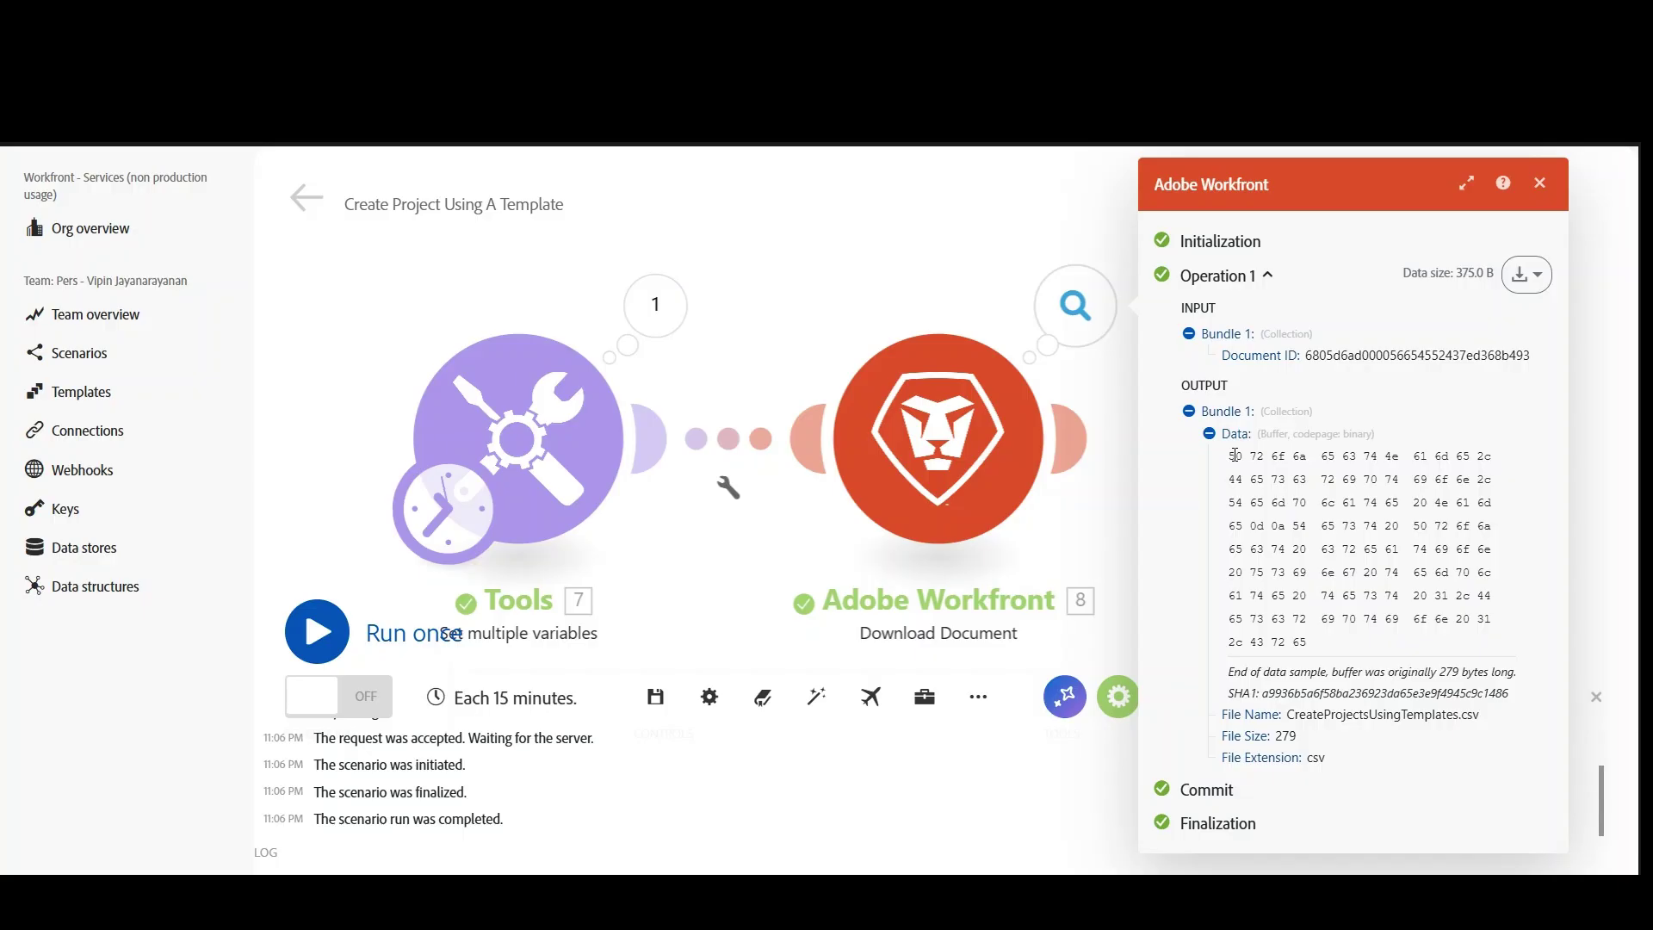
pyautogui.moveTo(1235, 454); pyautogui.dragTo(1125, 544)
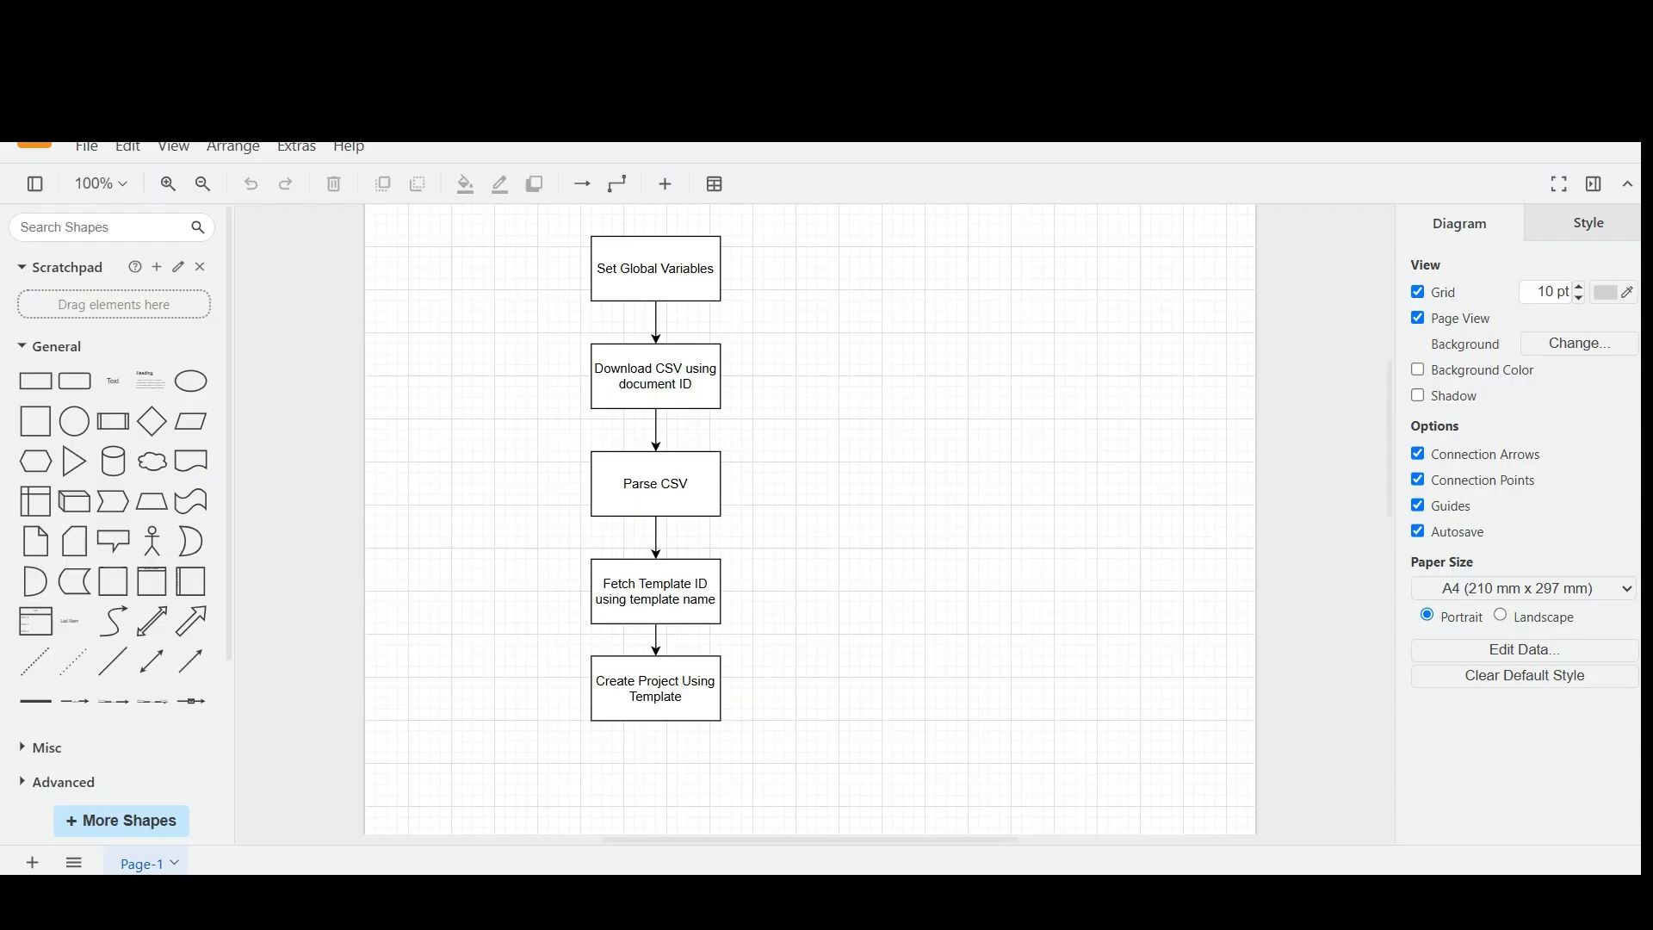
pyautogui.click(696, 485)
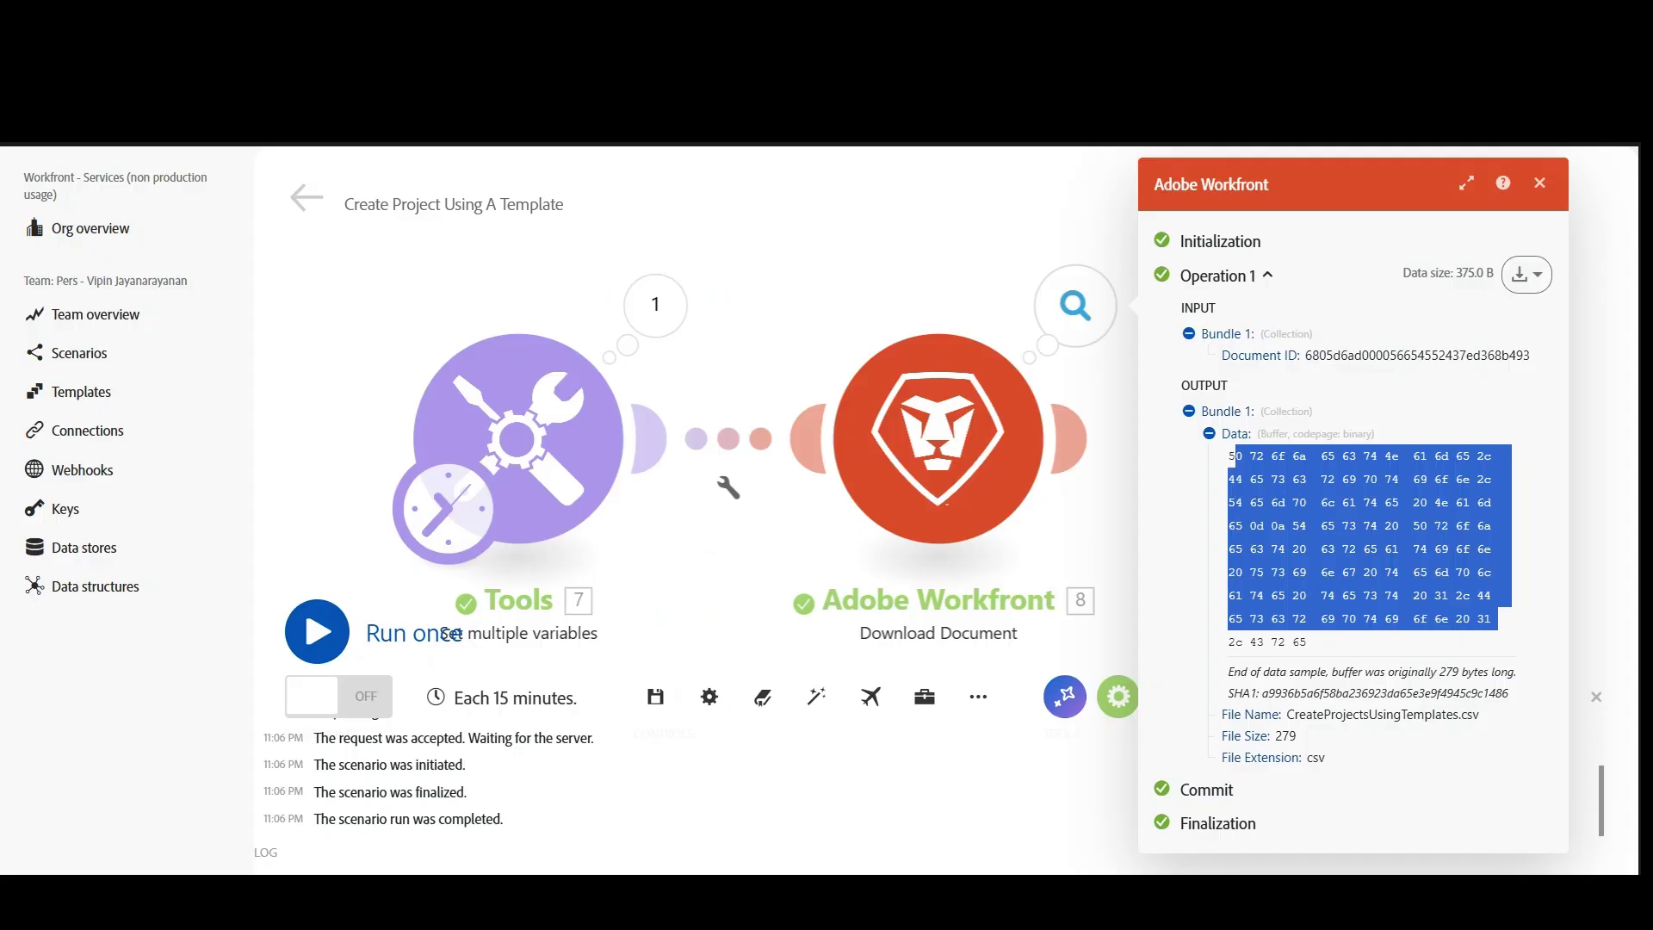
pyautogui.click(1091, 513)
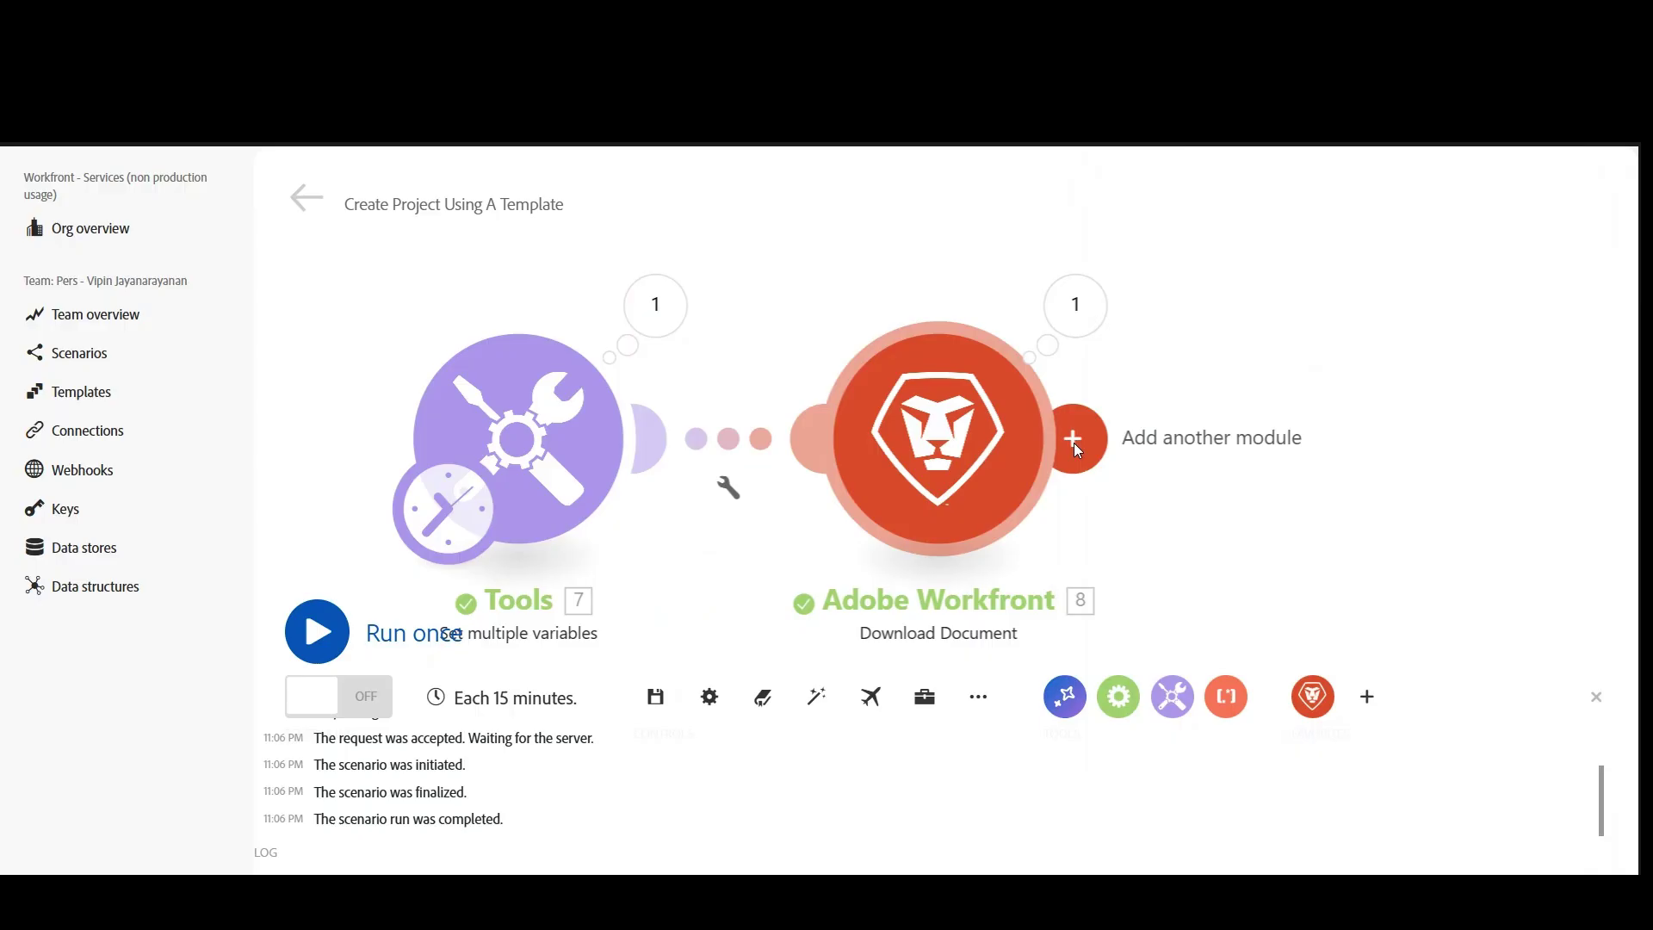
# Add a CSV "Parse CSV" module after the Download Document module.
pyautogui.click(1072, 442)
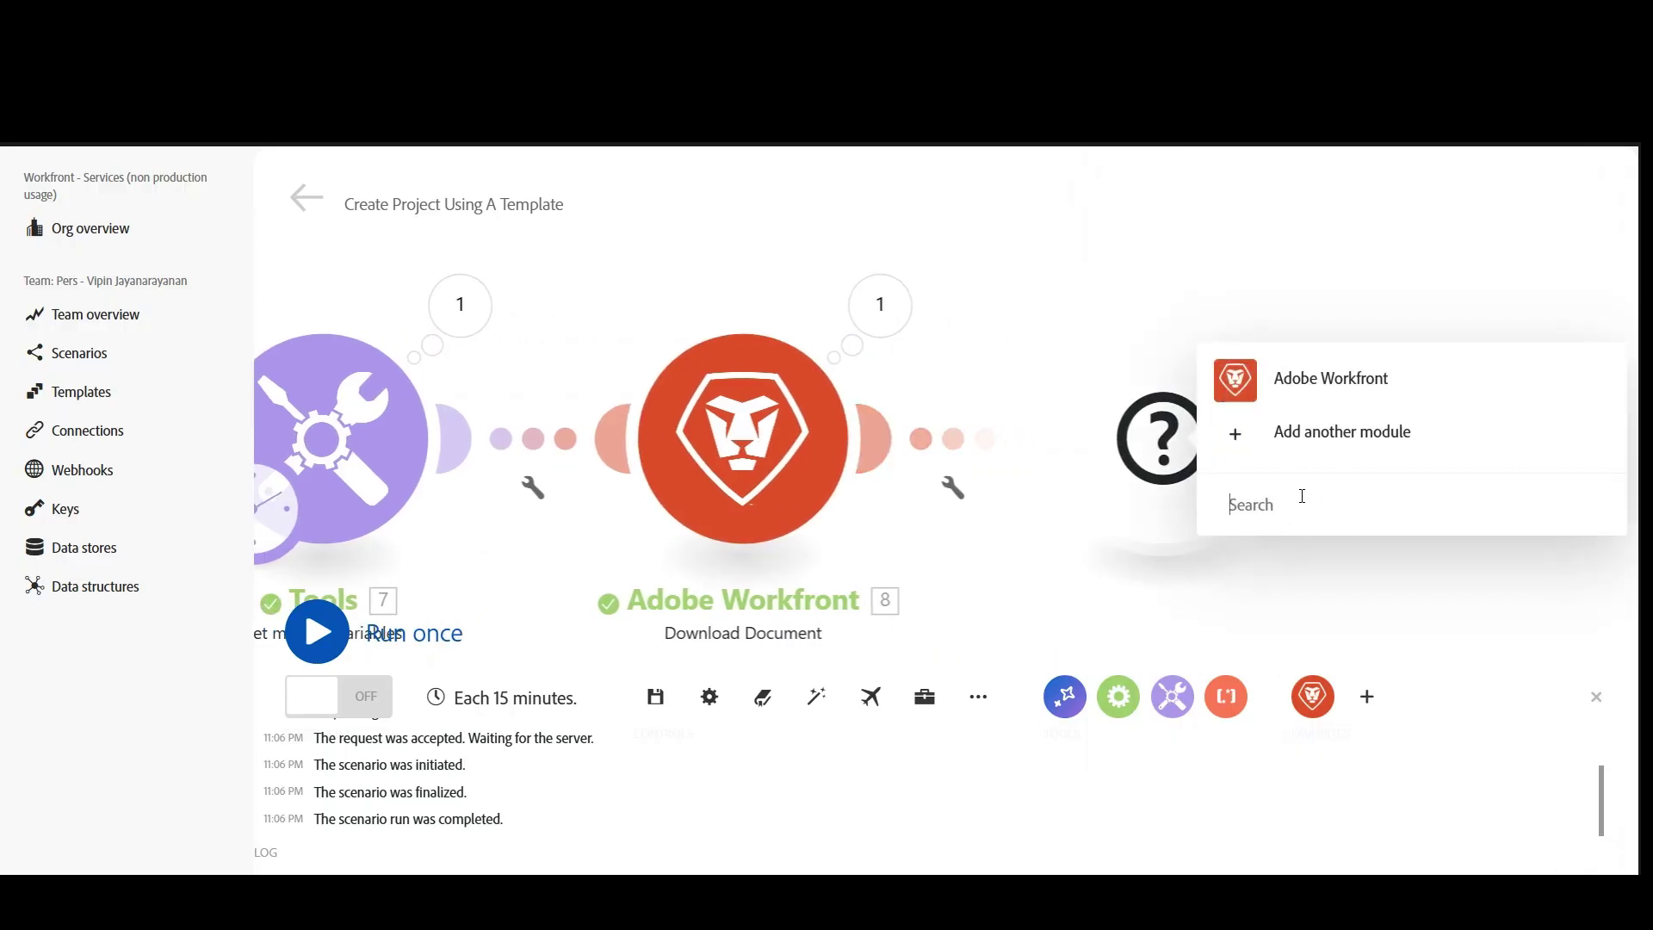
pyautogui.click(1301, 496)
pyautogui.write('parse')
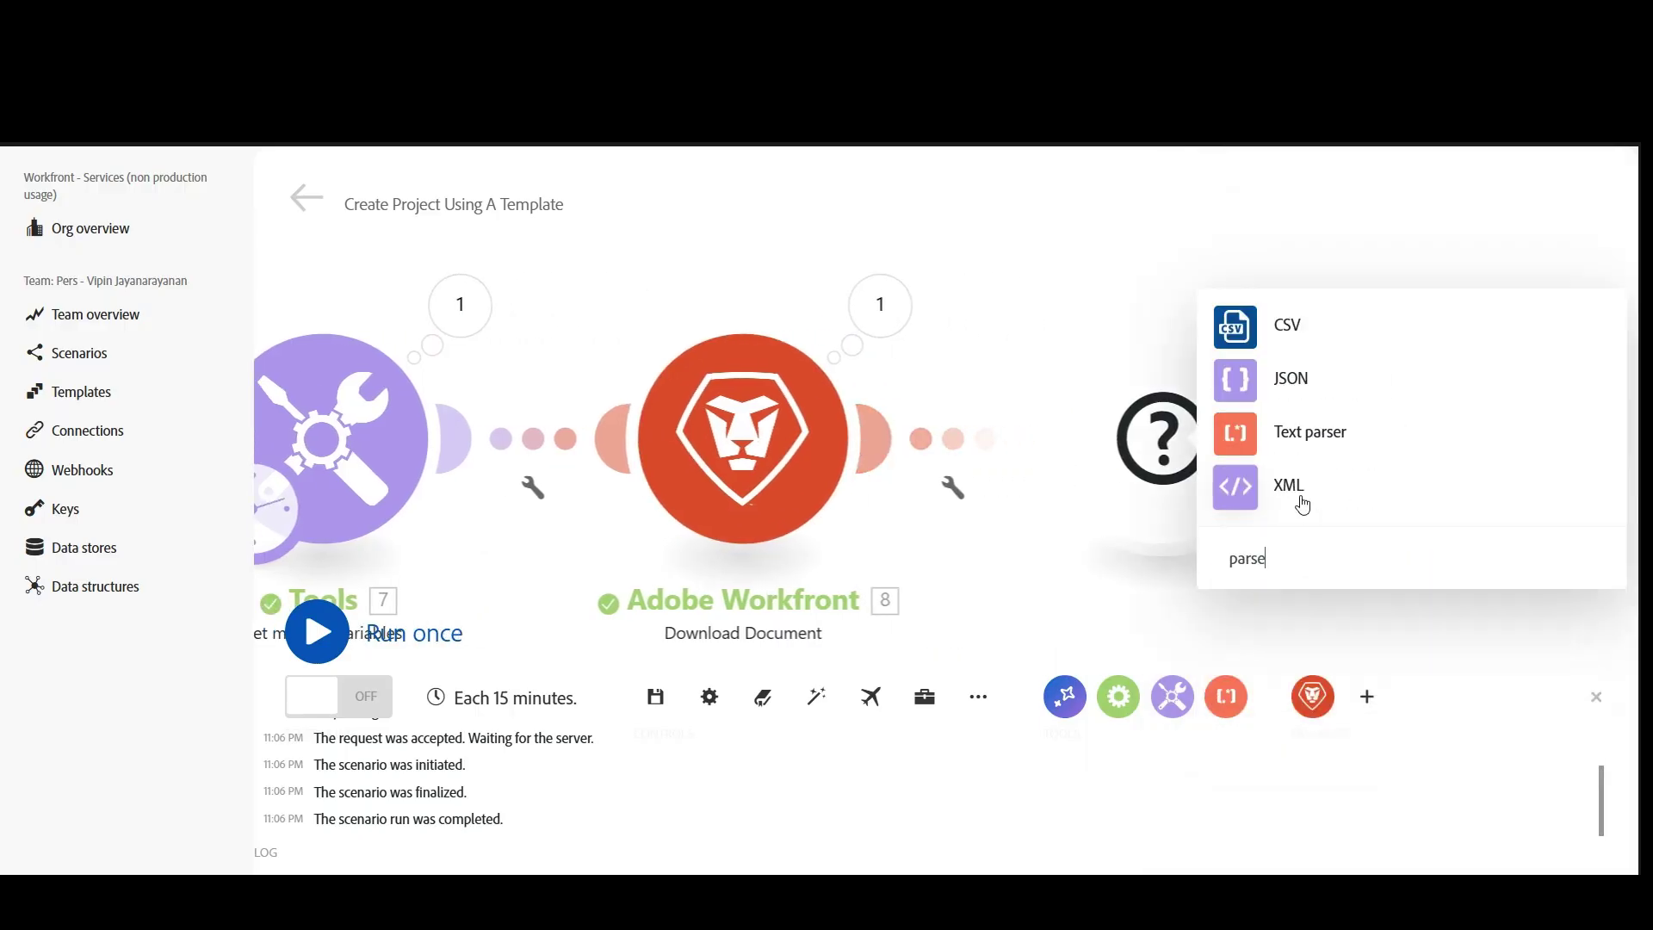
pyautogui.click(1304, 312)
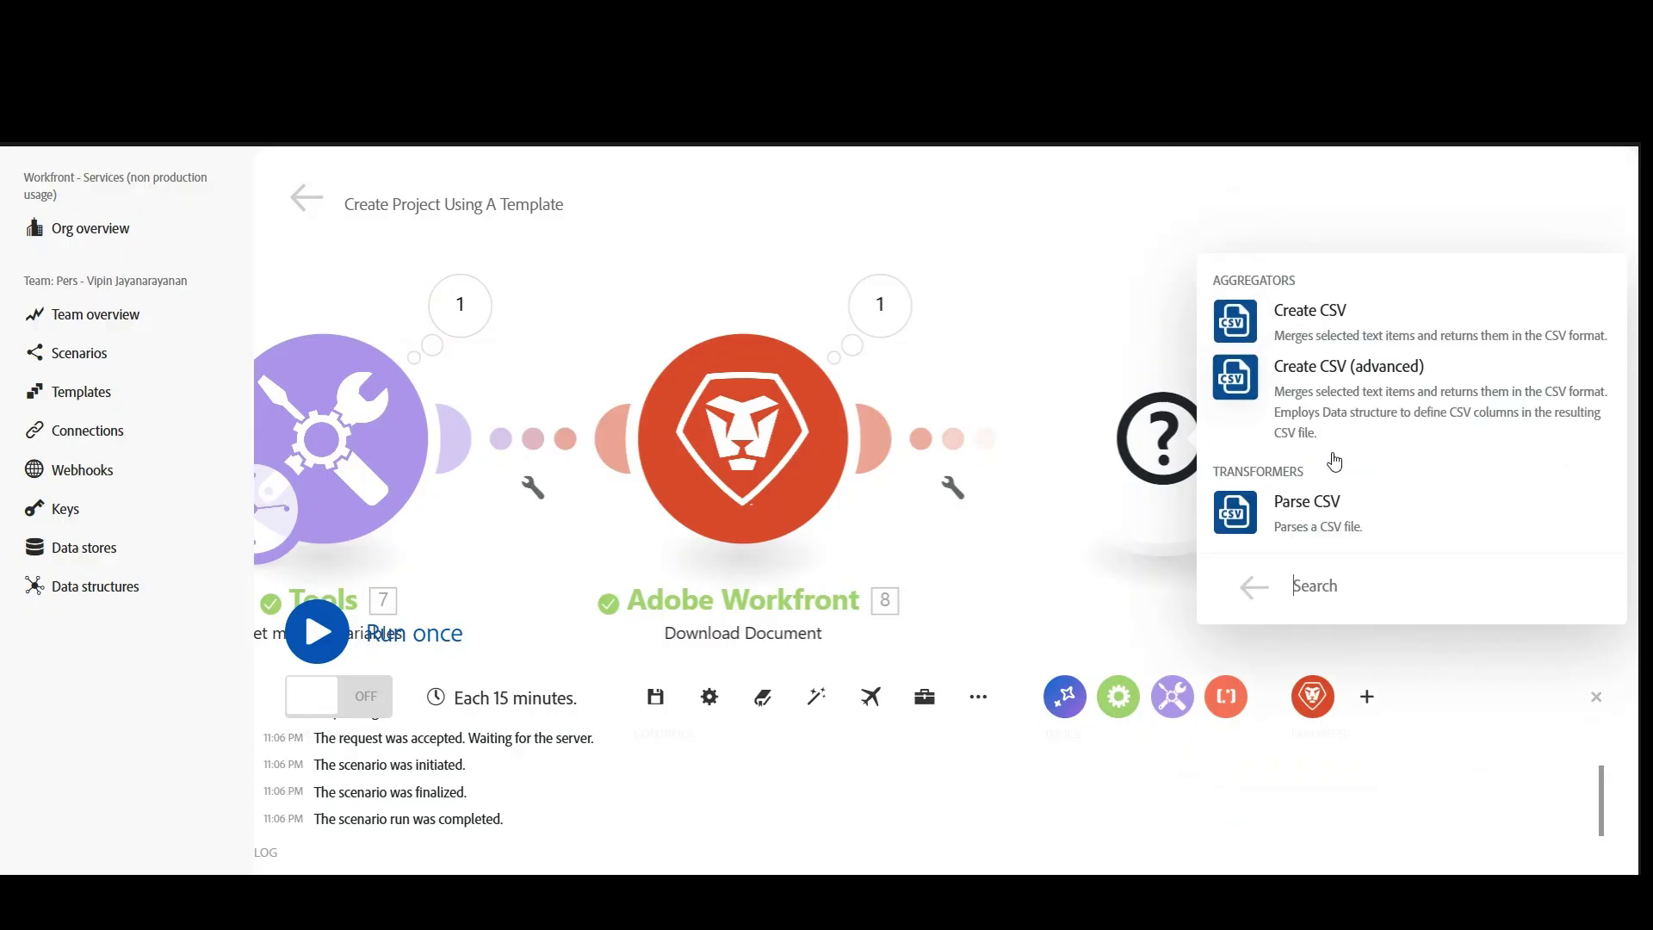
pyautogui.click(1356, 527)
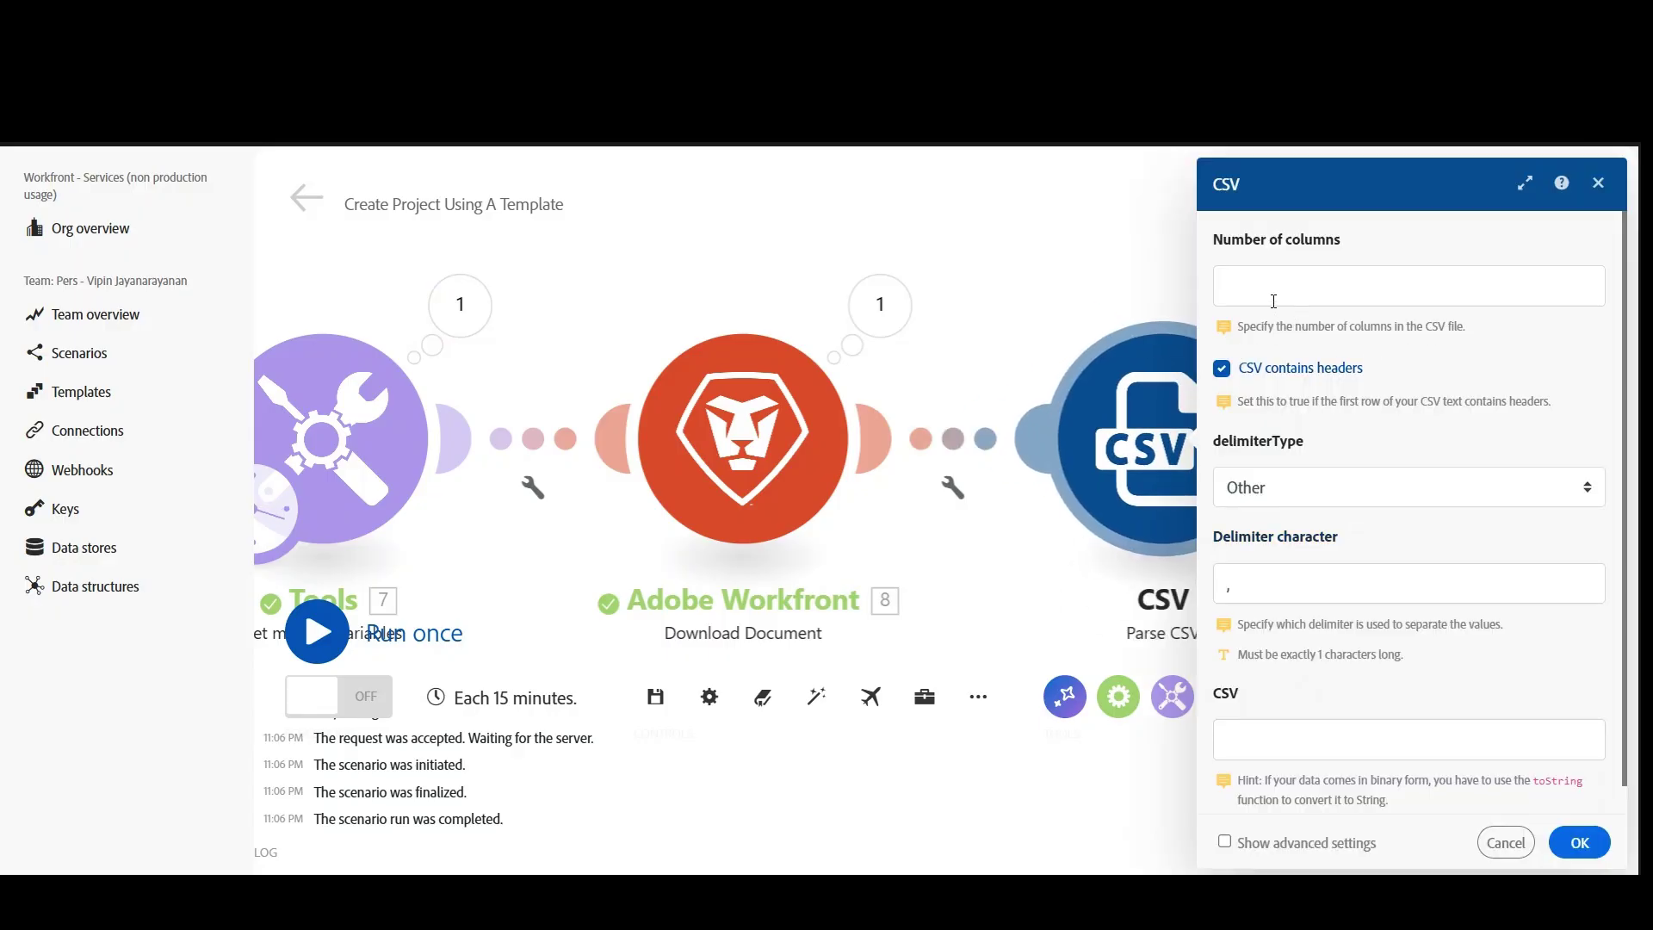
# Check the columns in the source CSV file and set the Parse CSV module's number of columns to 3.
pyautogui.click(1041, 902)
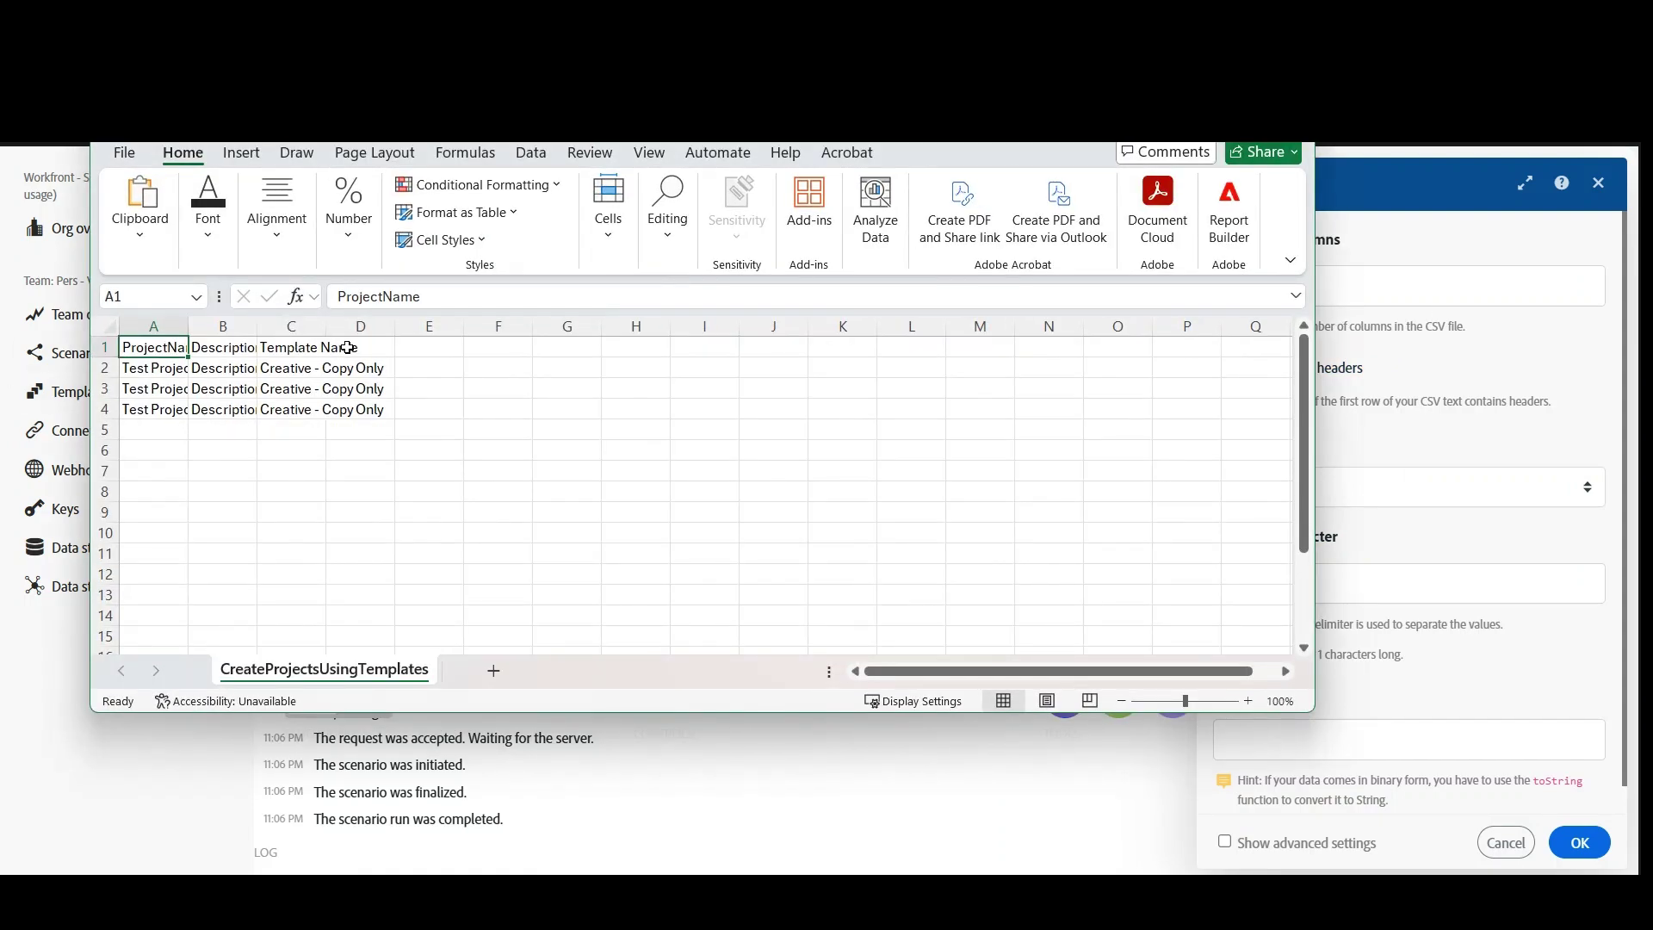
pyautogui.click(1407, 283)
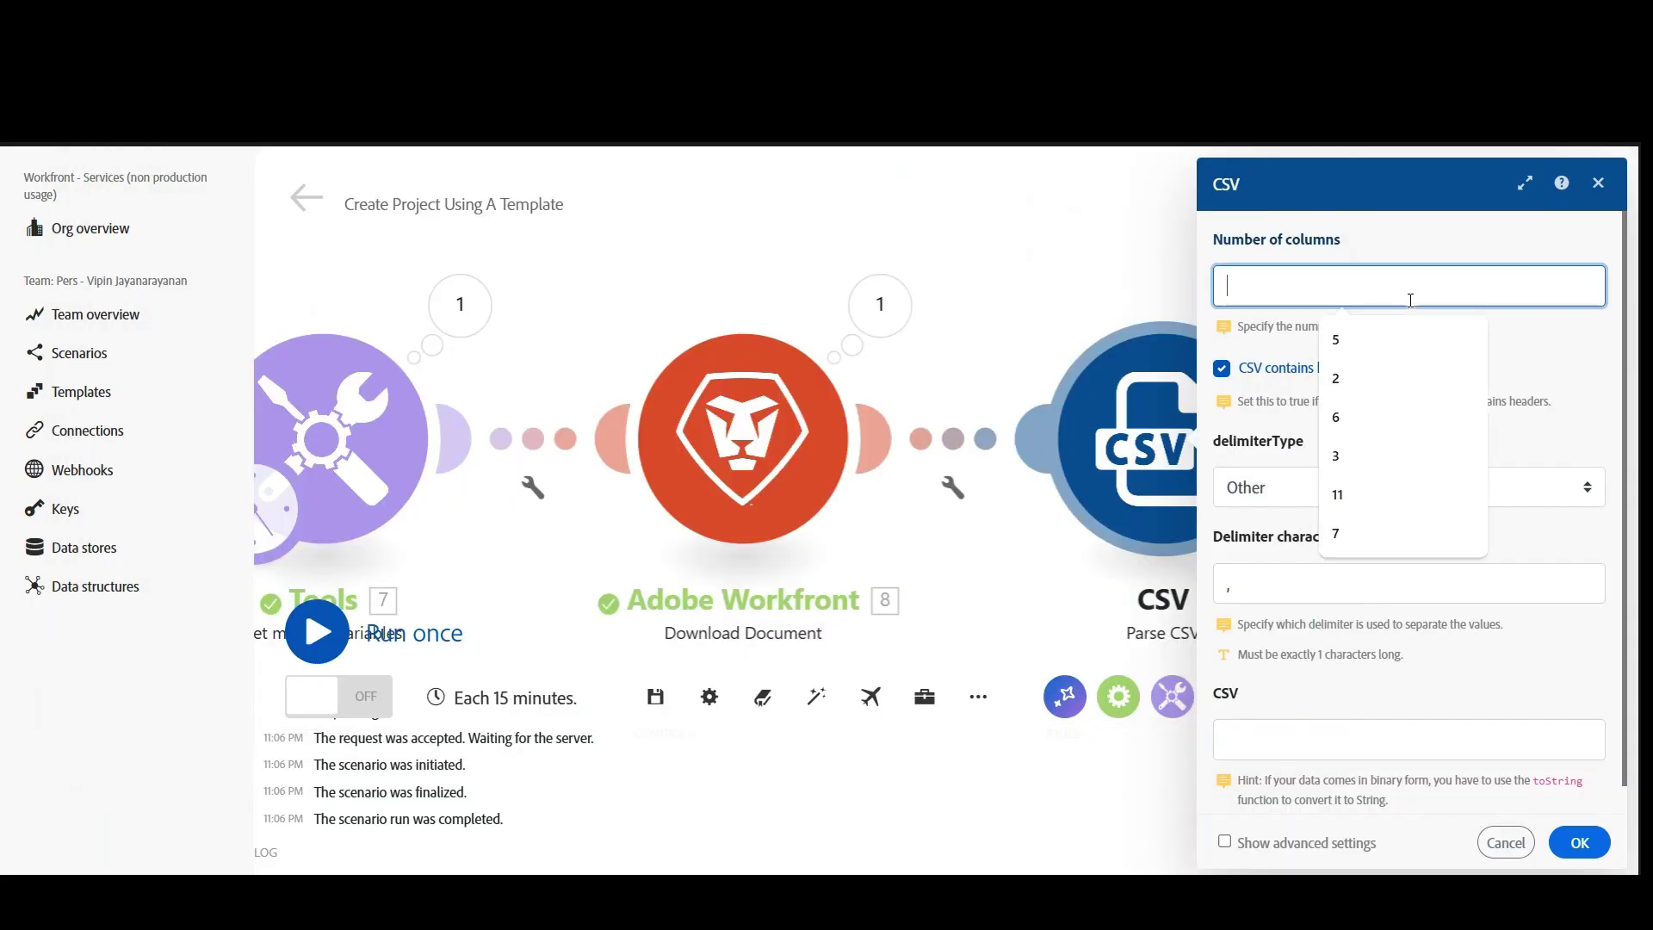
pyautogui.click(1336, 455)
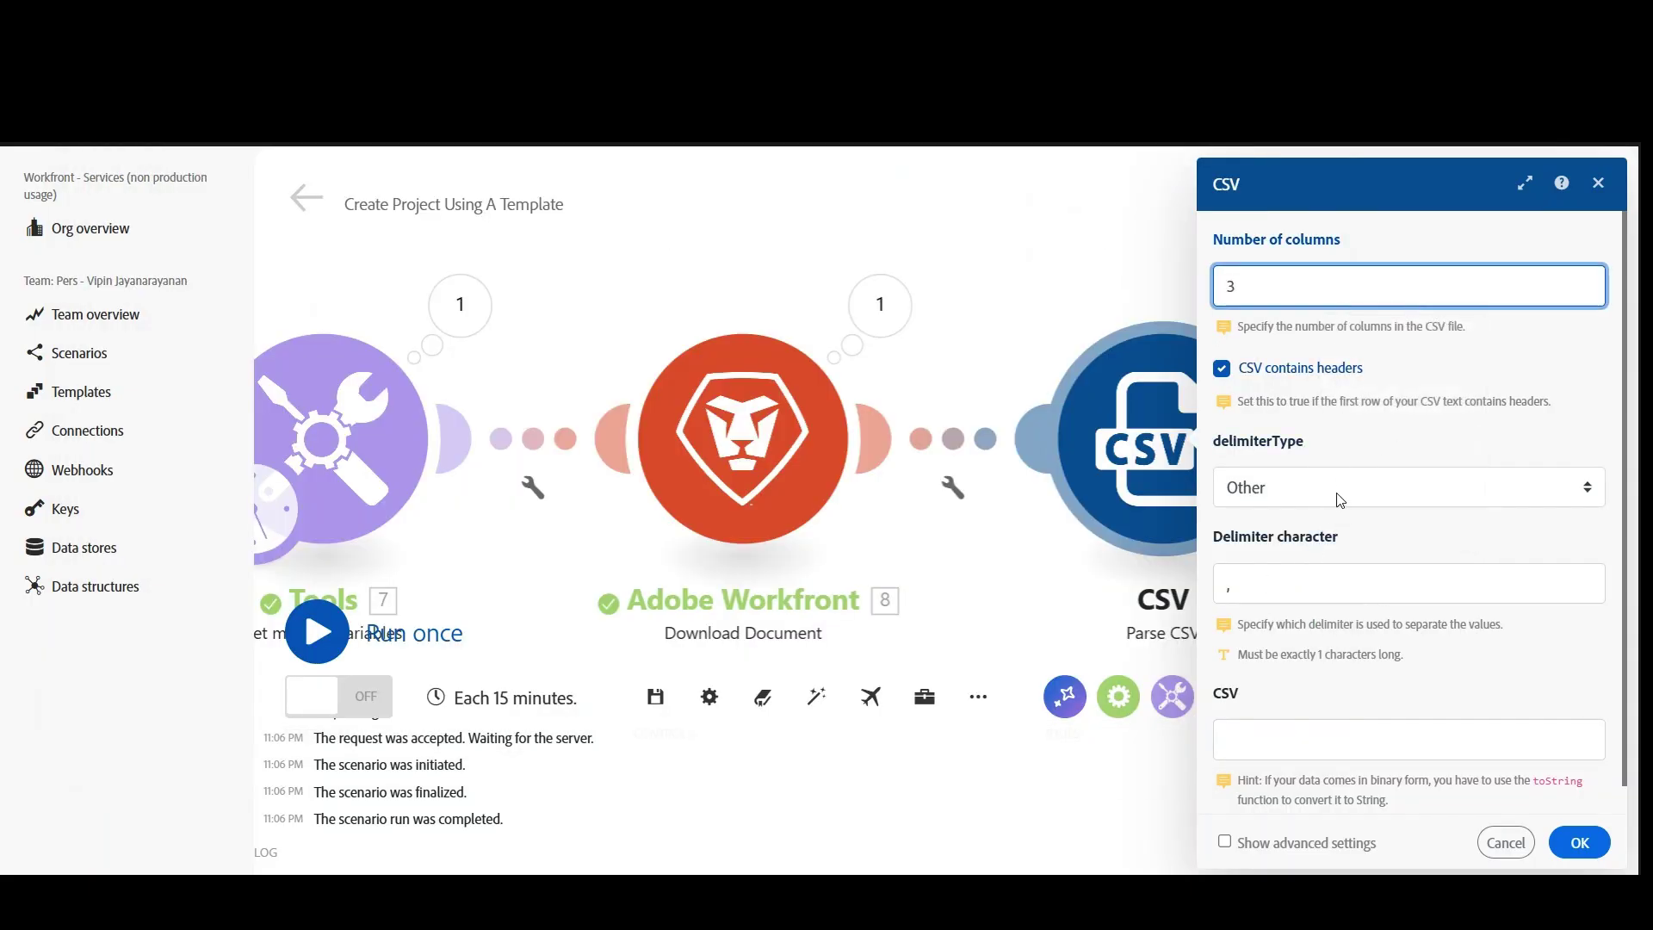
# Set the Parse CSV module's CSV value to toString() of the Download Document Data, confirm the module, and save the scenario.
pyautogui.scroll(-1, 1347, 629)
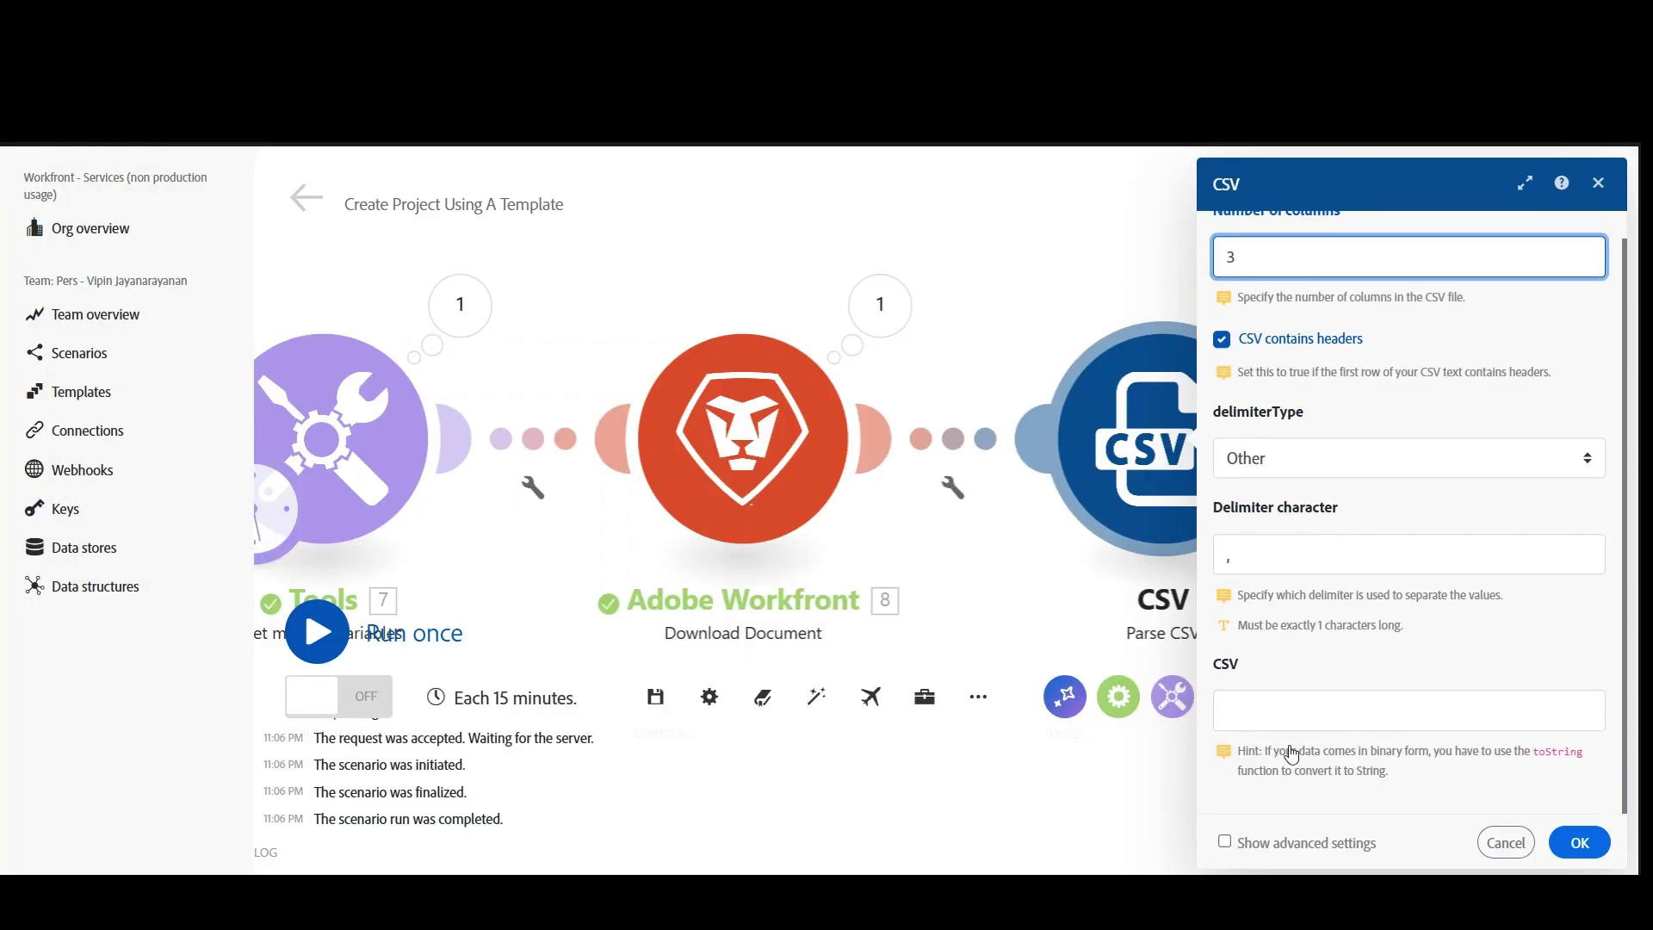
pyautogui.click(1263, 716)
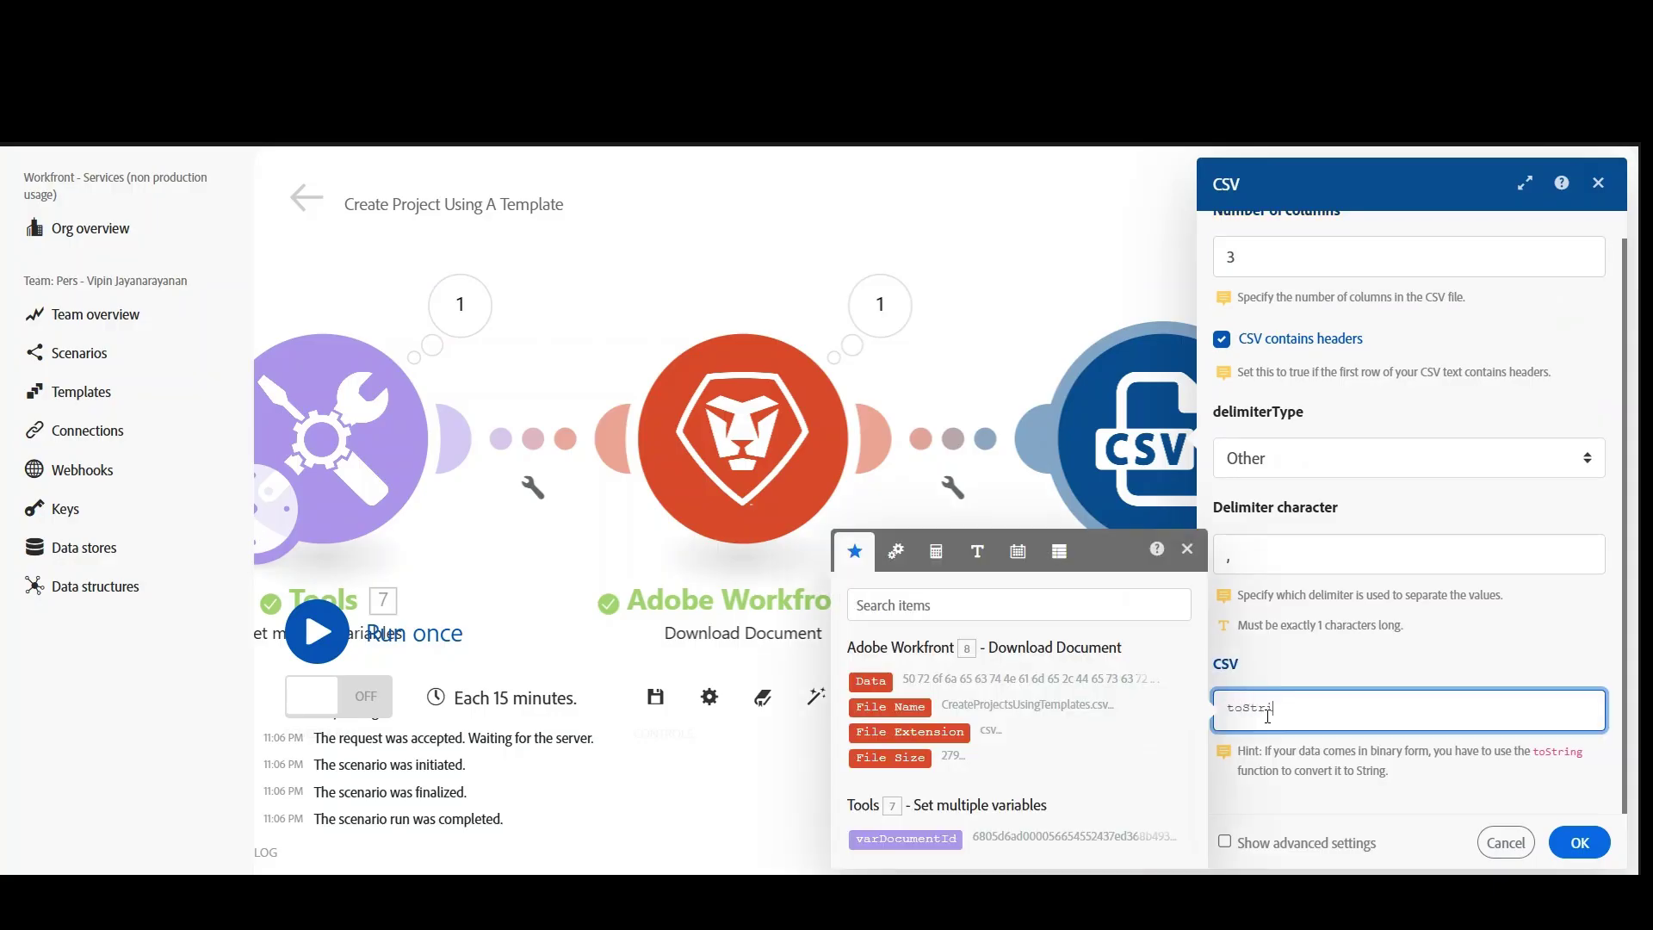
pyautogui.write('toString(')
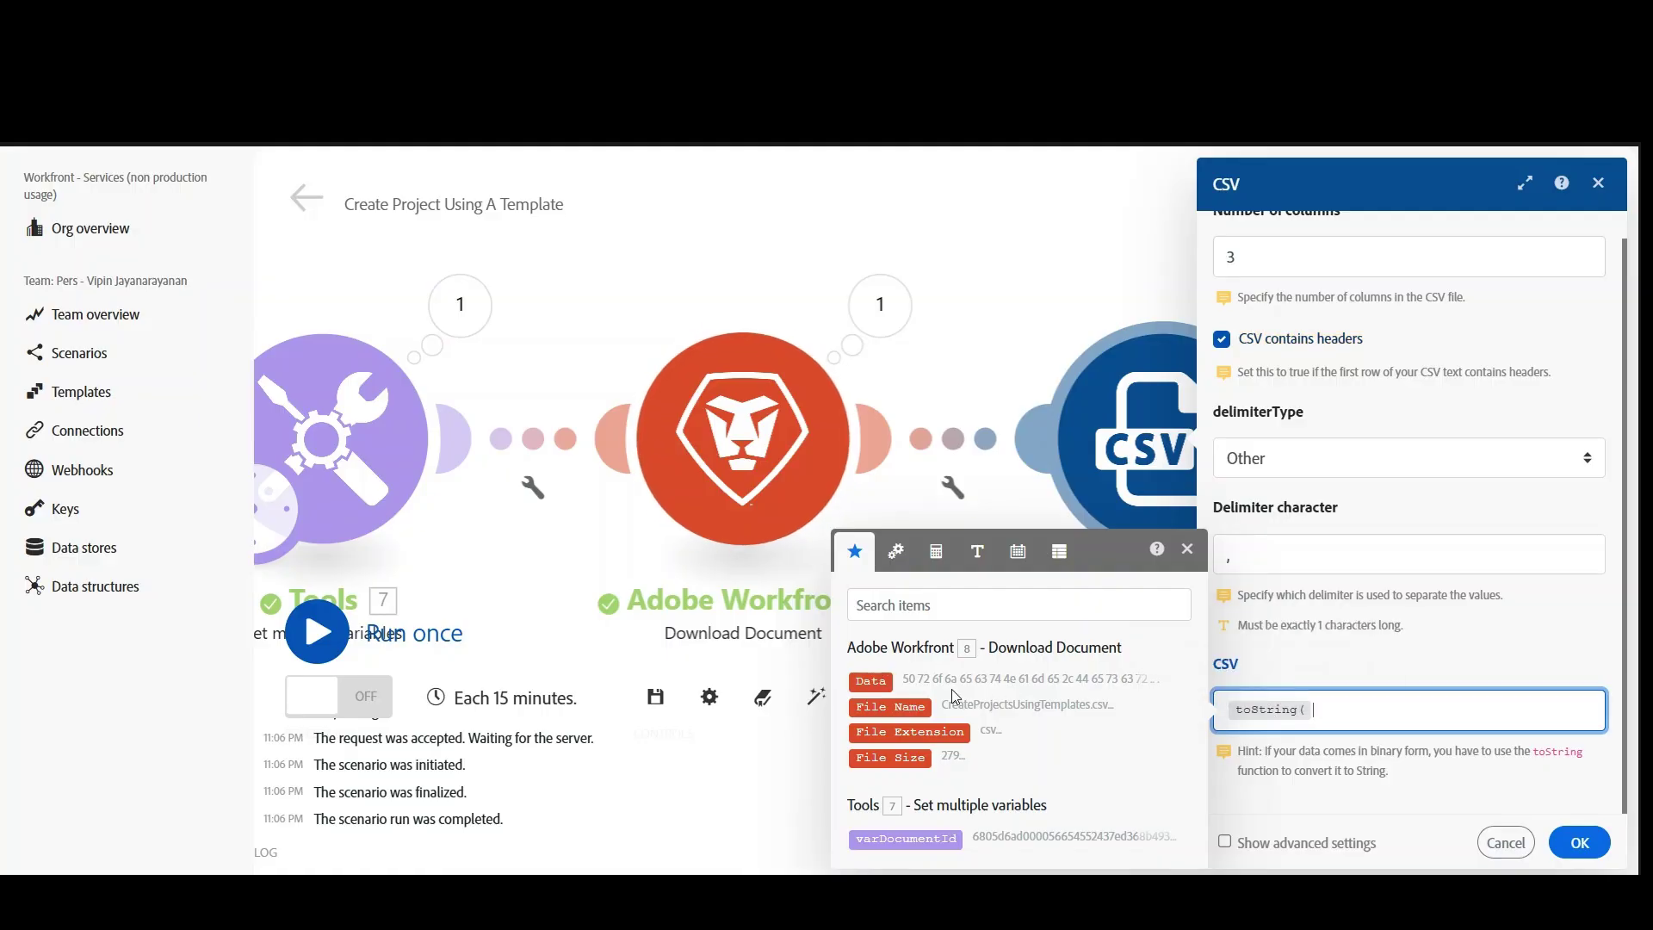
pyautogui.click(872, 681)
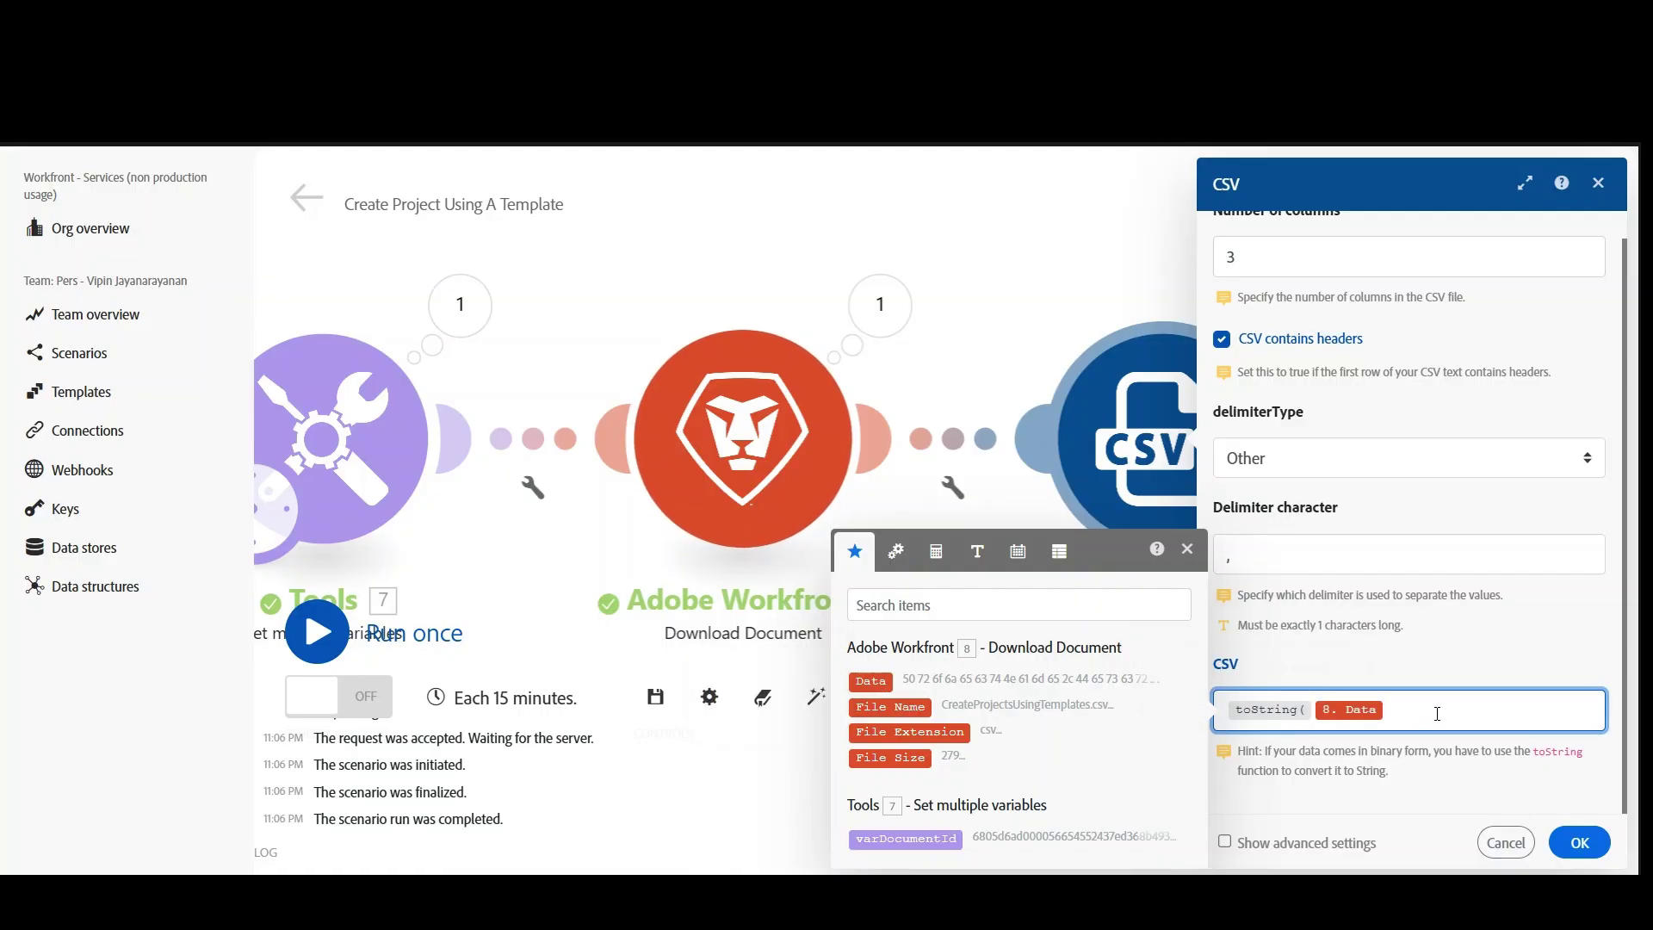
pyautogui.write(')')
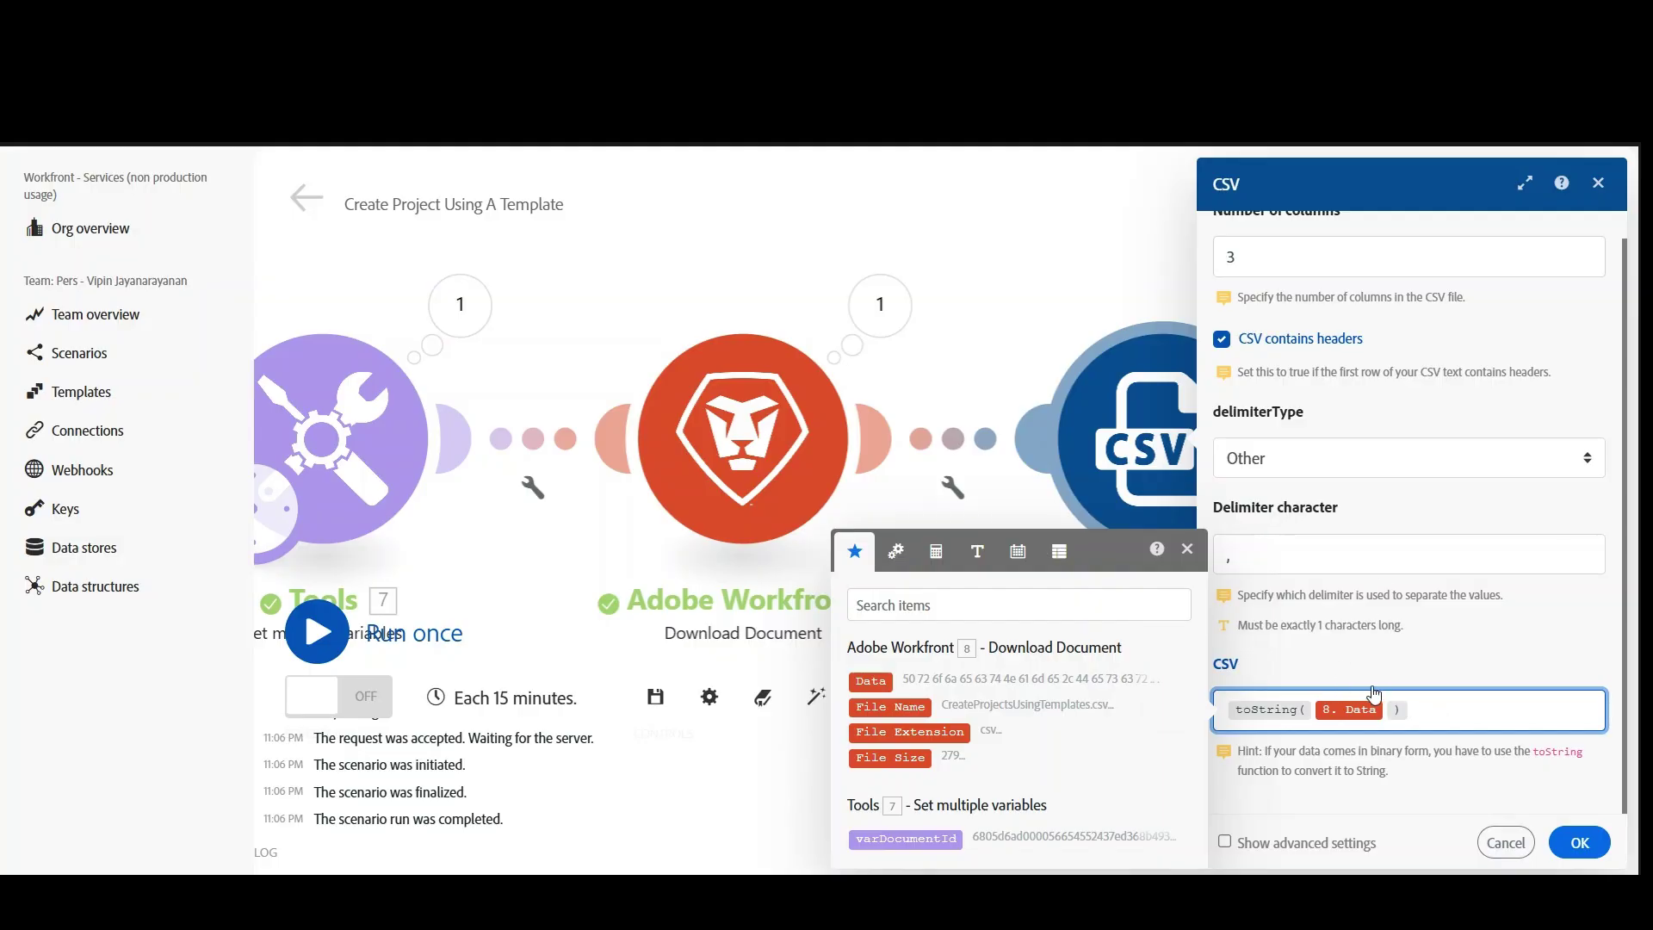
pyautogui.click(1192, 552)
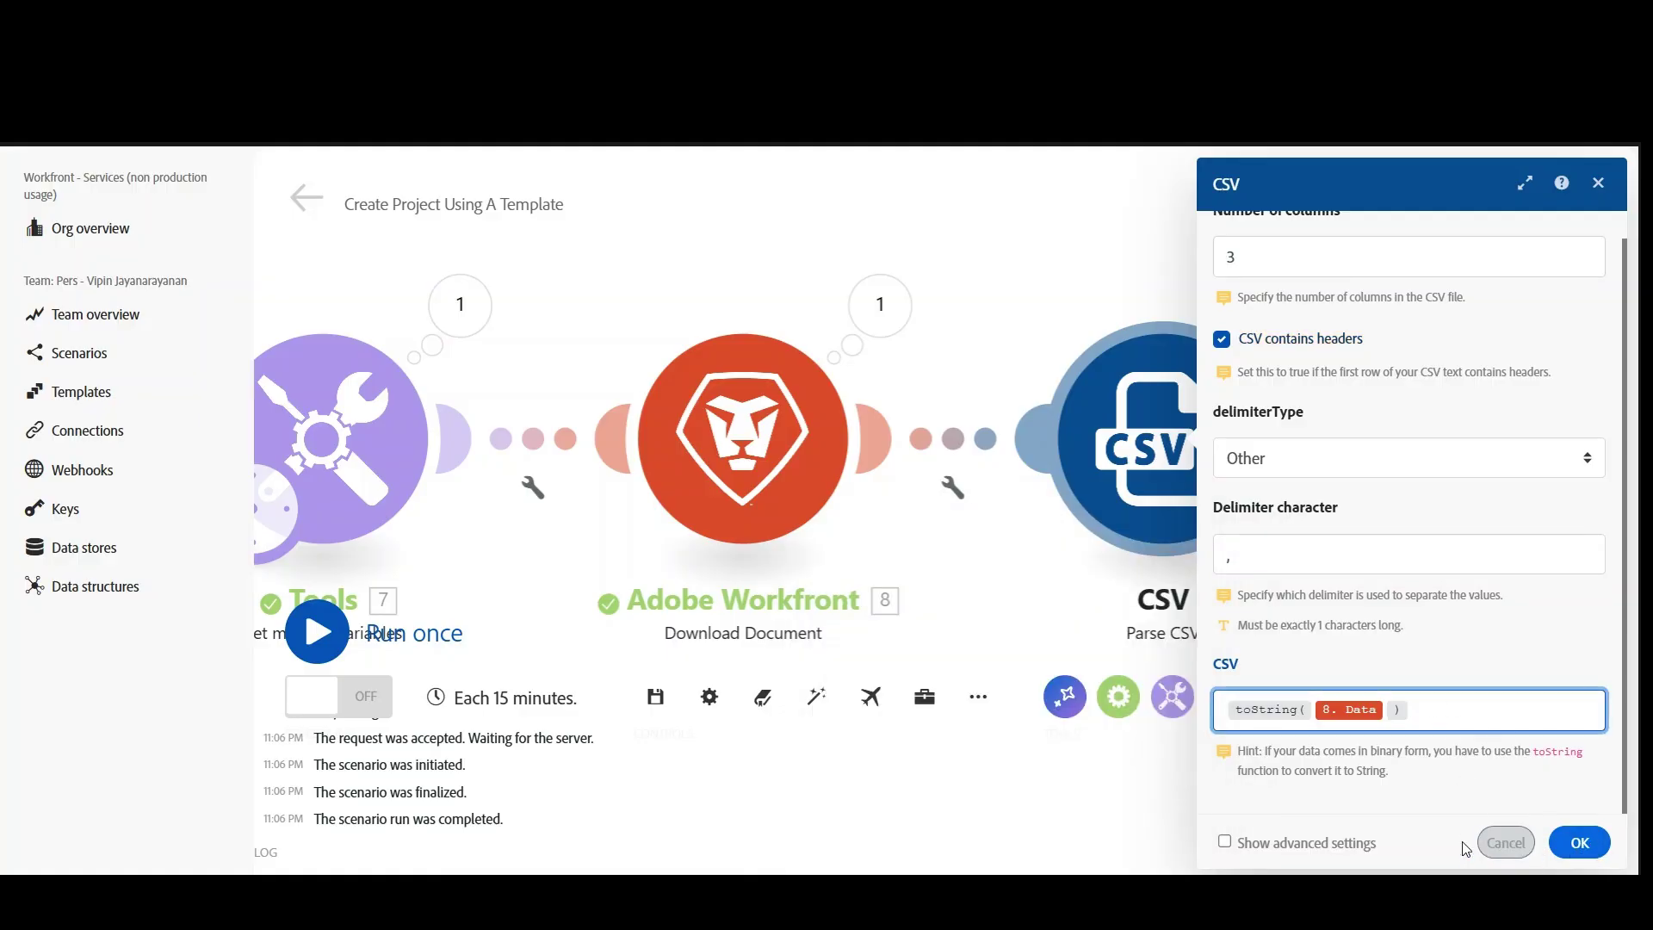
pyautogui.click(1591, 848)
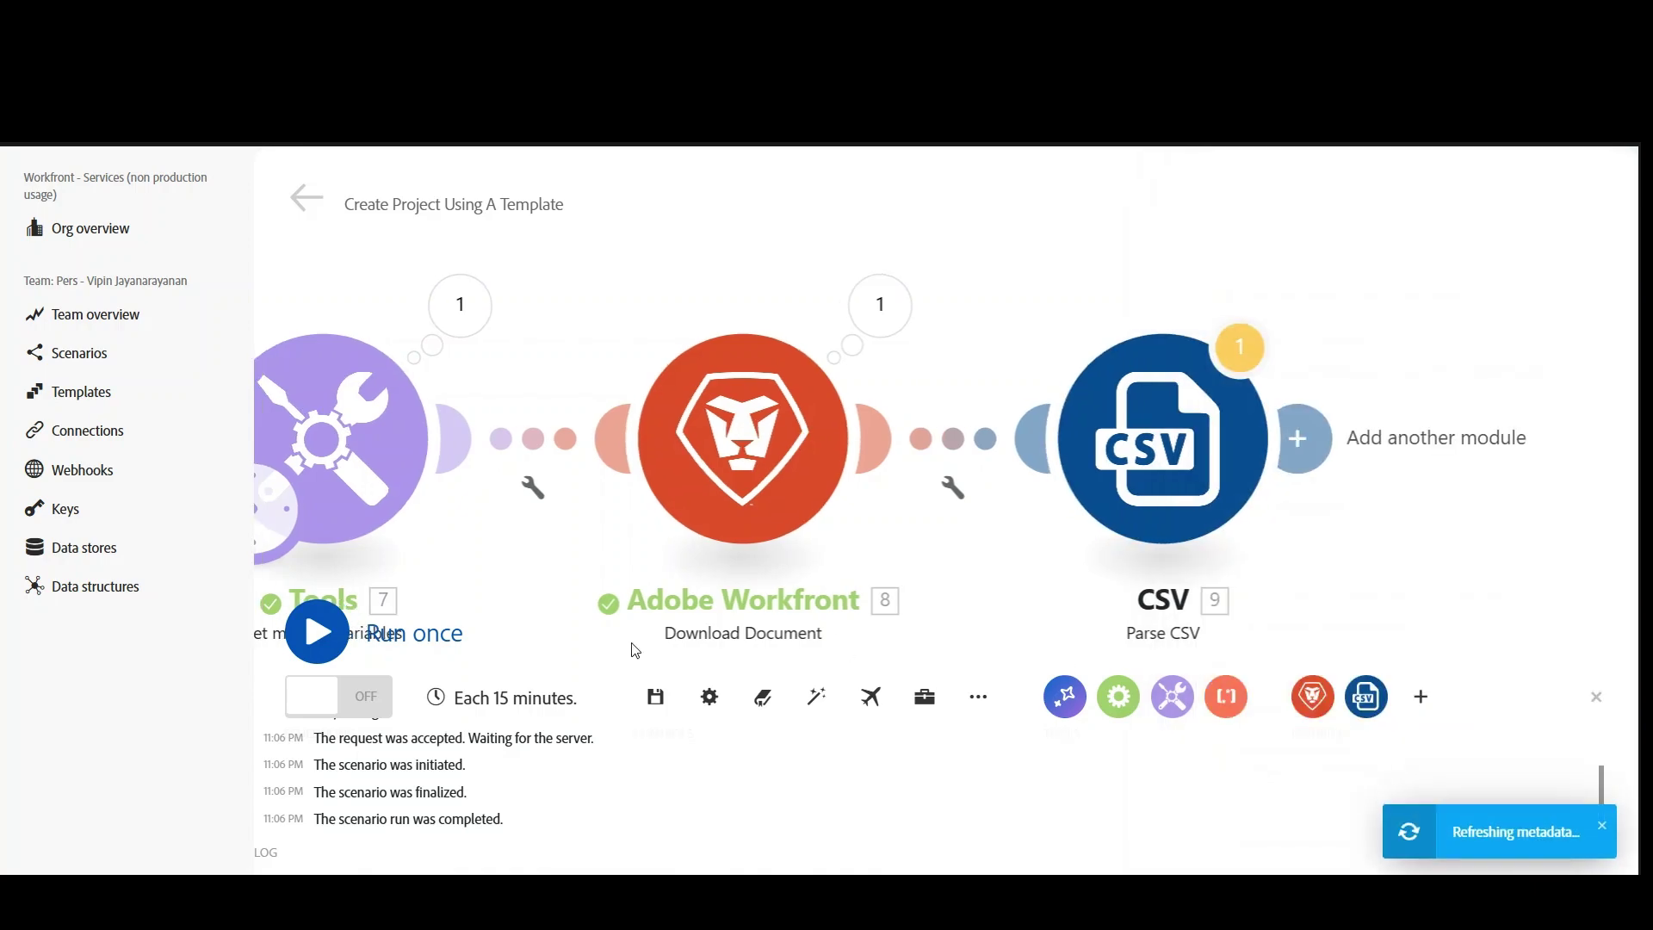
pyautogui.click(655, 696)
# Run the scenario once anyway, with Parse CSV as the last module in the route.
pyautogui.click(979, 781)
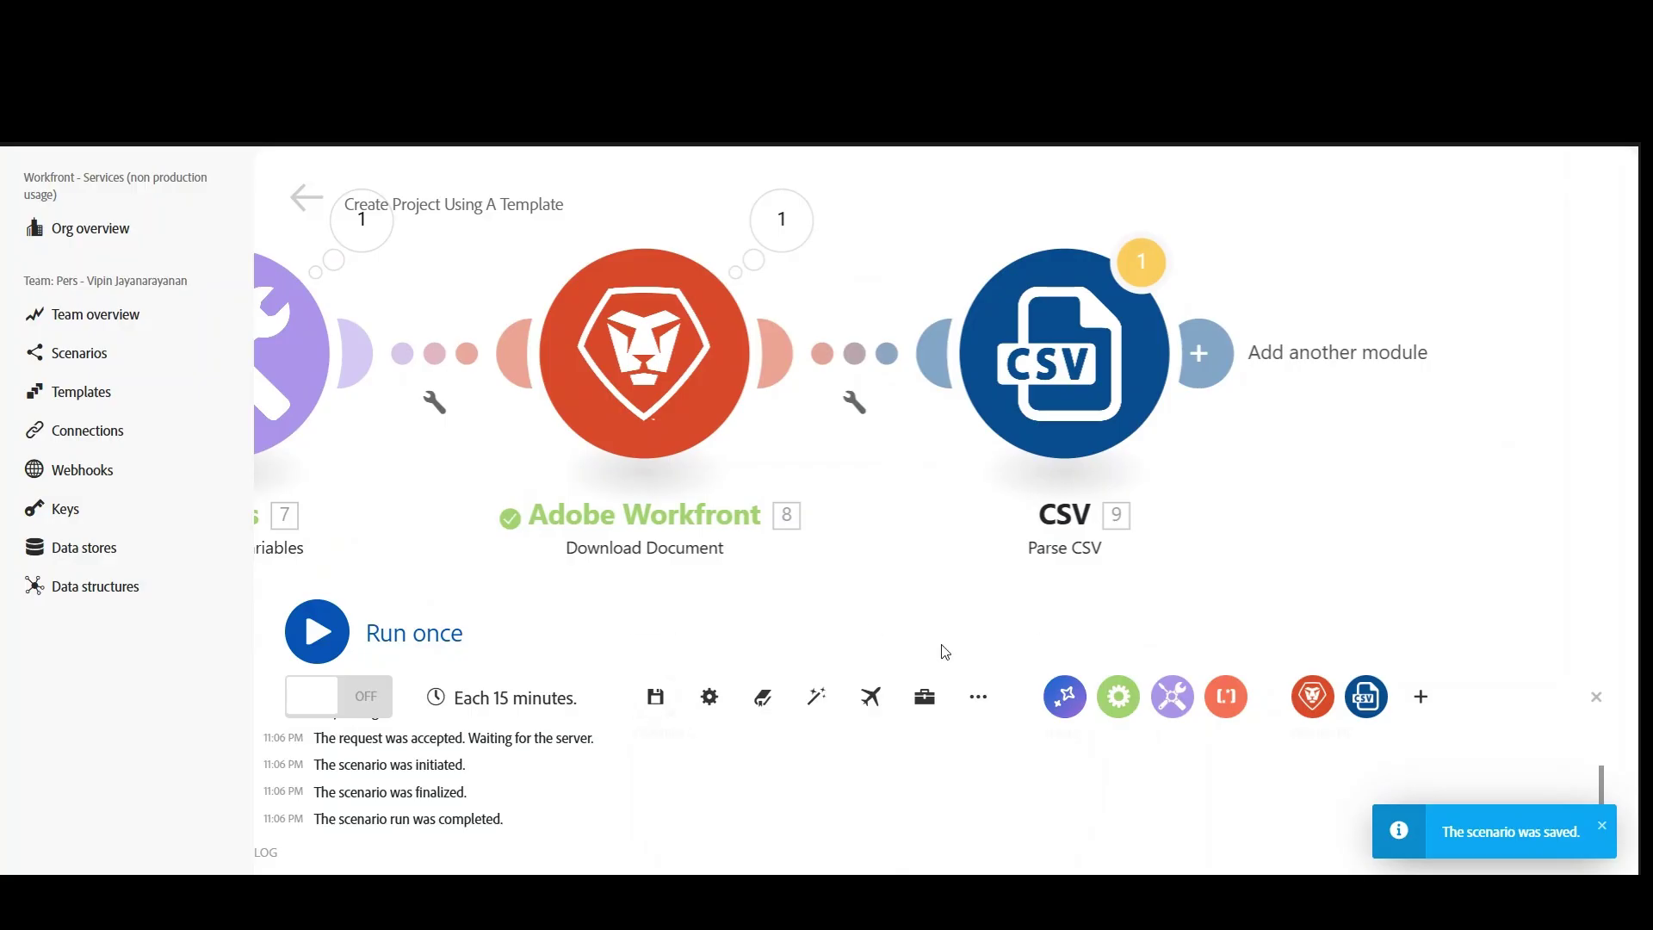
pyautogui.click(317, 631)
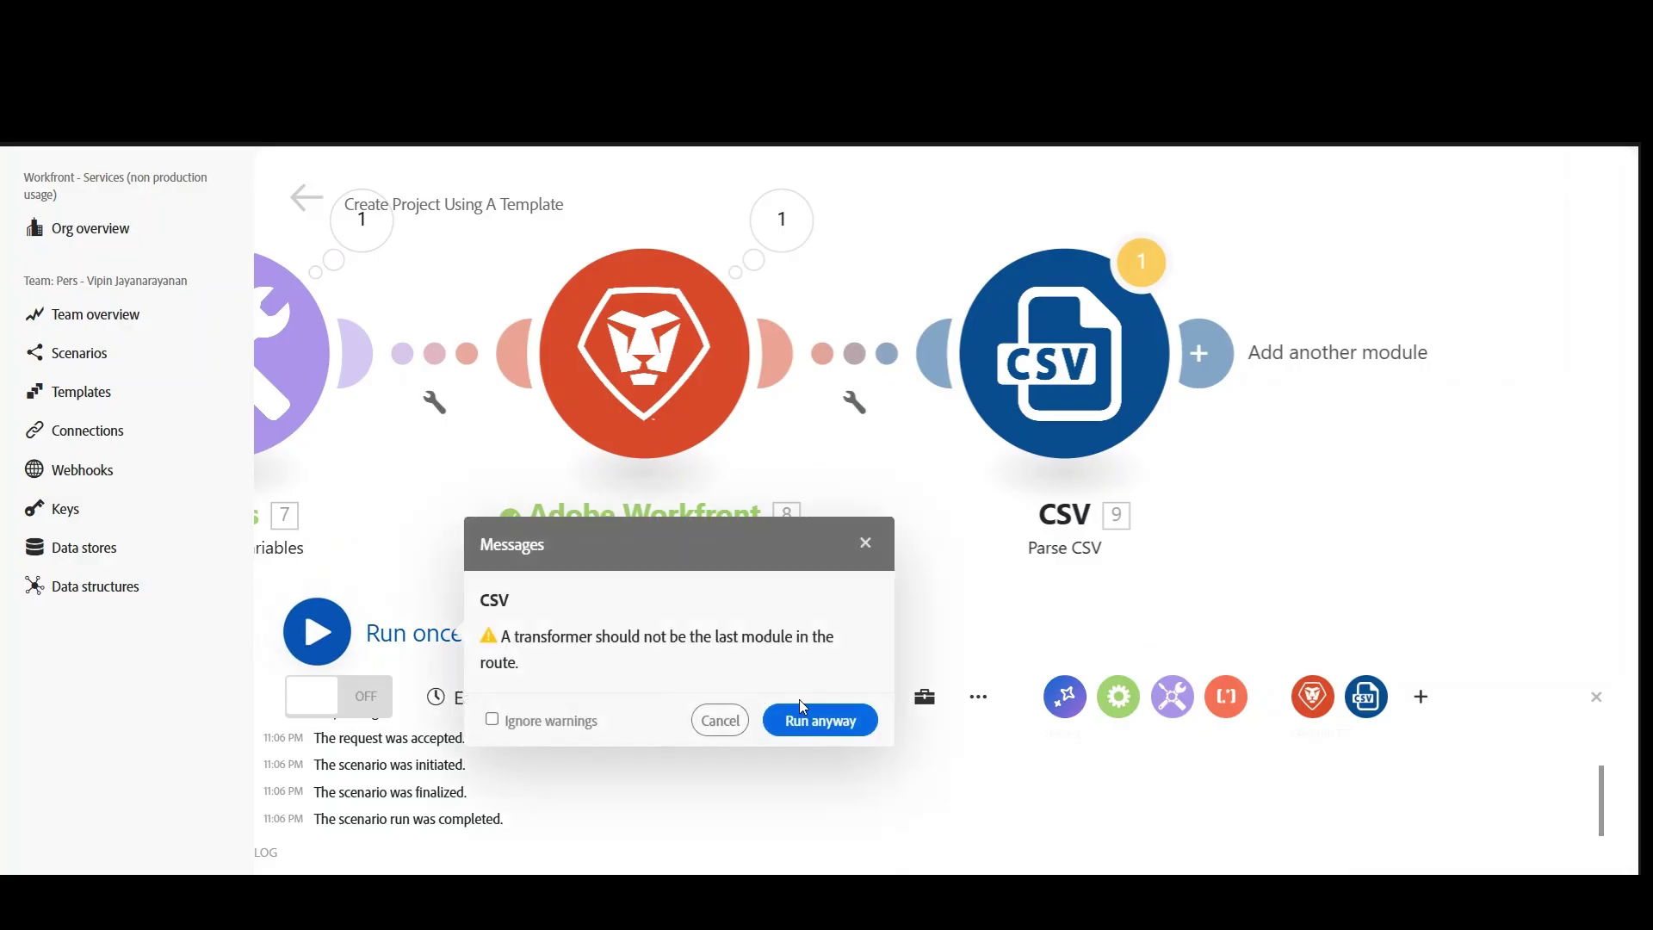
pyautogui.click(835, 730)
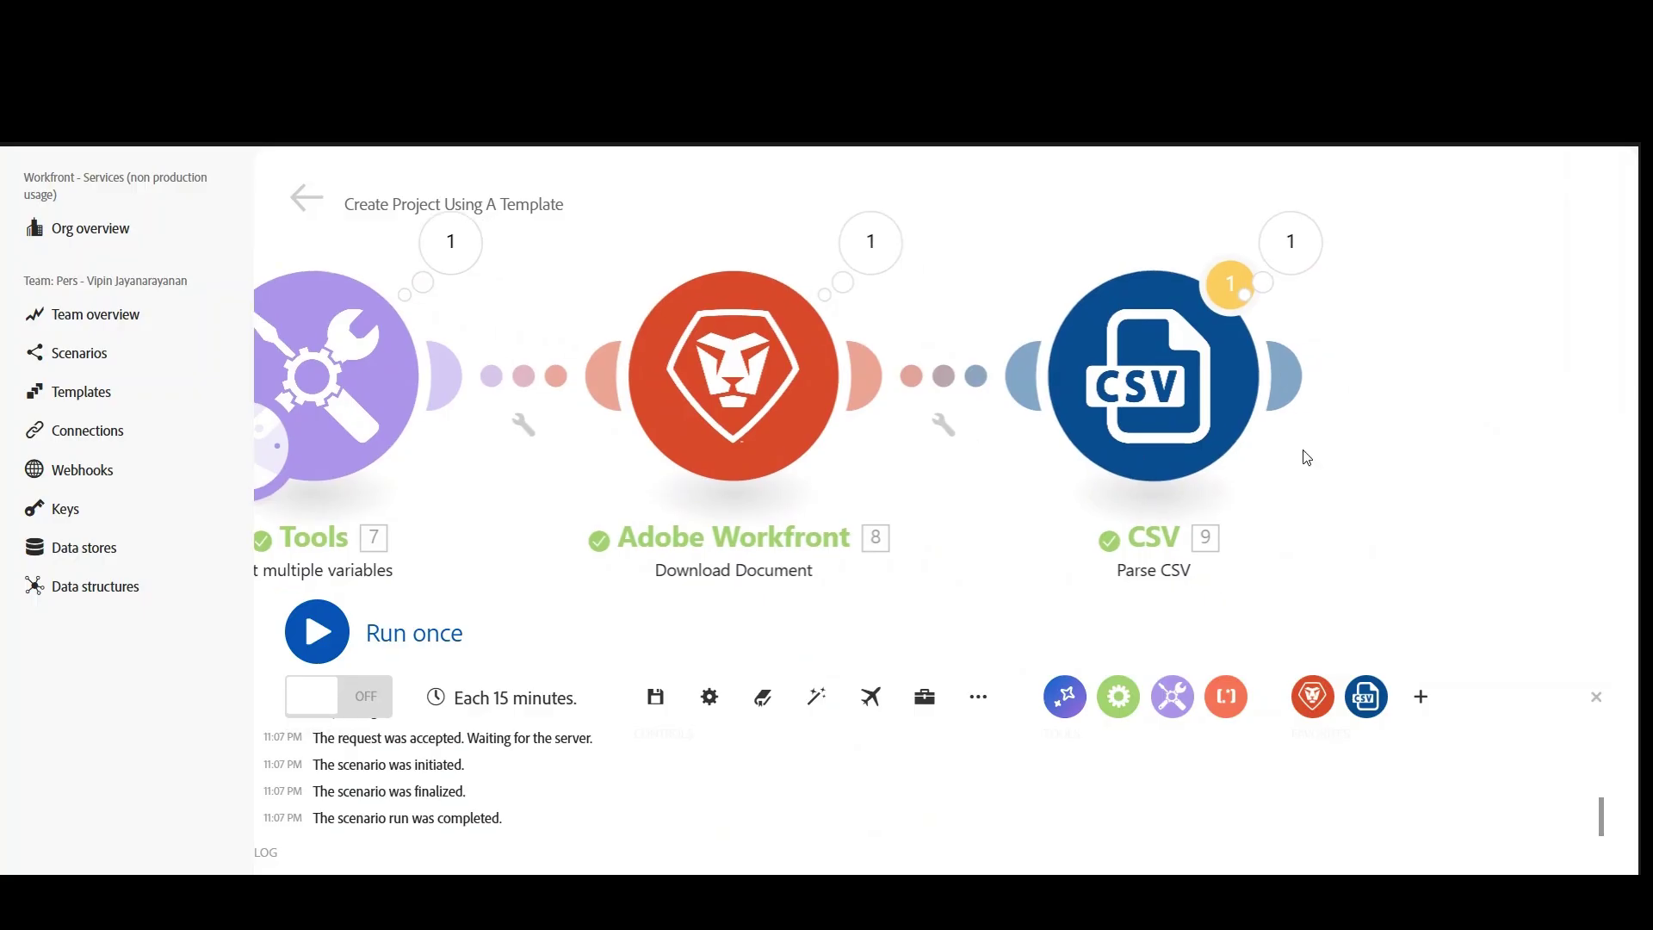
# Examine the Parse CSV module's input and its output bundles, collapsing and expanding each one, and close the results.
pyautogui.click(1271, 257)
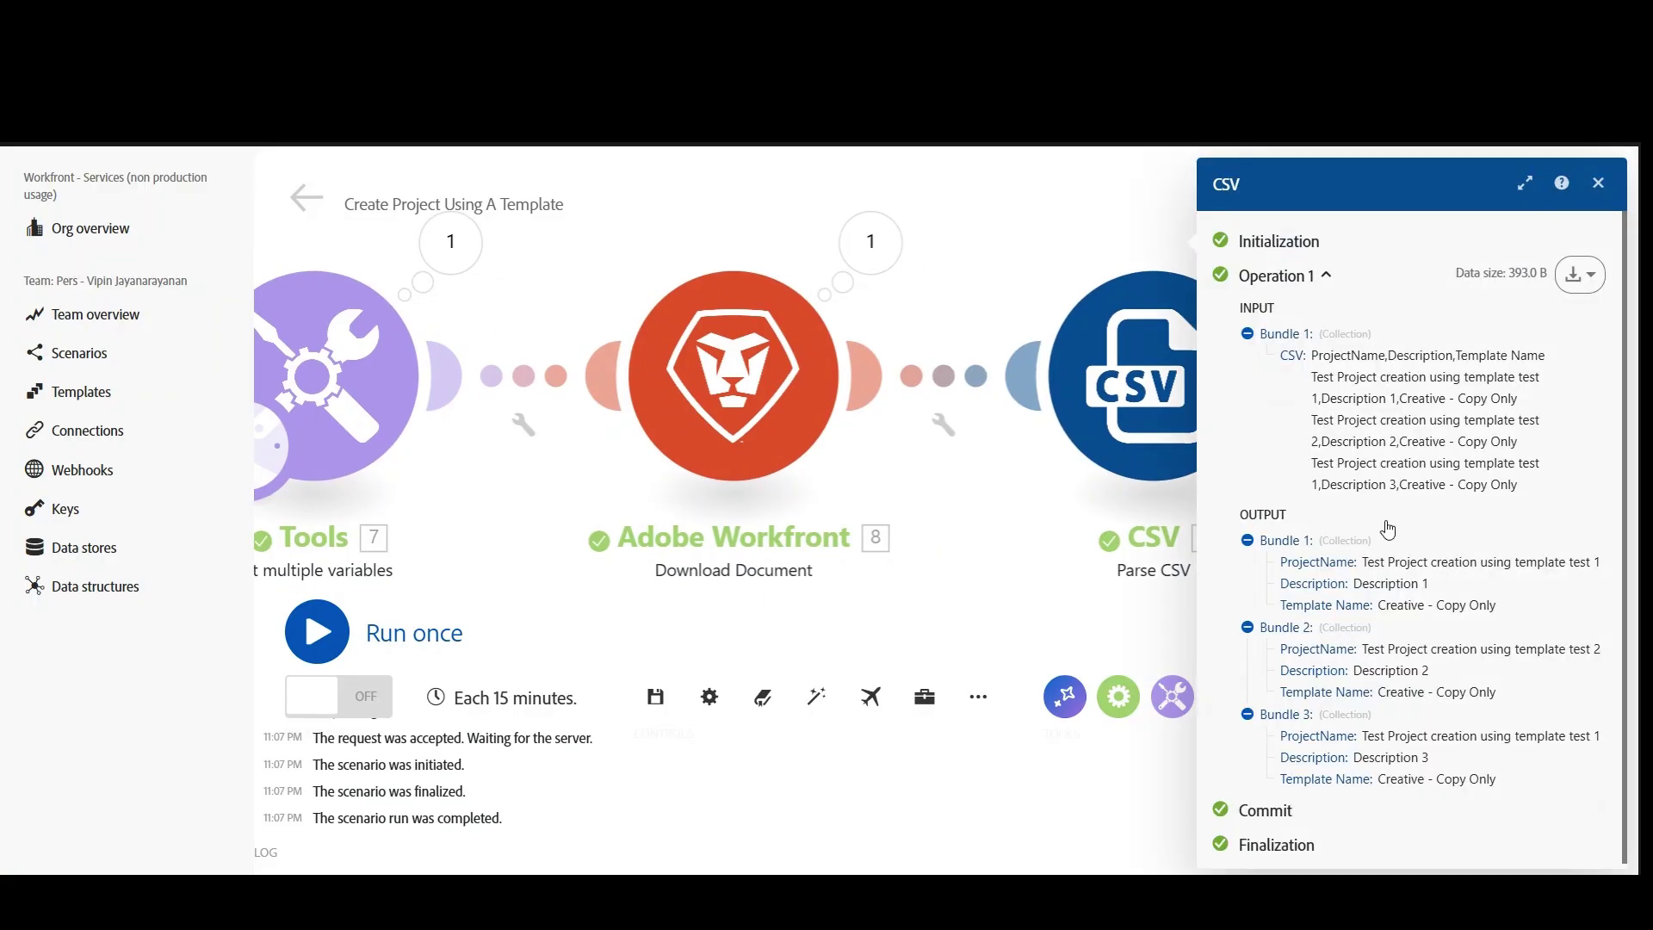
pyautogui.scroll(-1, 1347, 645)
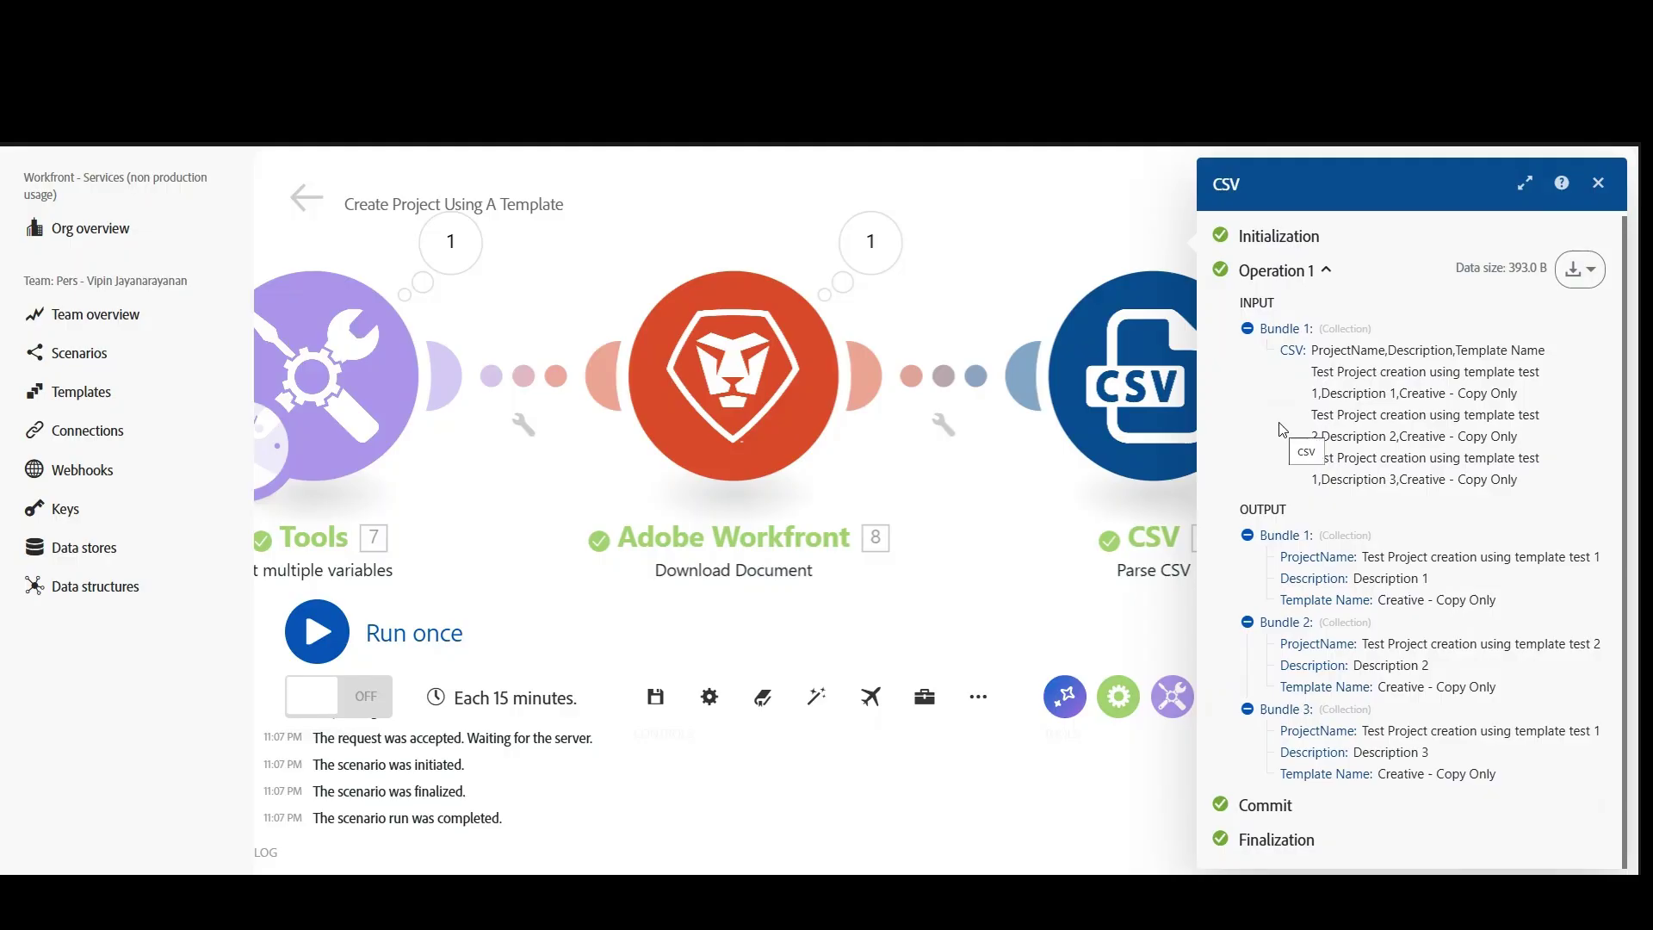
pyautogui.click(1249, 535)
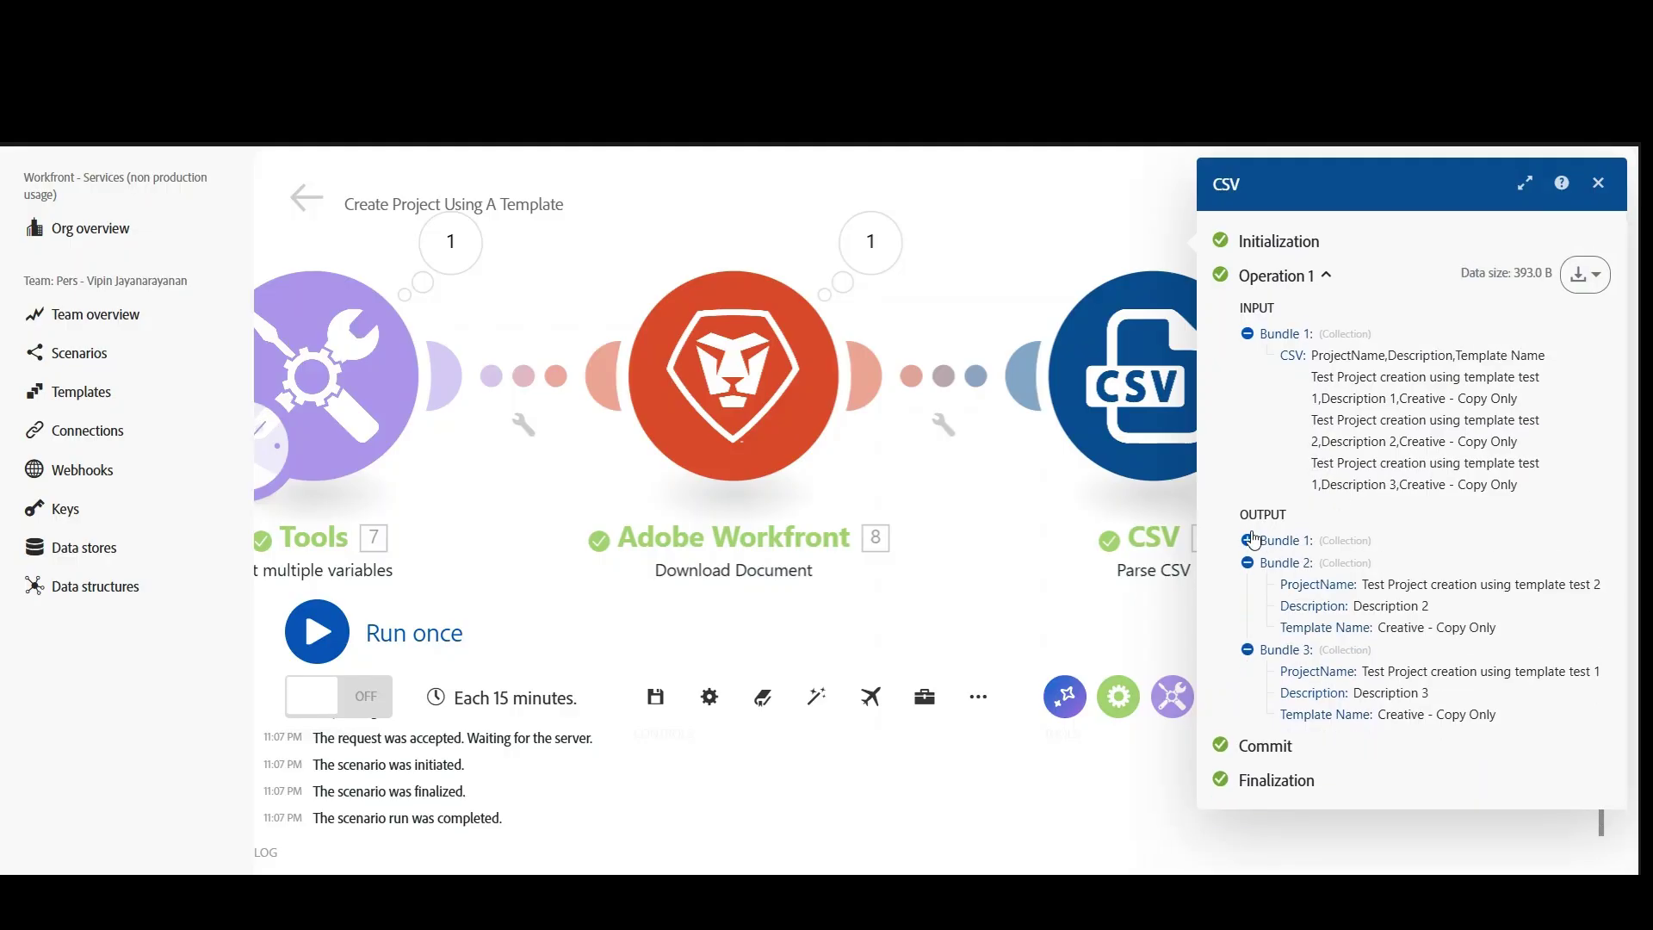
pyautogui.click(1246, 564)
pyautogui.click(1246, 587)
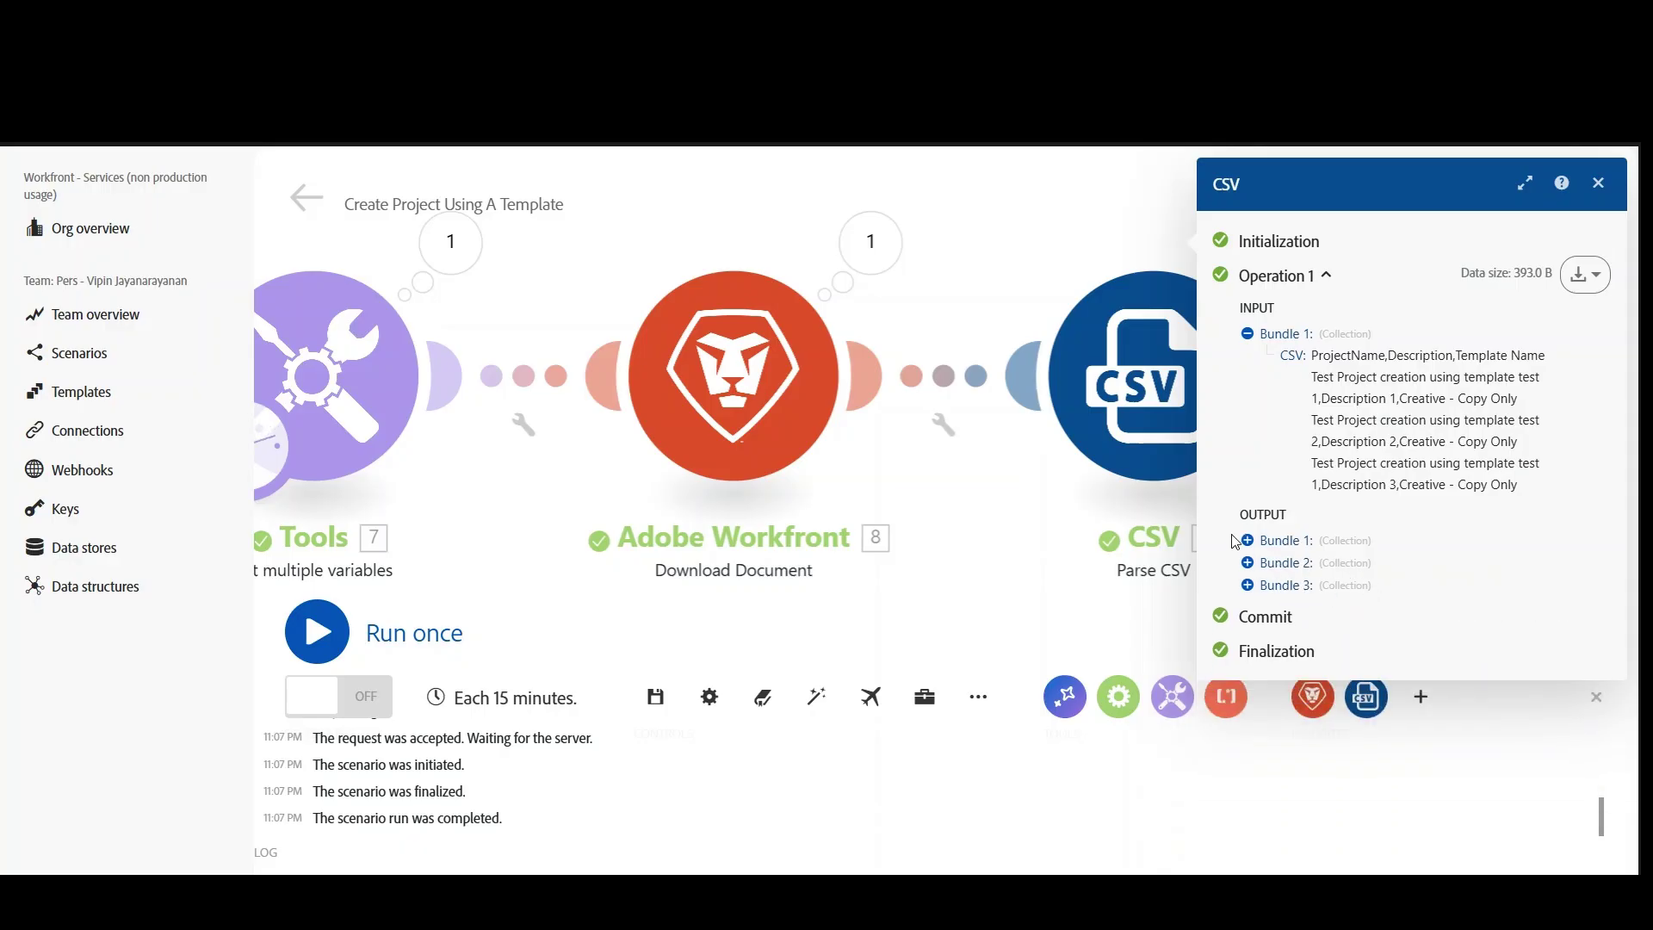
pyautogui.click(1253, 544)
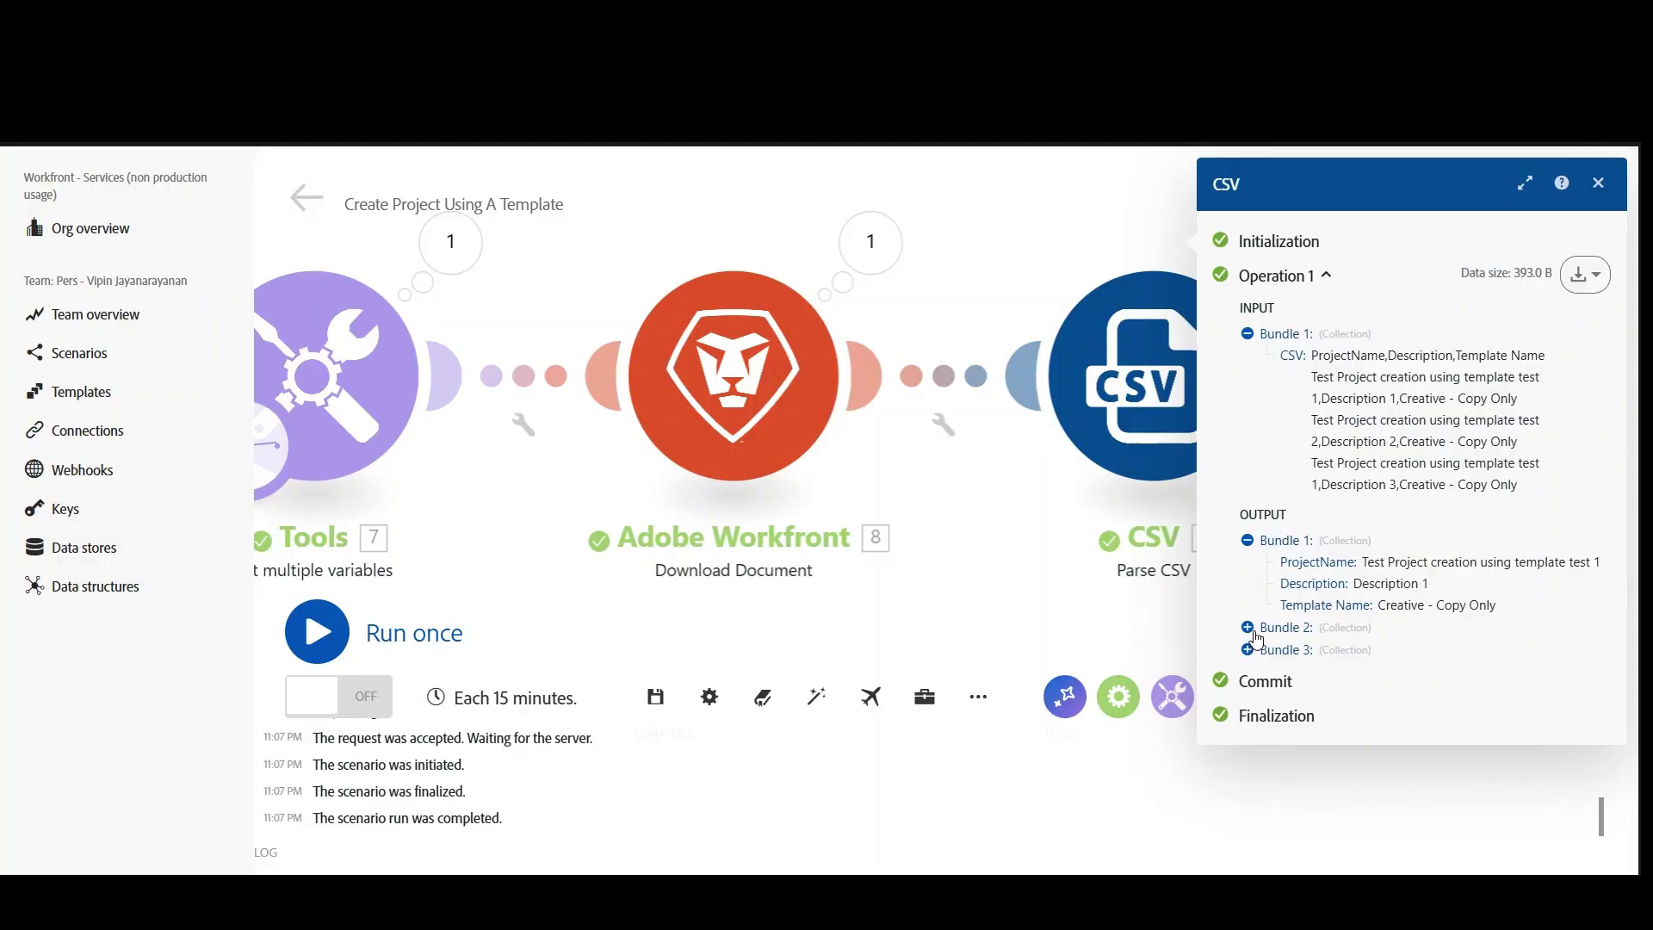
pyautogui.click(1247, 628)
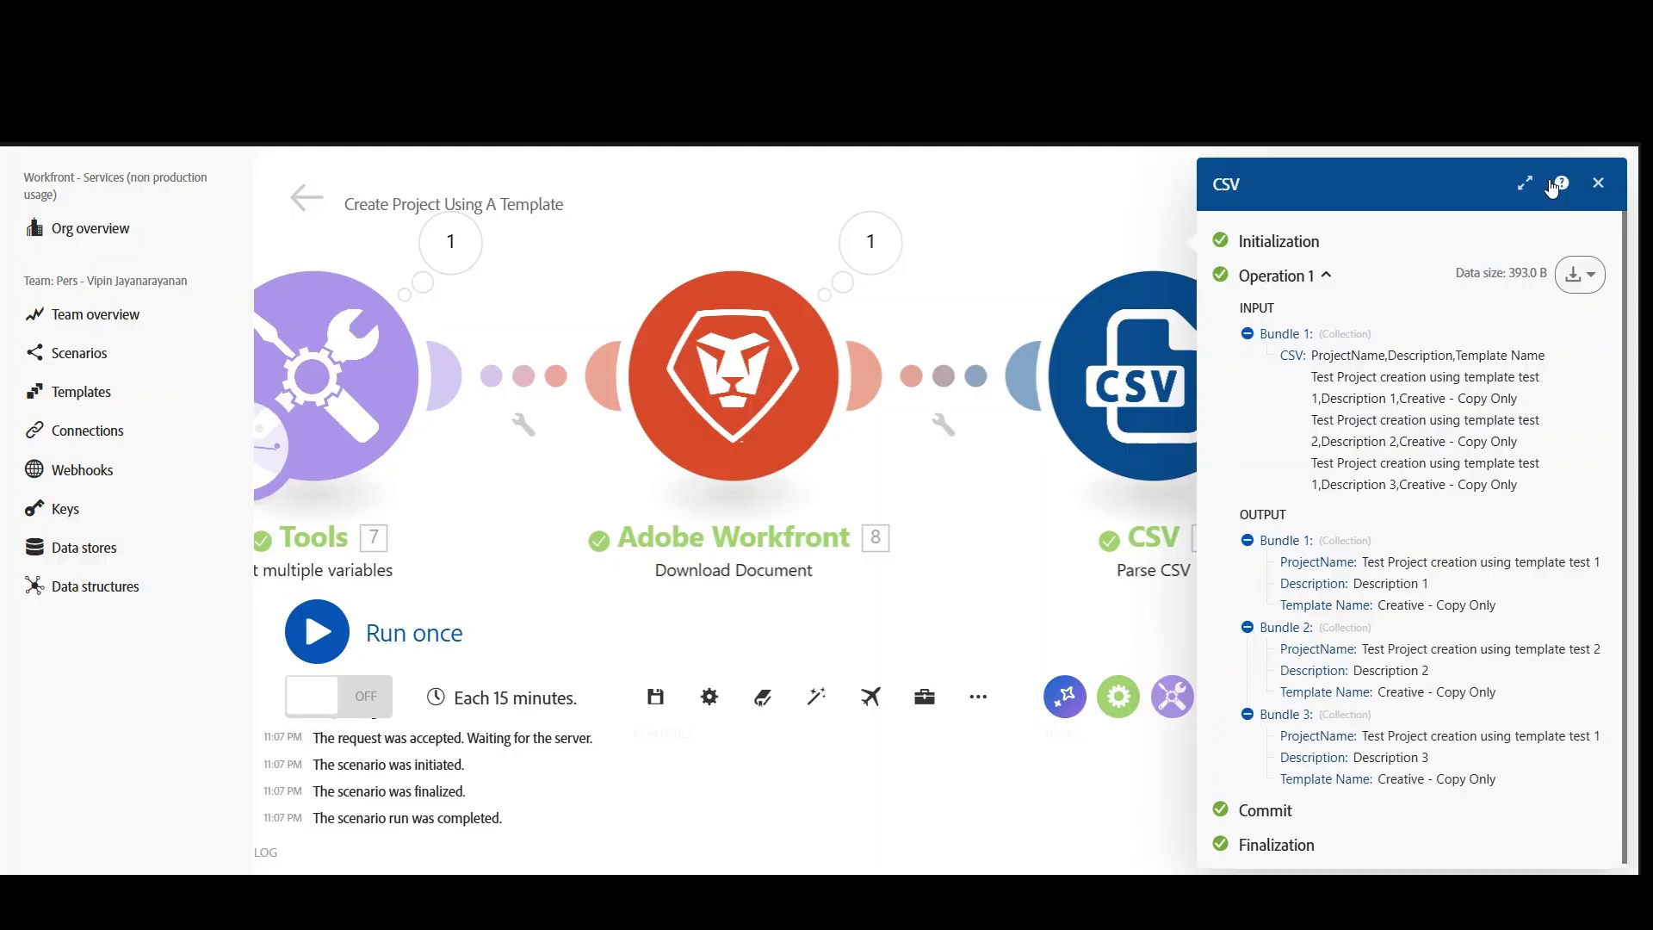
pyautogui.click(1598, 183)
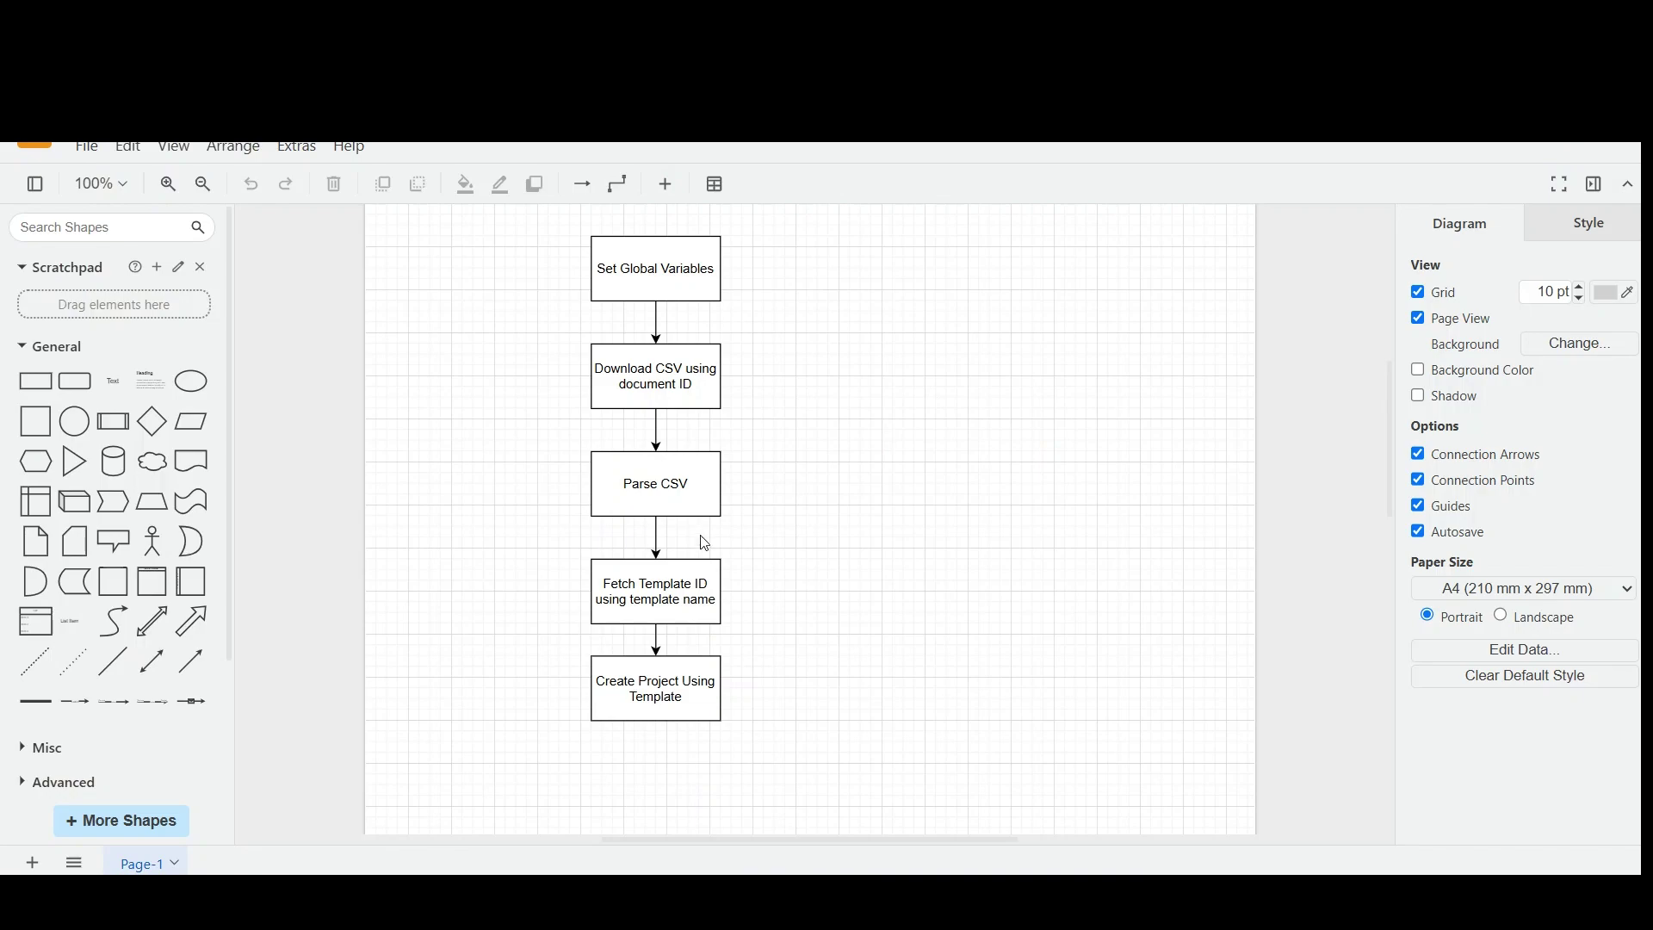
# Check the Fetch Template ID stage in the flowchart and the Template Name column in the CSV file, and return to the scenario.
pyautogui.click(672, 610)
pyautogui.click(825, 593)
pyautogui.hotkey('alt', 'Tab')
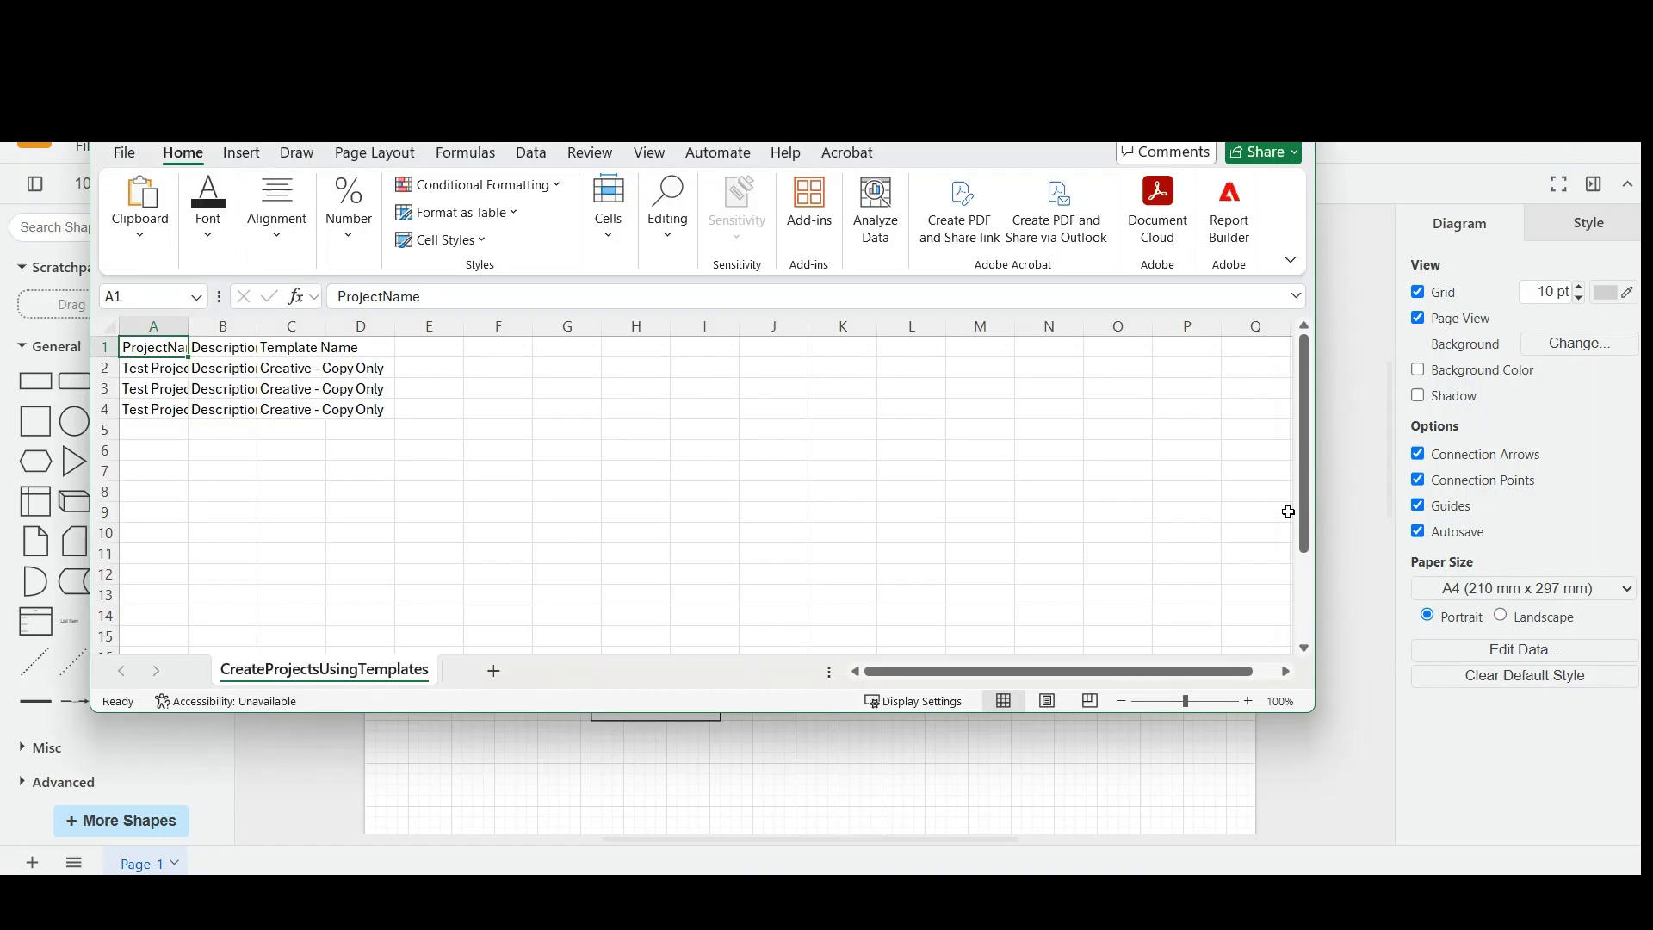
pyautogui.click(1345, 337)
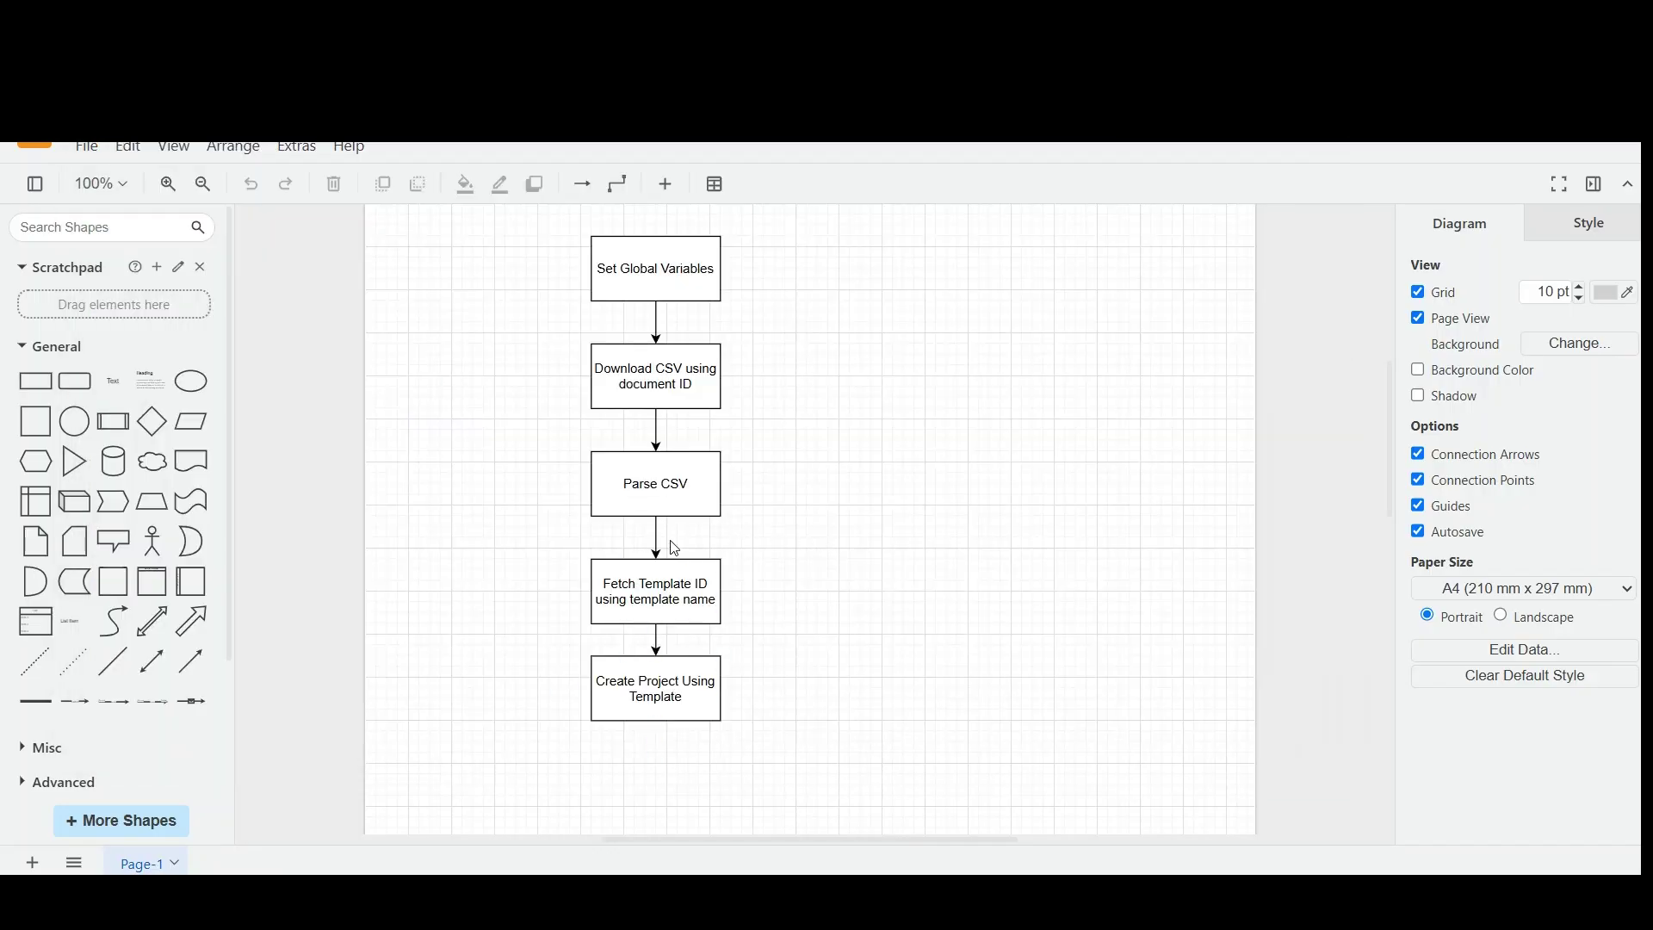
pyautogui.click(688, 236)
pyautogui.hotkey('alt', 'Tab')
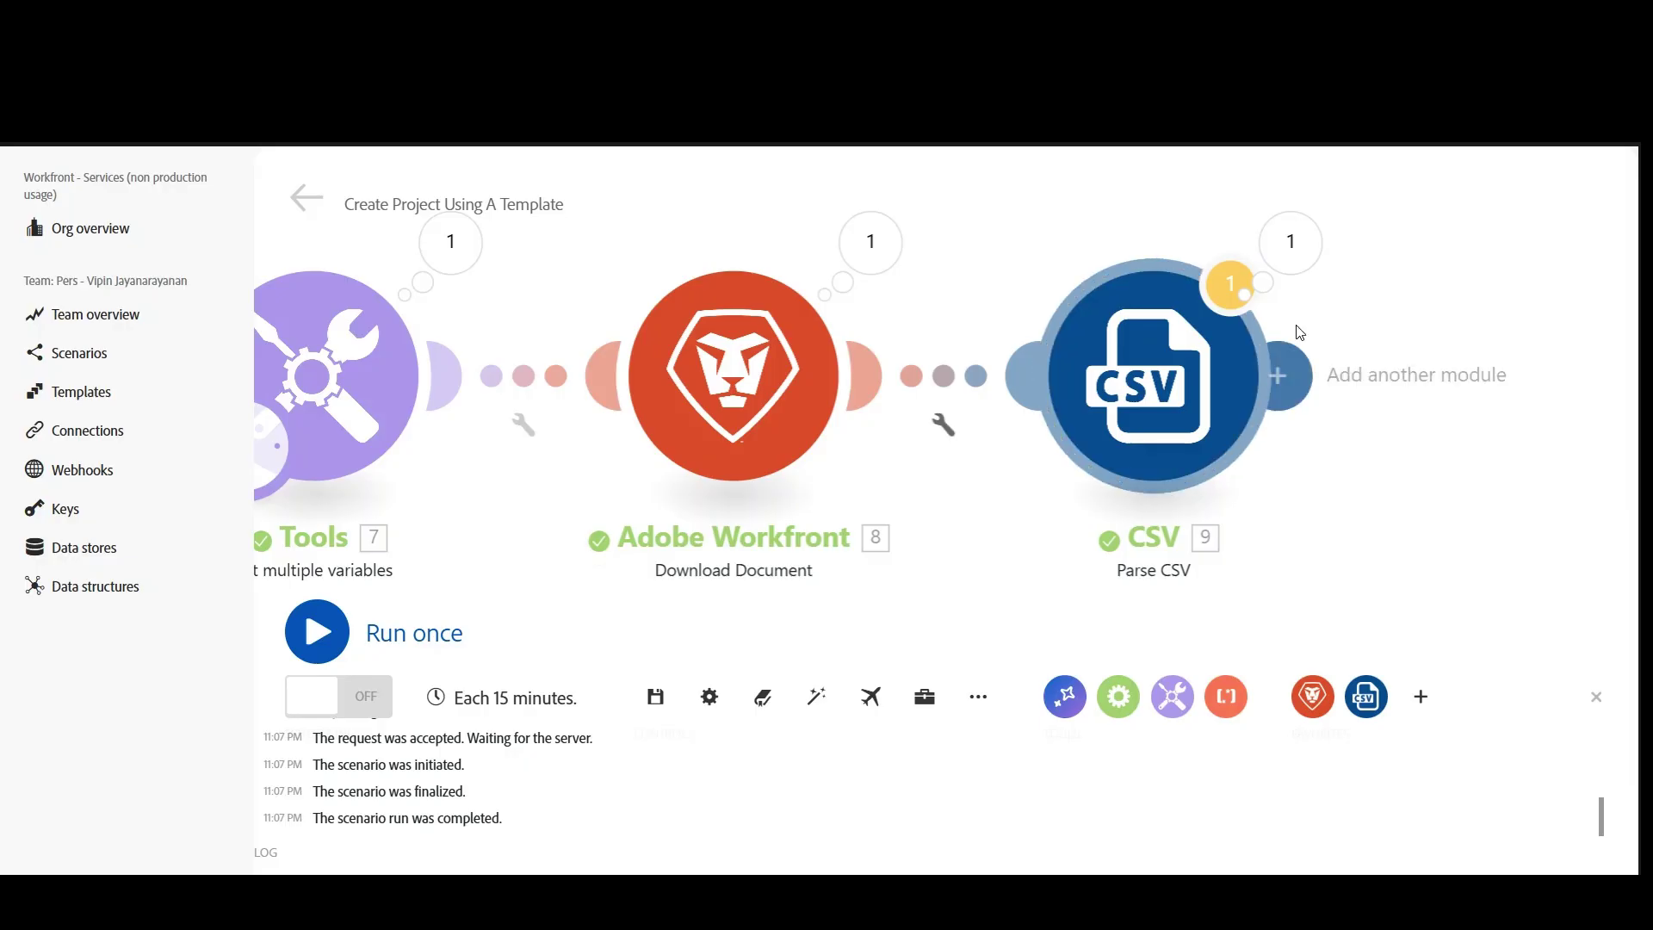
# Add an Adobe Workfront Custom API Call module after the Parse CSV module.
pyautogui.click(1304, 381)
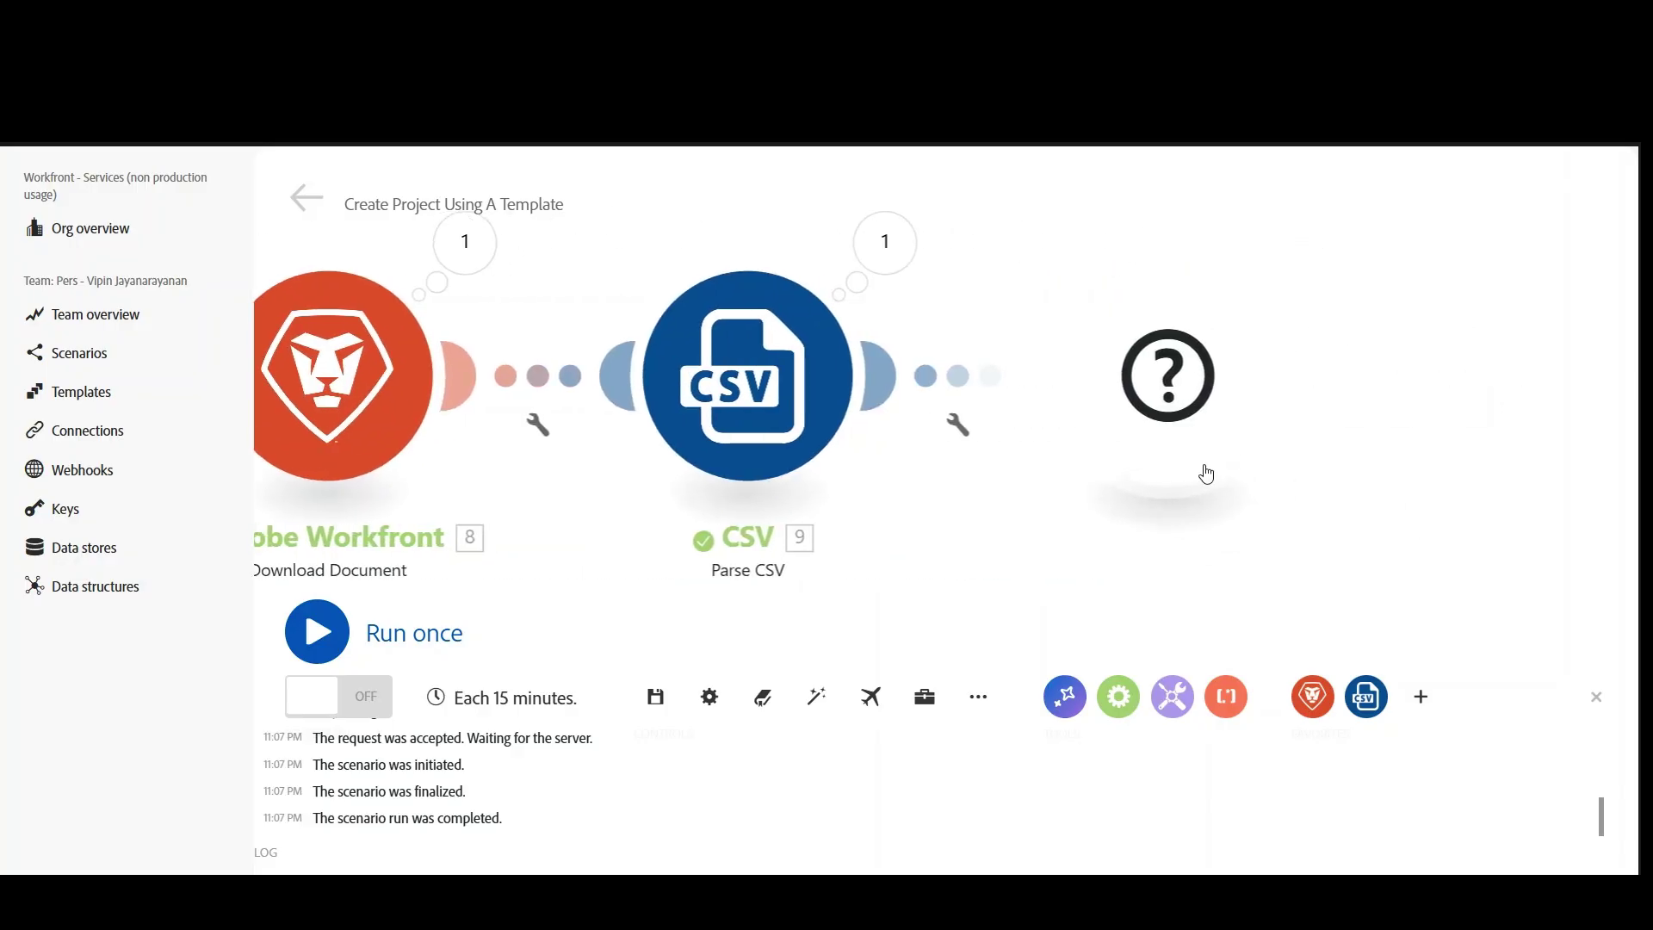
pyautogui.click(1315, 297)
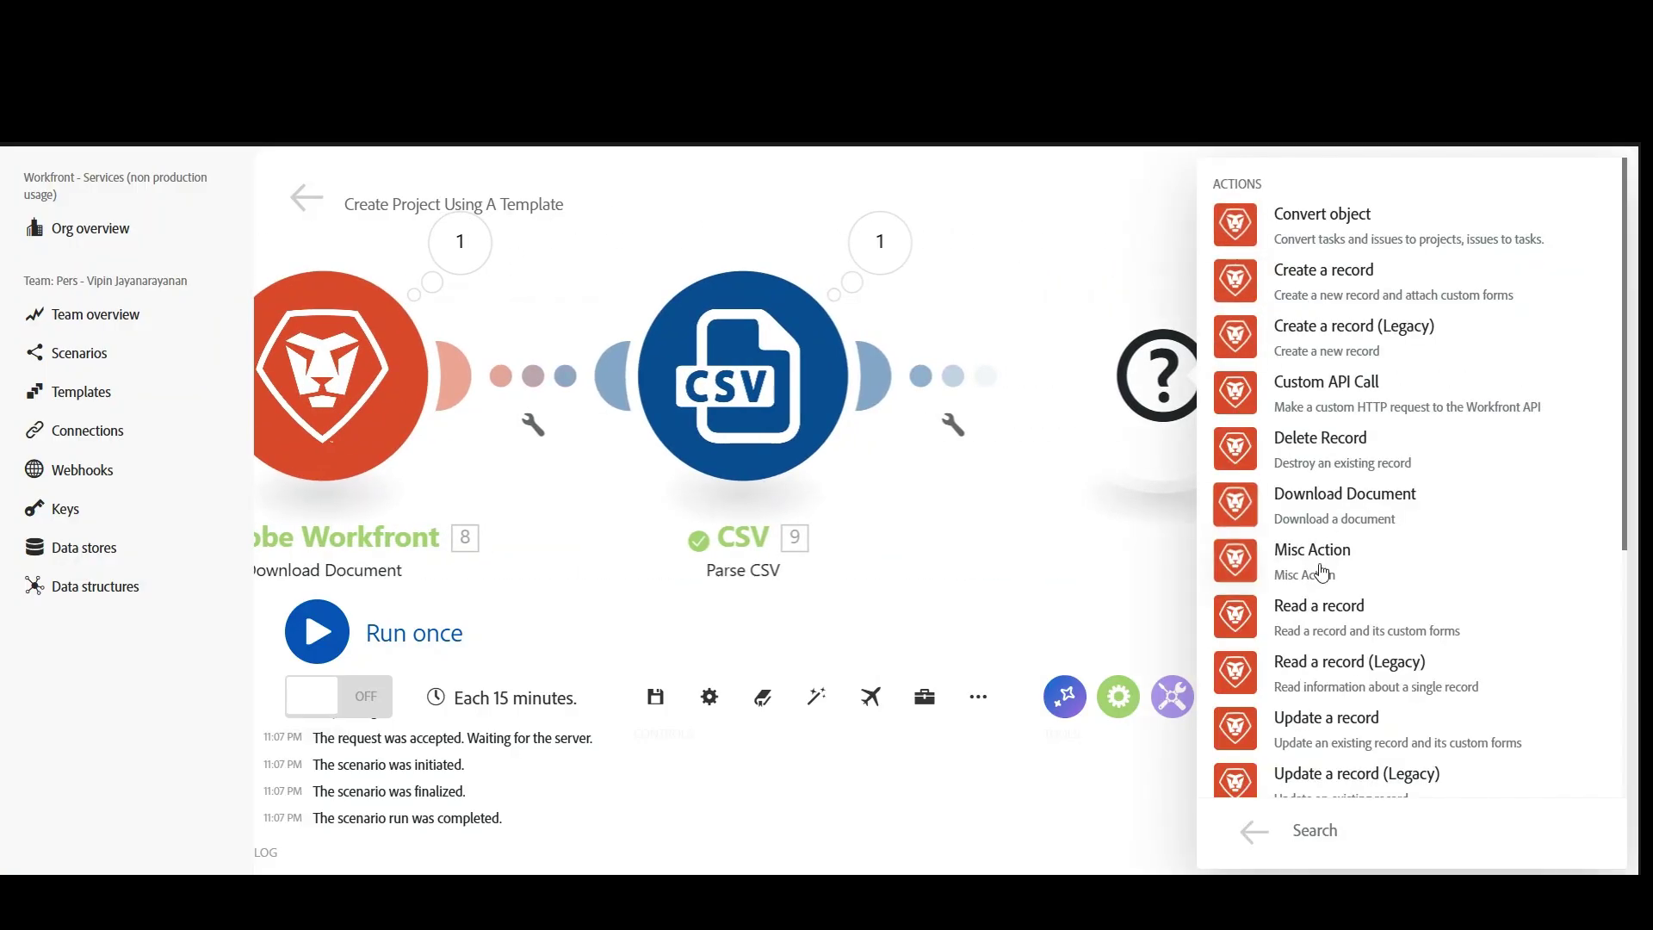
pyautogui.click(1255, 440)
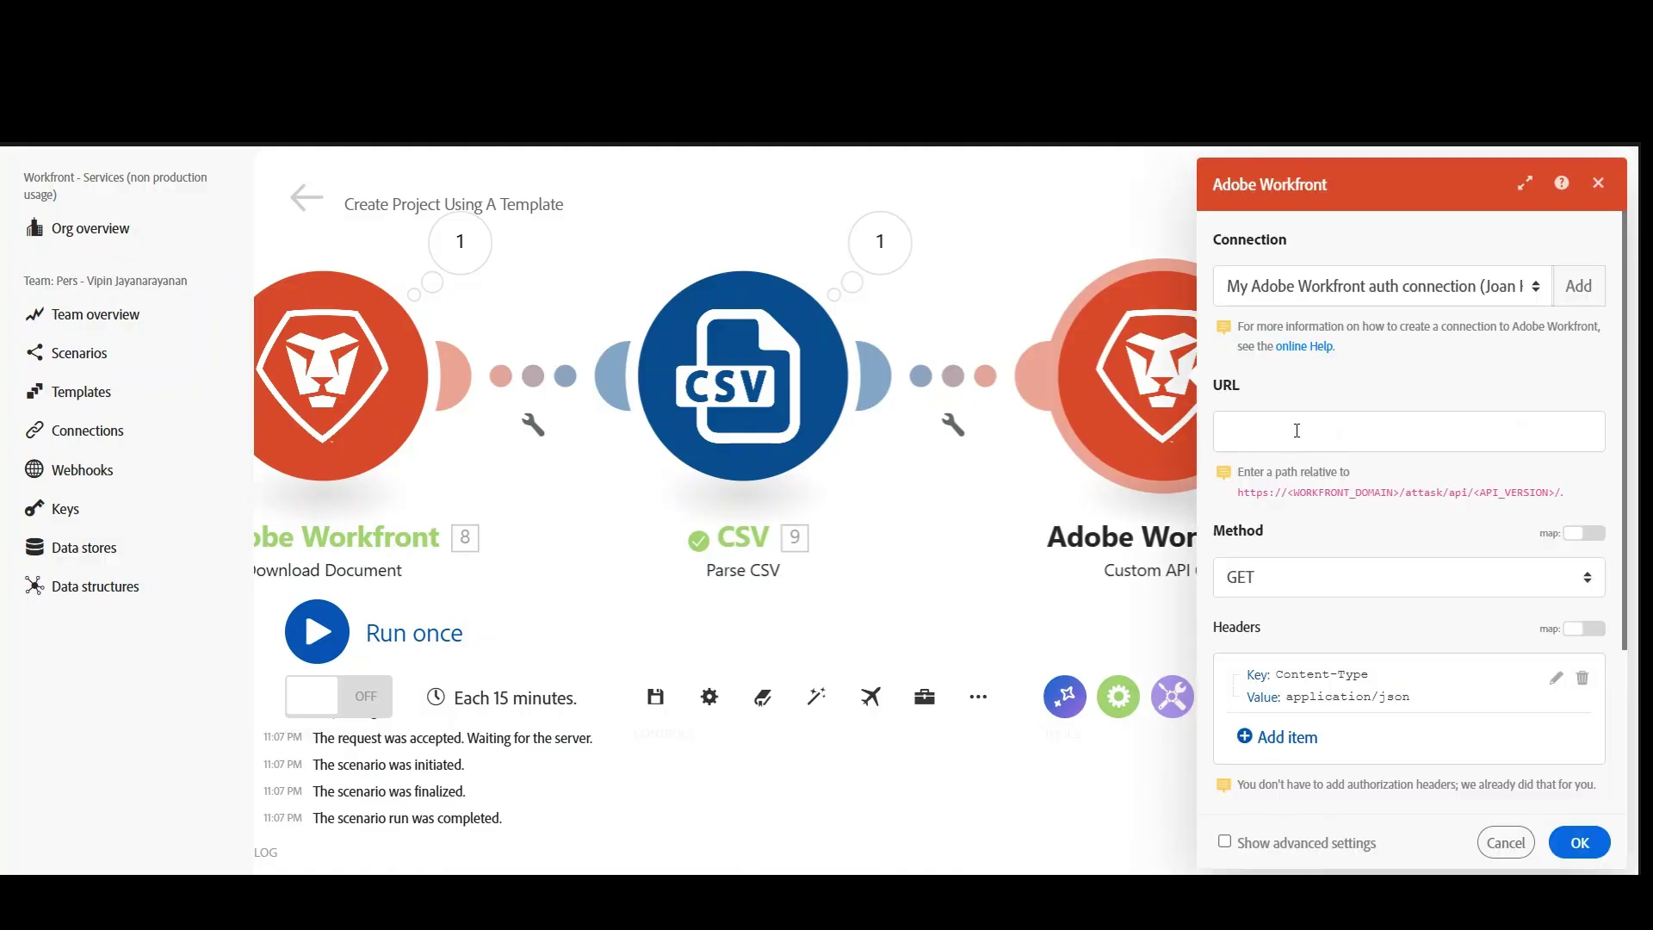
# Set the Custom API Call URL to TMPL/search?name= followed by the Parse CSV Template Name and &fields=ID, and save the scenario.
pyautogui.click(1289, 433)
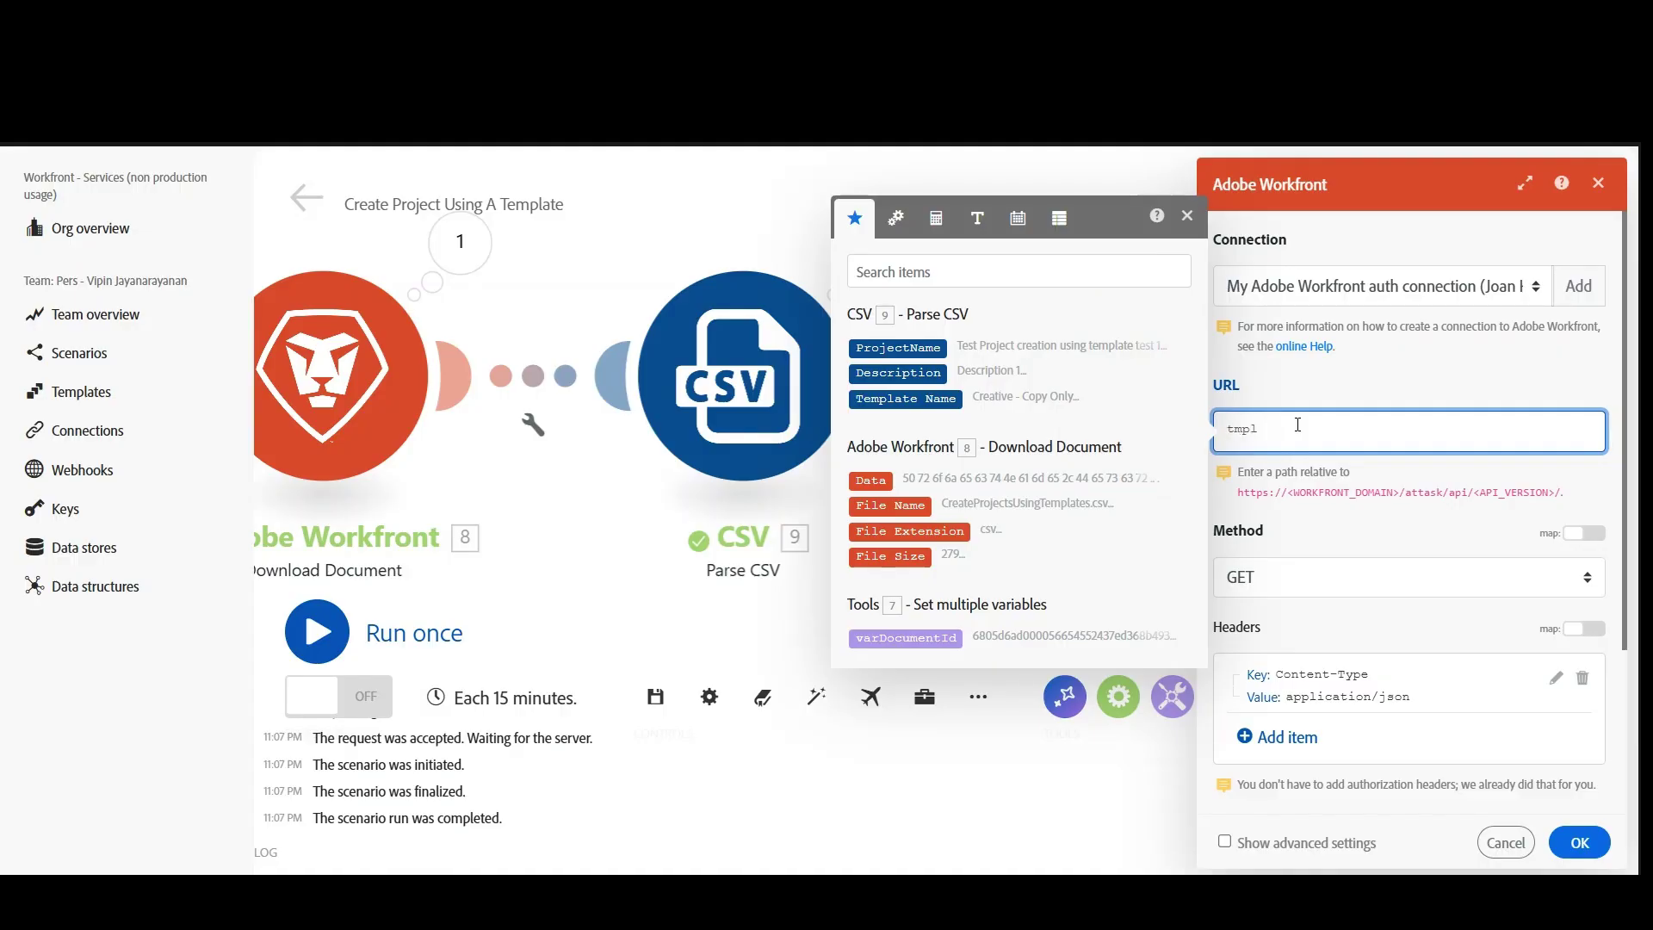
pyautogui.press('BackSpace')
pyautogui.press('BackSpace')
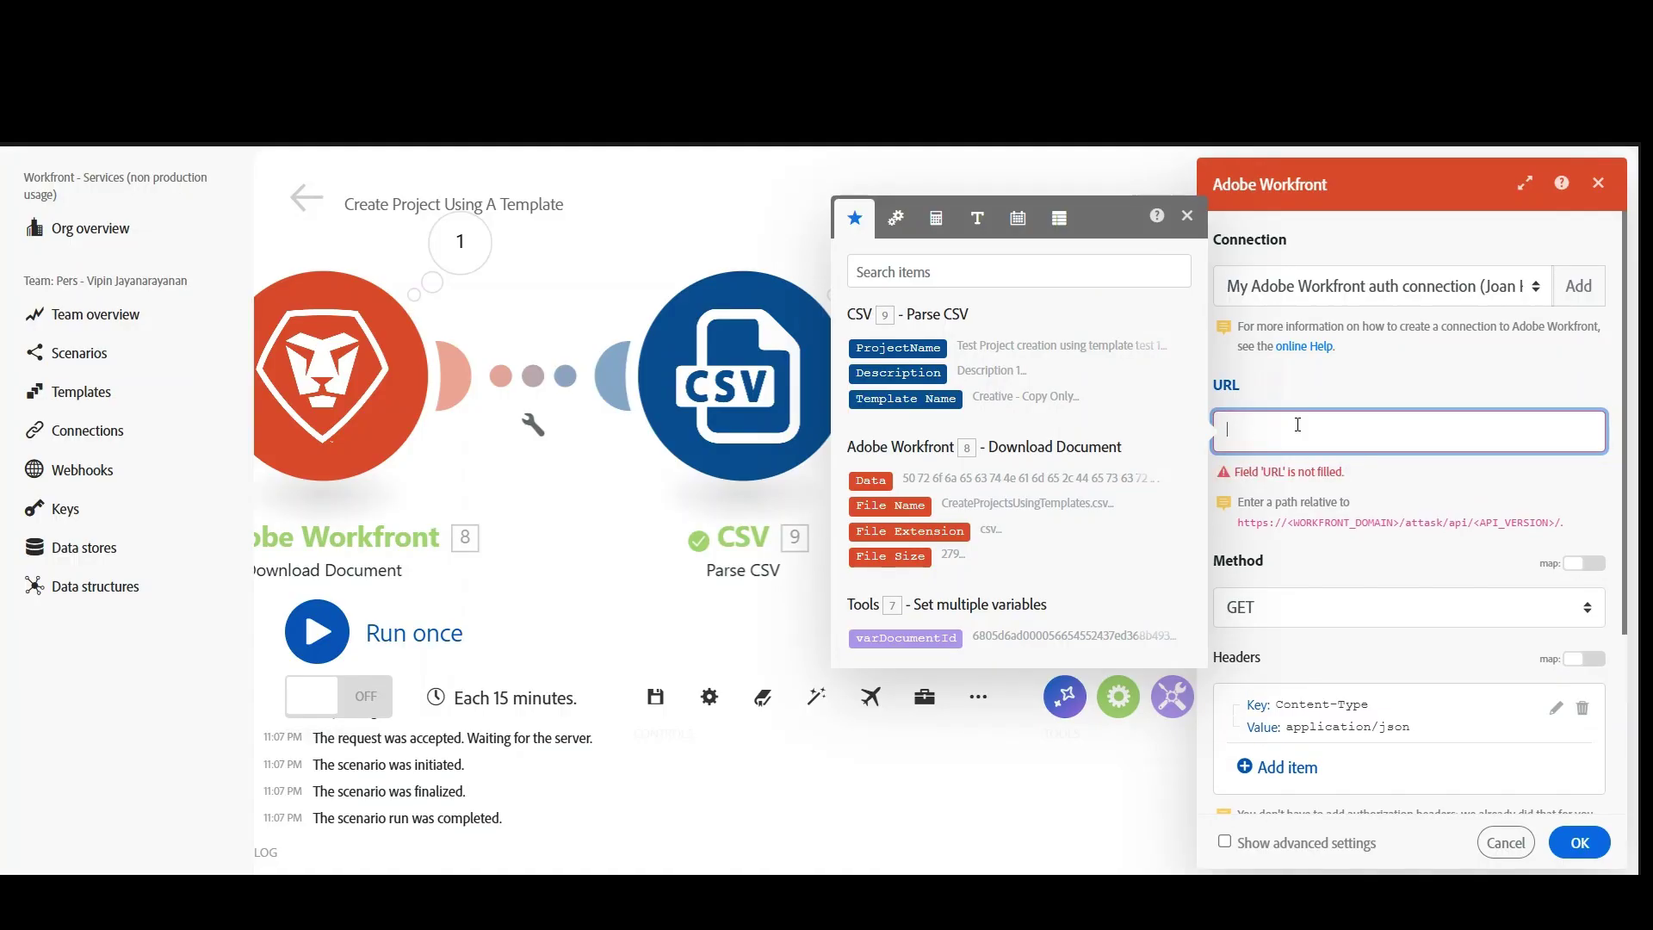
pyautogui.write('TM')
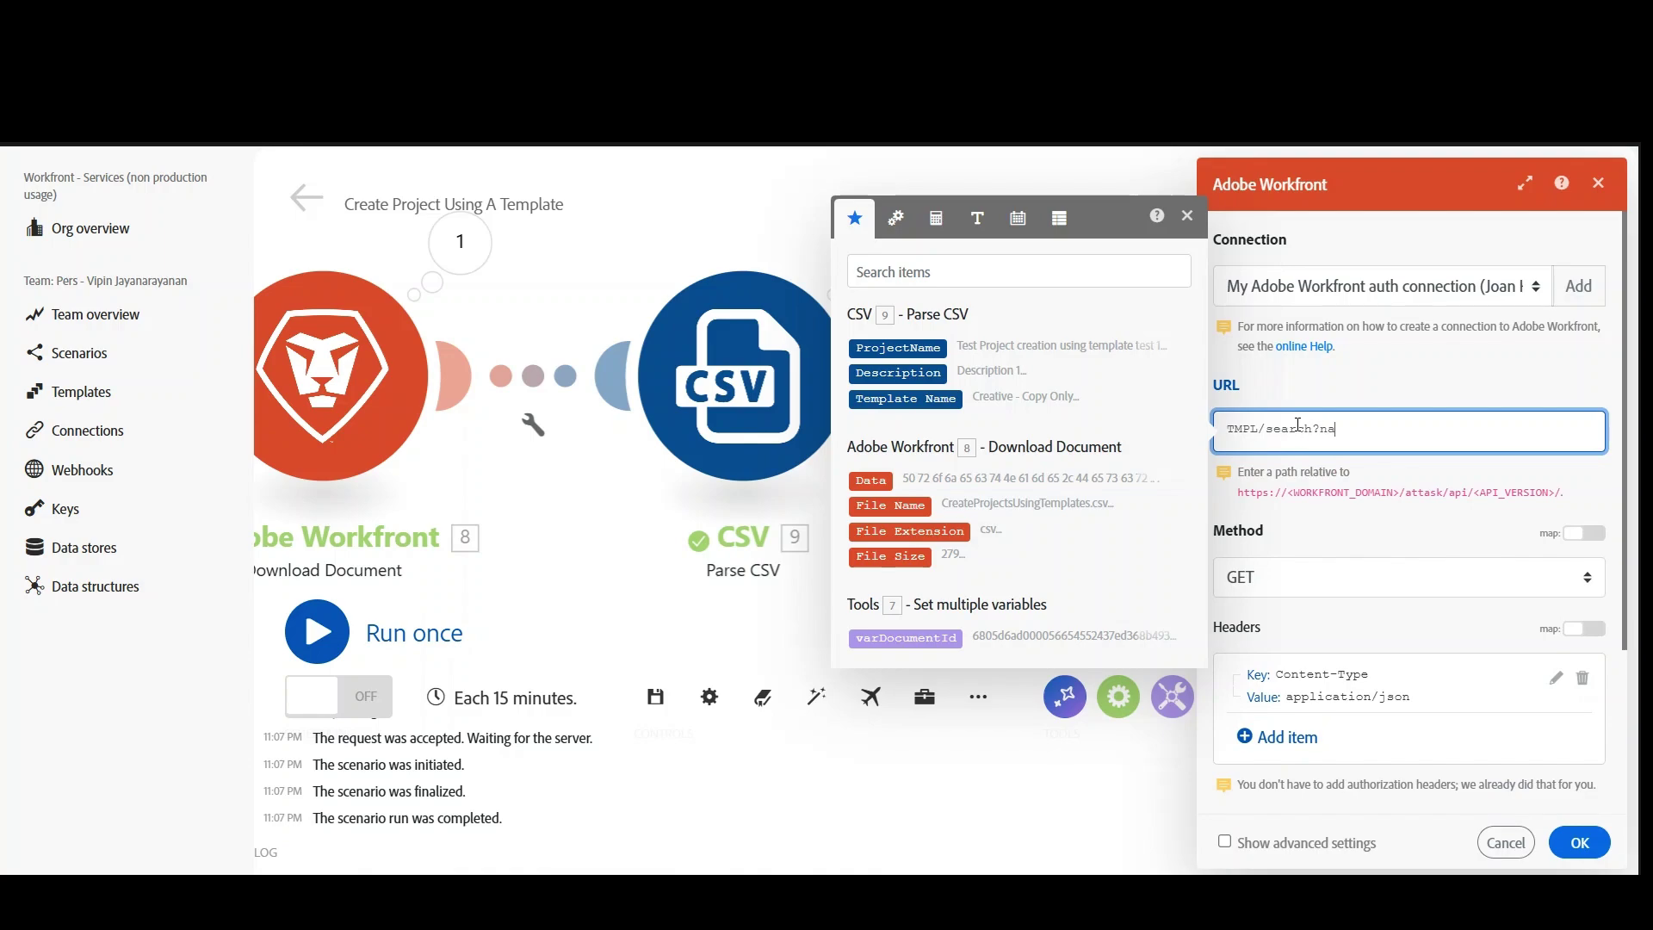
pyautogui.write('me=')
pyautogui.click(946, 398)
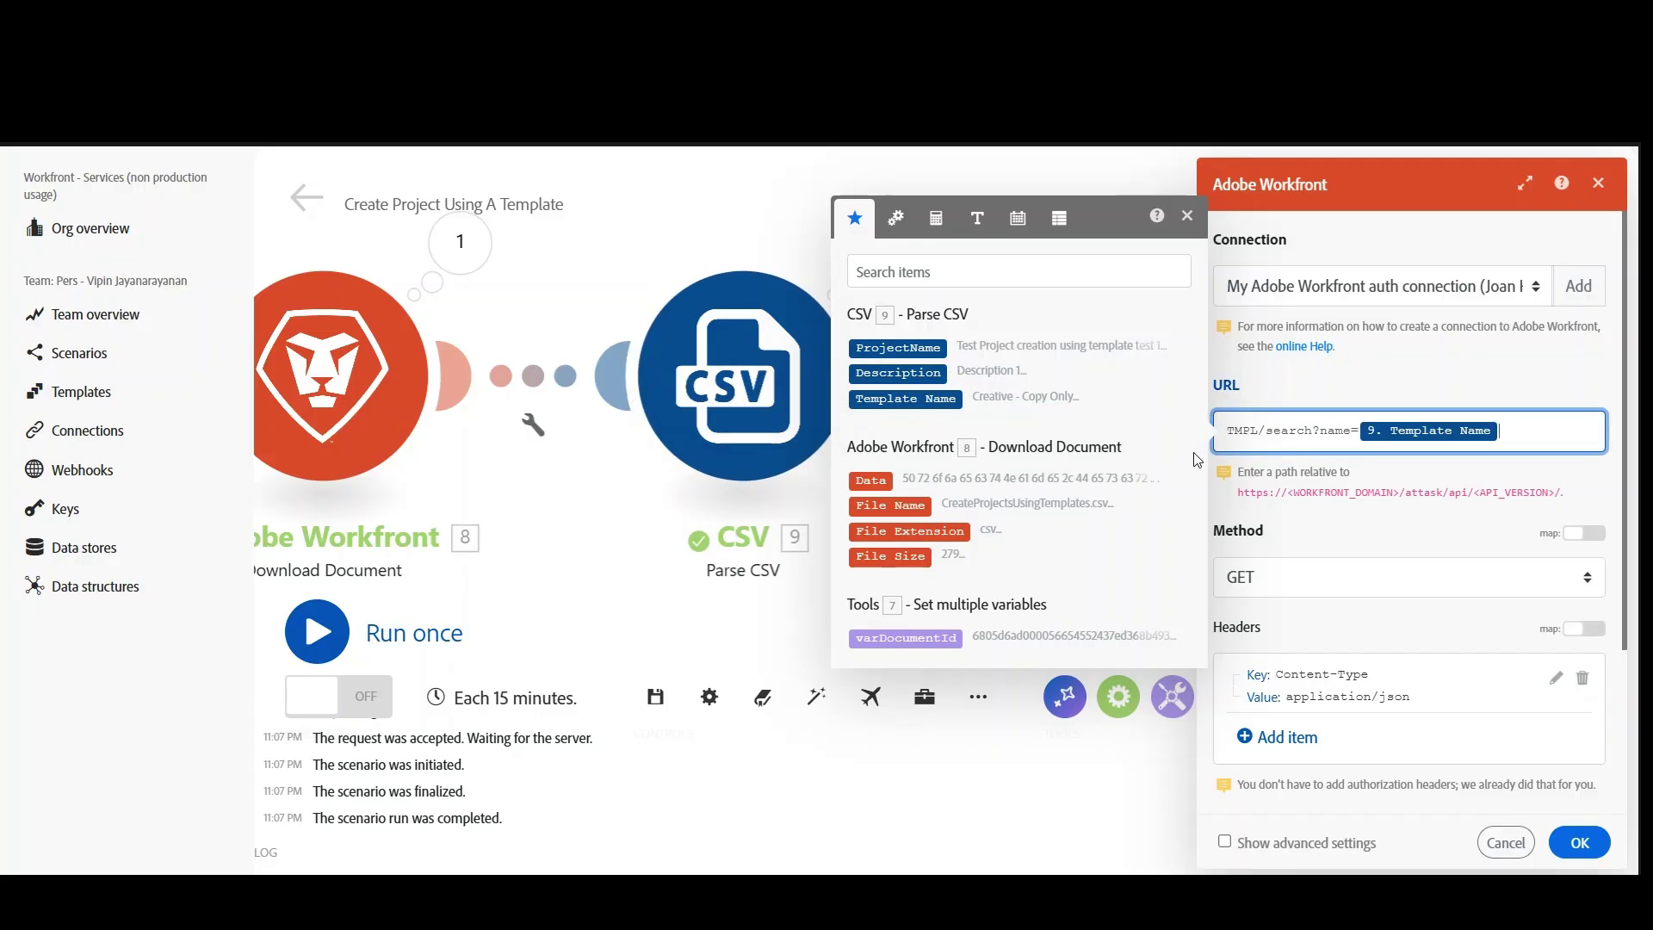
pyautogui.write('&fields=ID')
pyautogui.click(1187, 216)
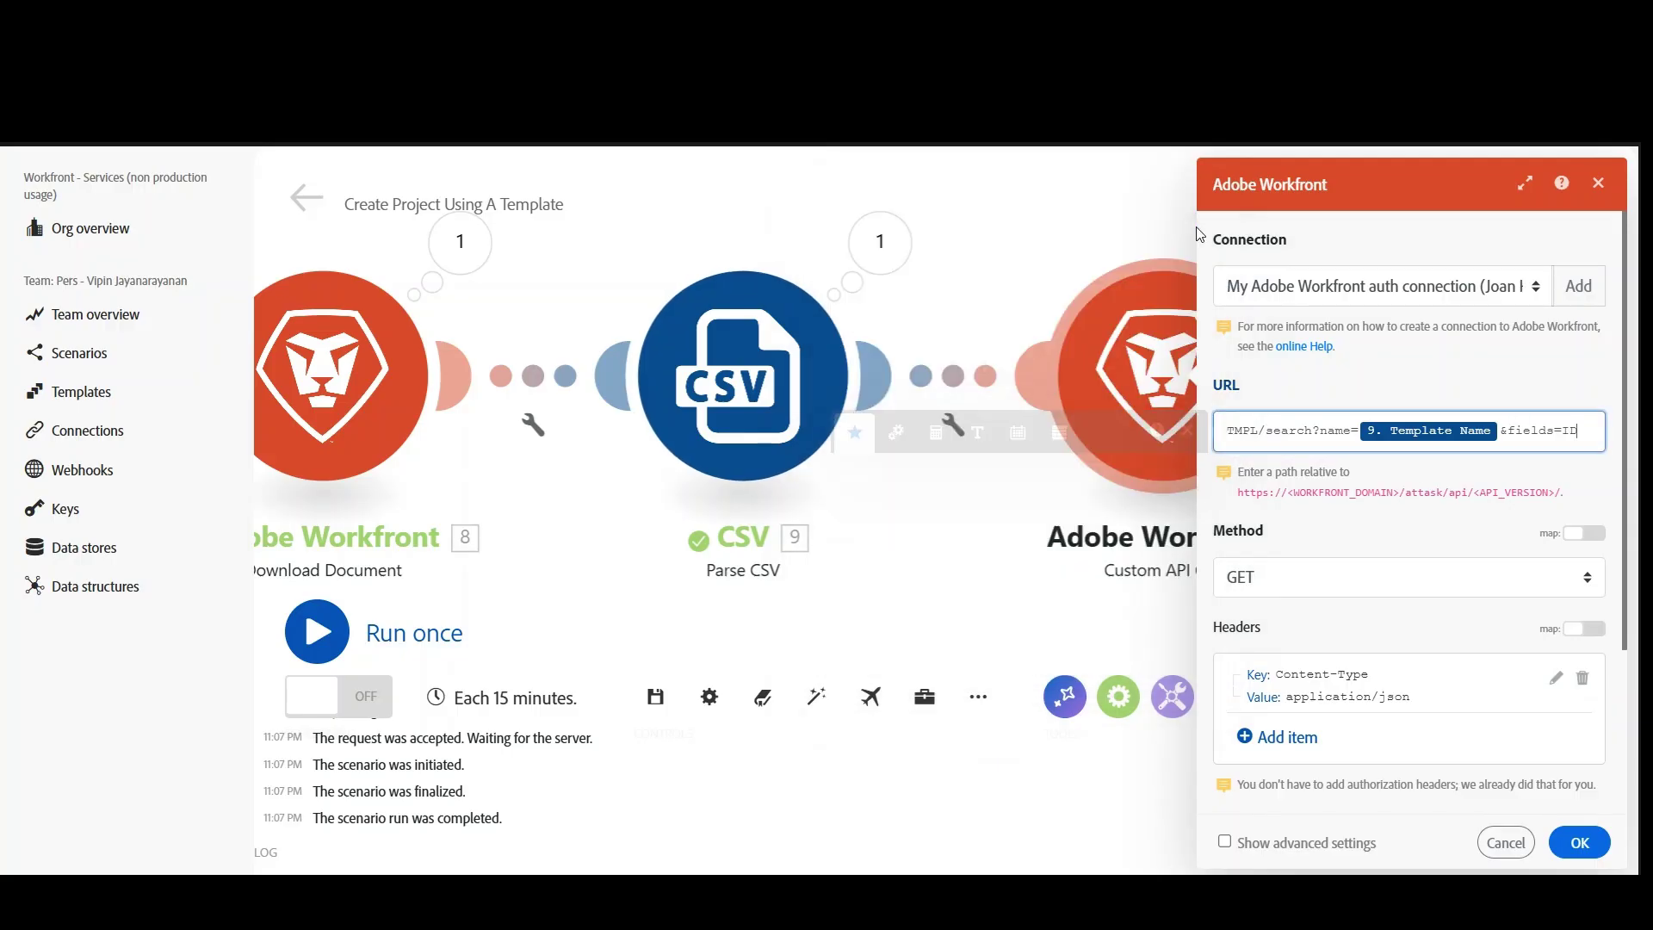
pyautogui.click(1579, 842)
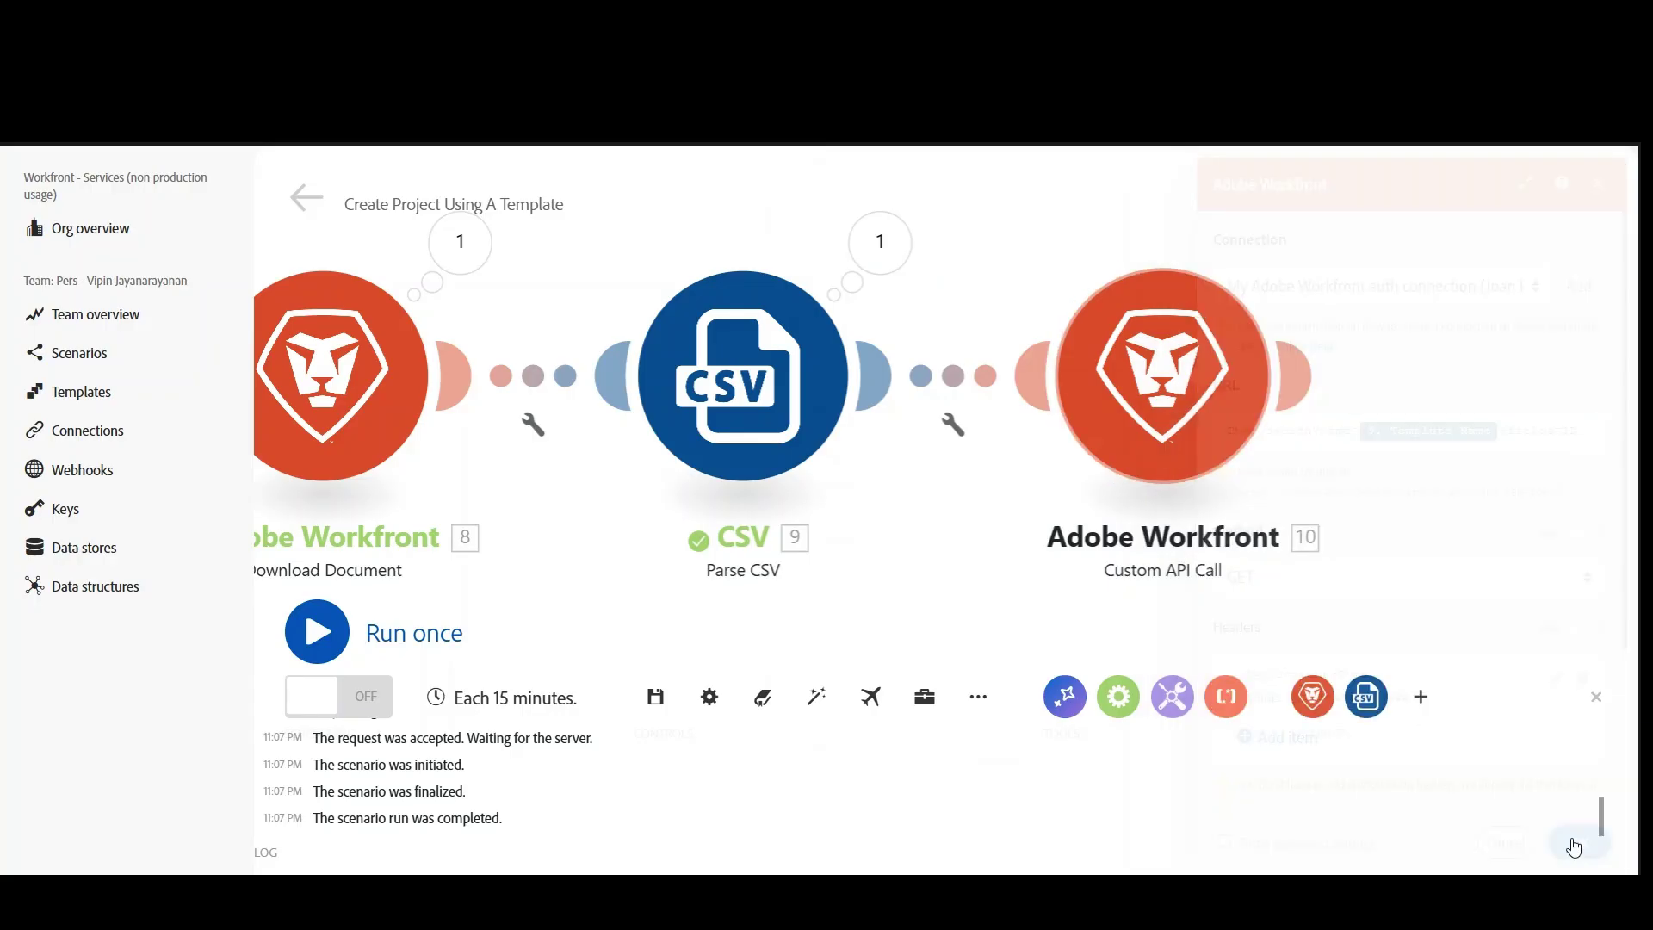
pyautogui.click(656, 697)
# Run the scenario once and inspect the template data returned in the response body of the Custom API Call's first operation.
pyautogui.click(317, 631)
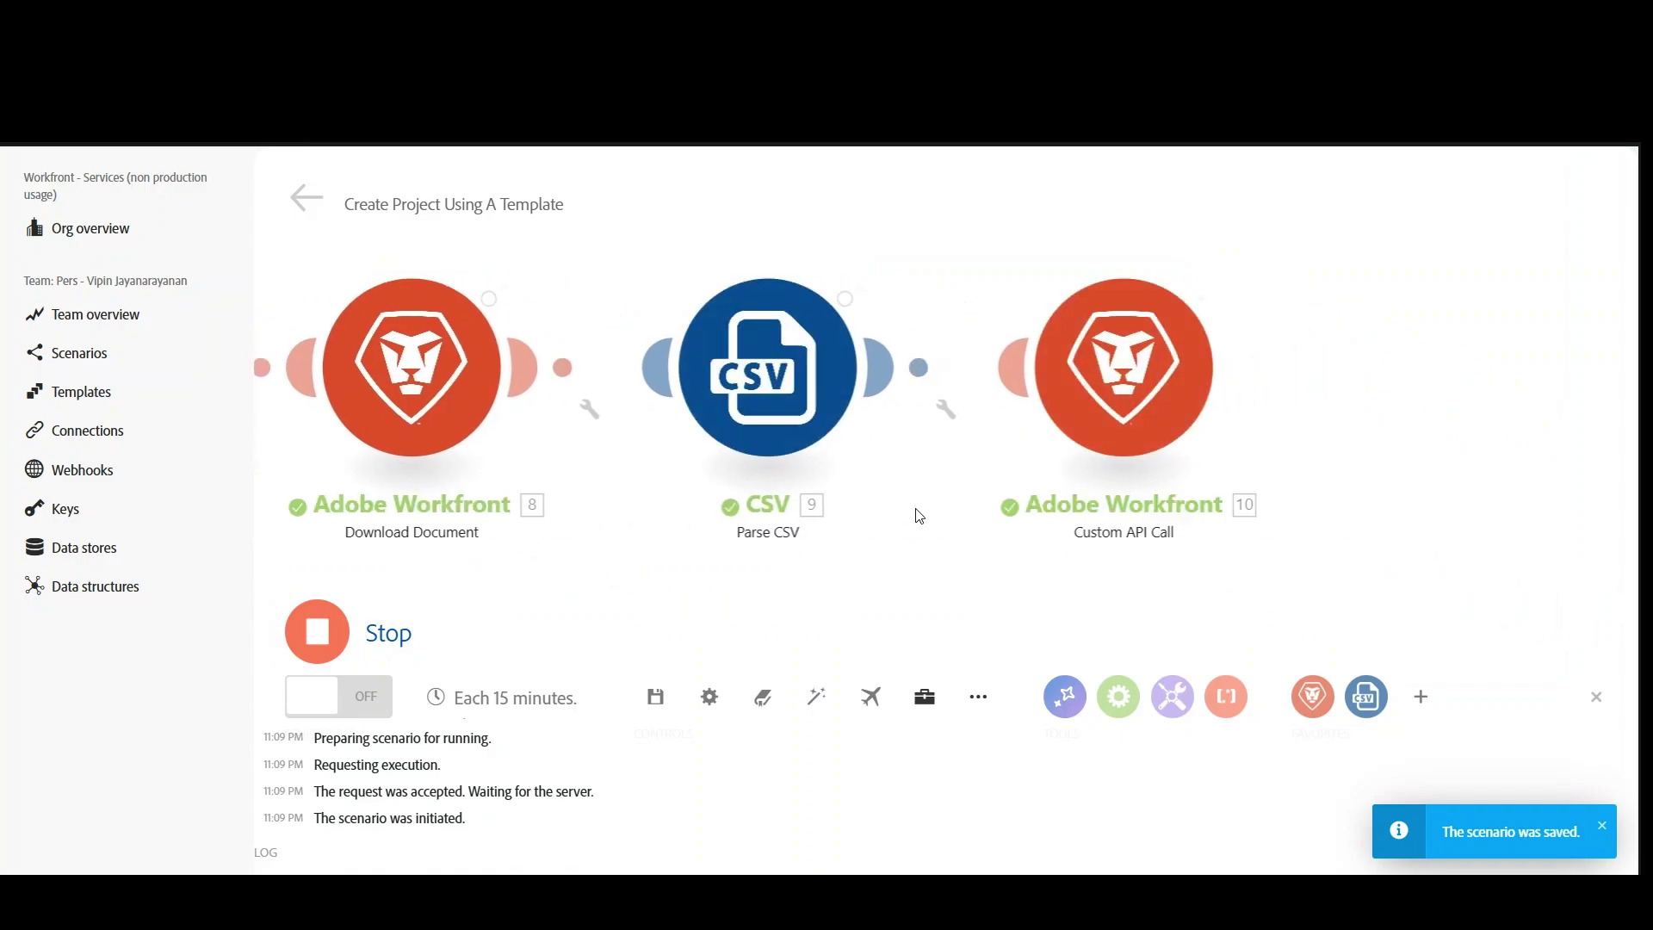
pyautogui.click(1112, 338)
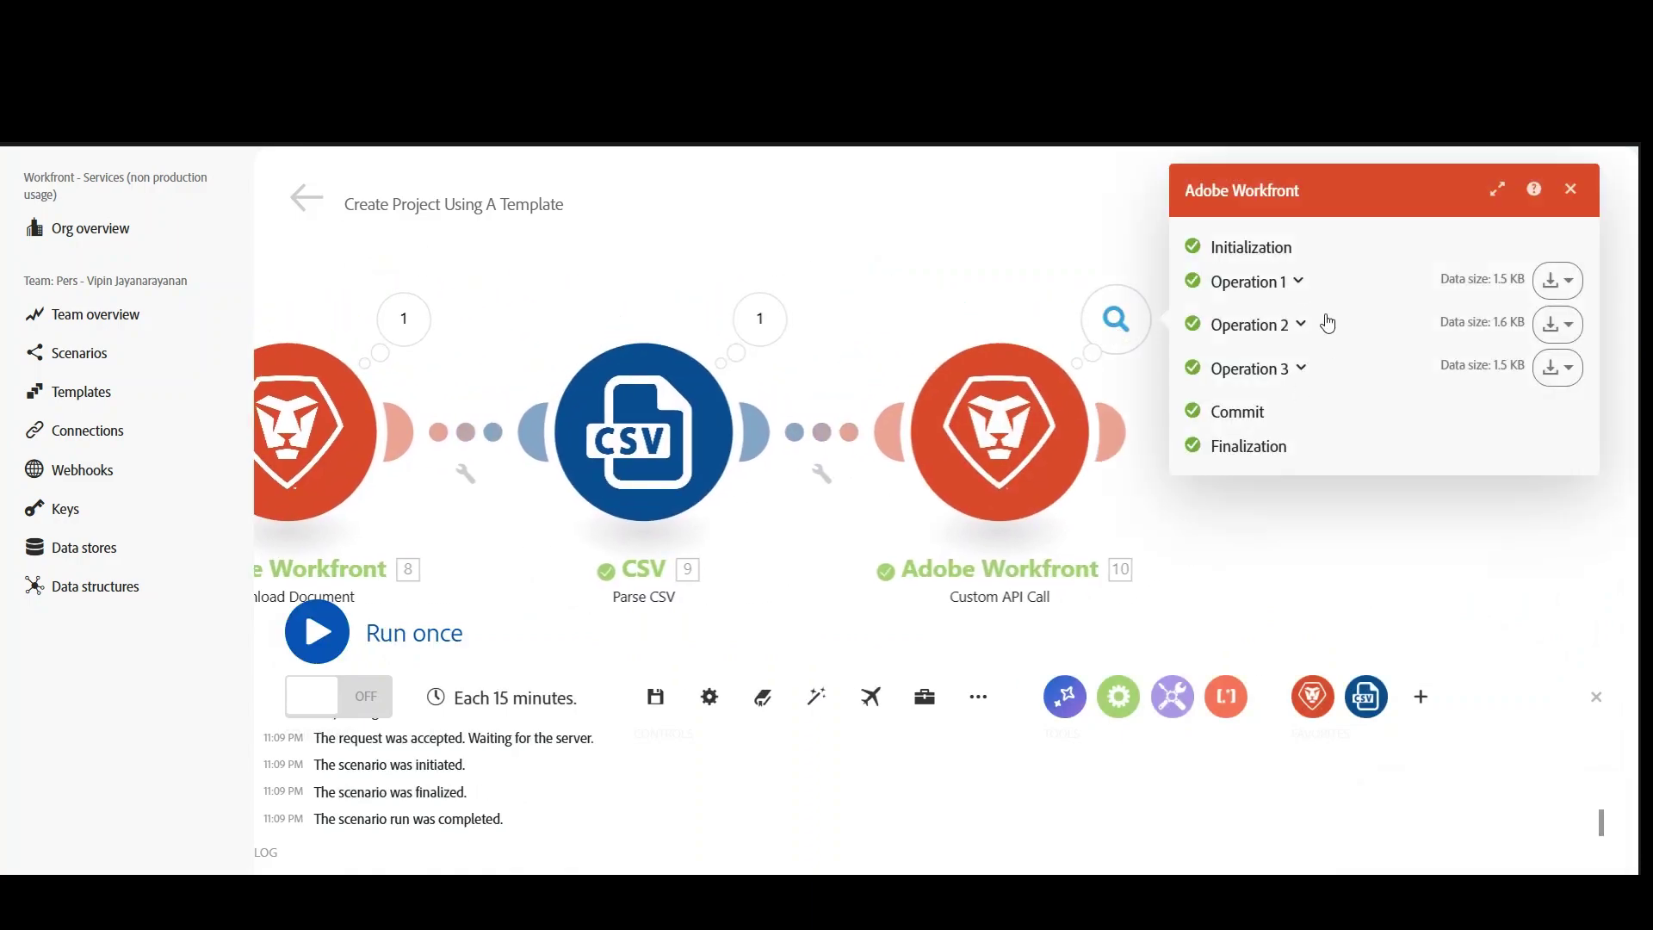
pyautogui.click(1295, 277)
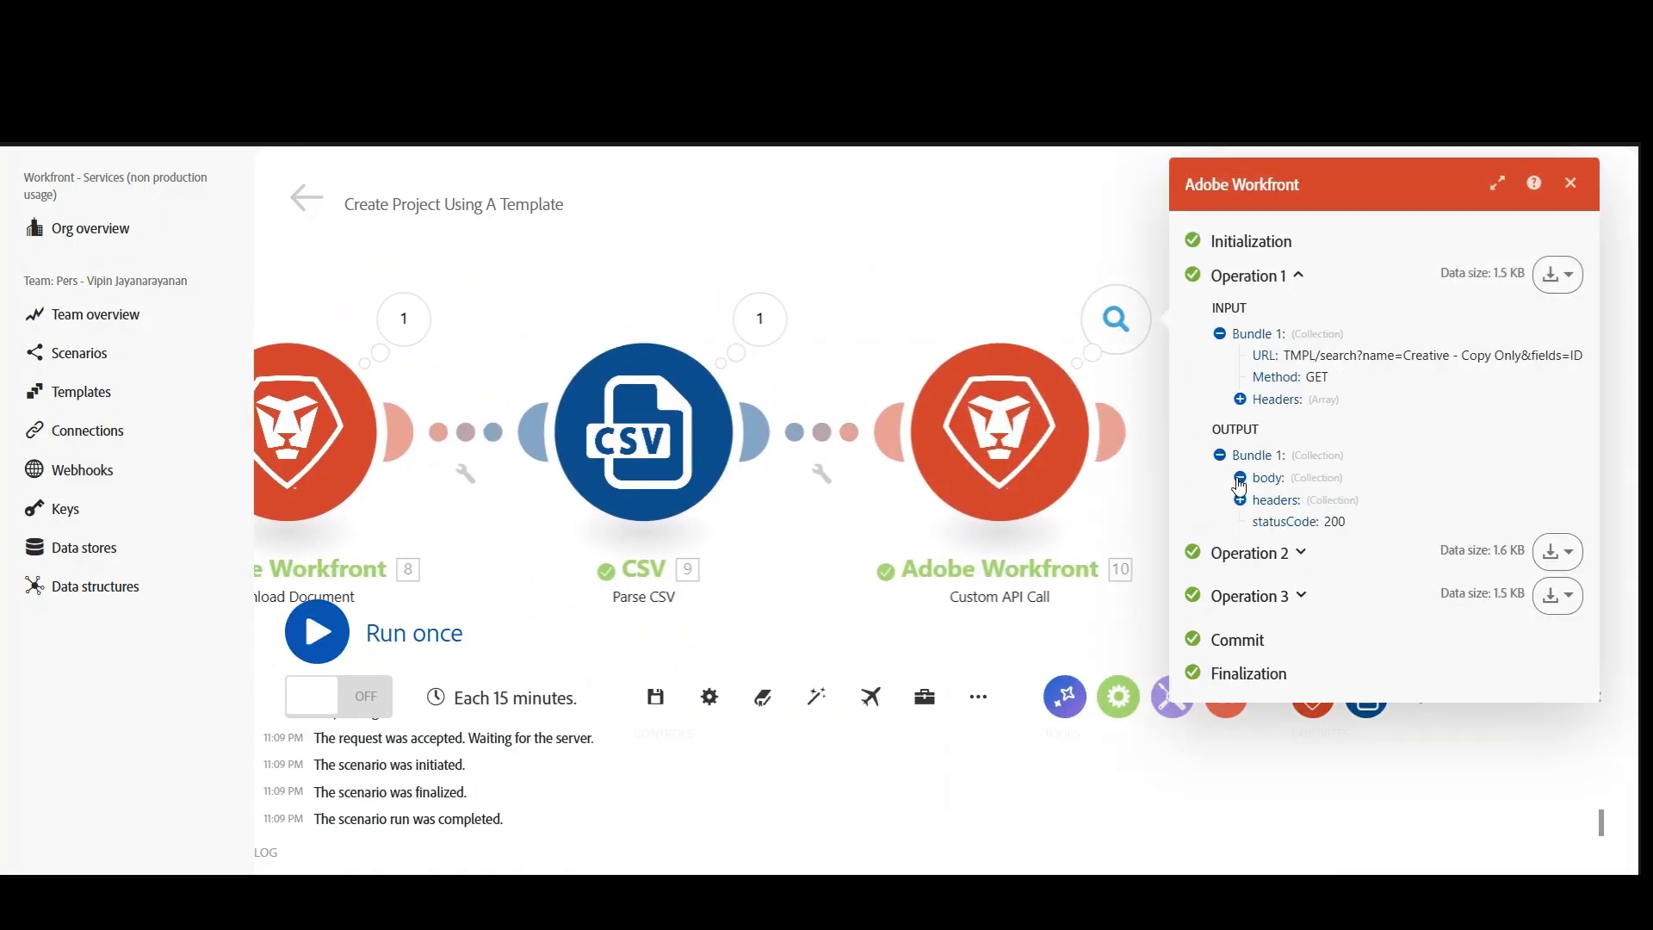
pyautogui.click(1239, 478)
pyautogui.click(1260, 501)
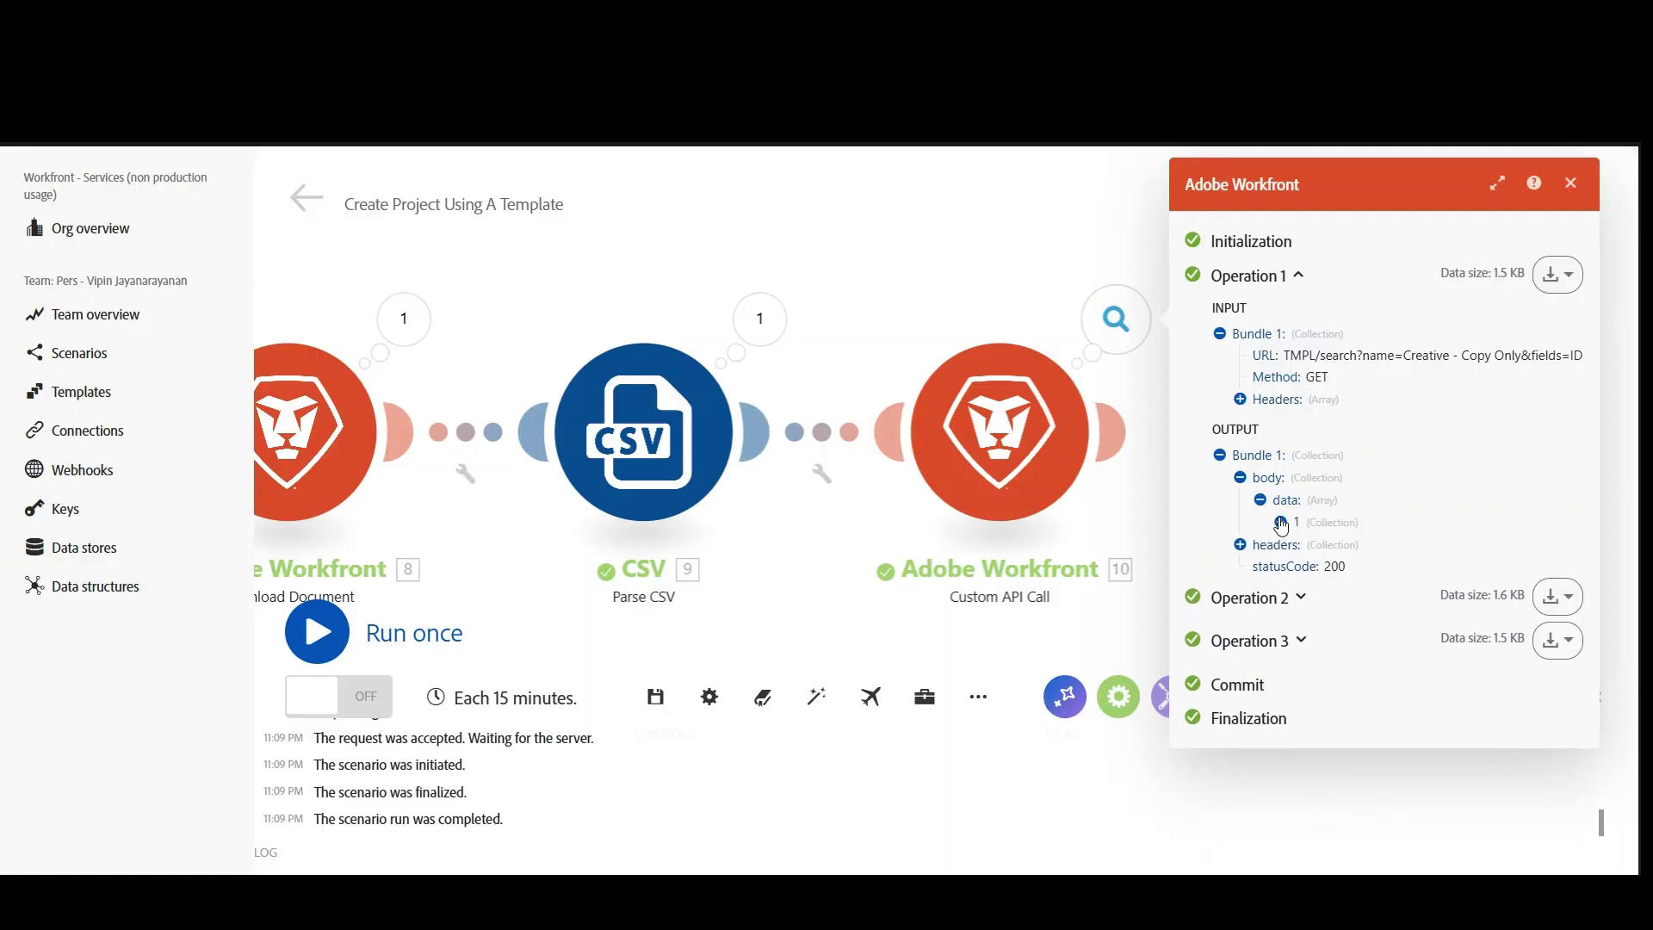
pyautogui.click(1280, 521)
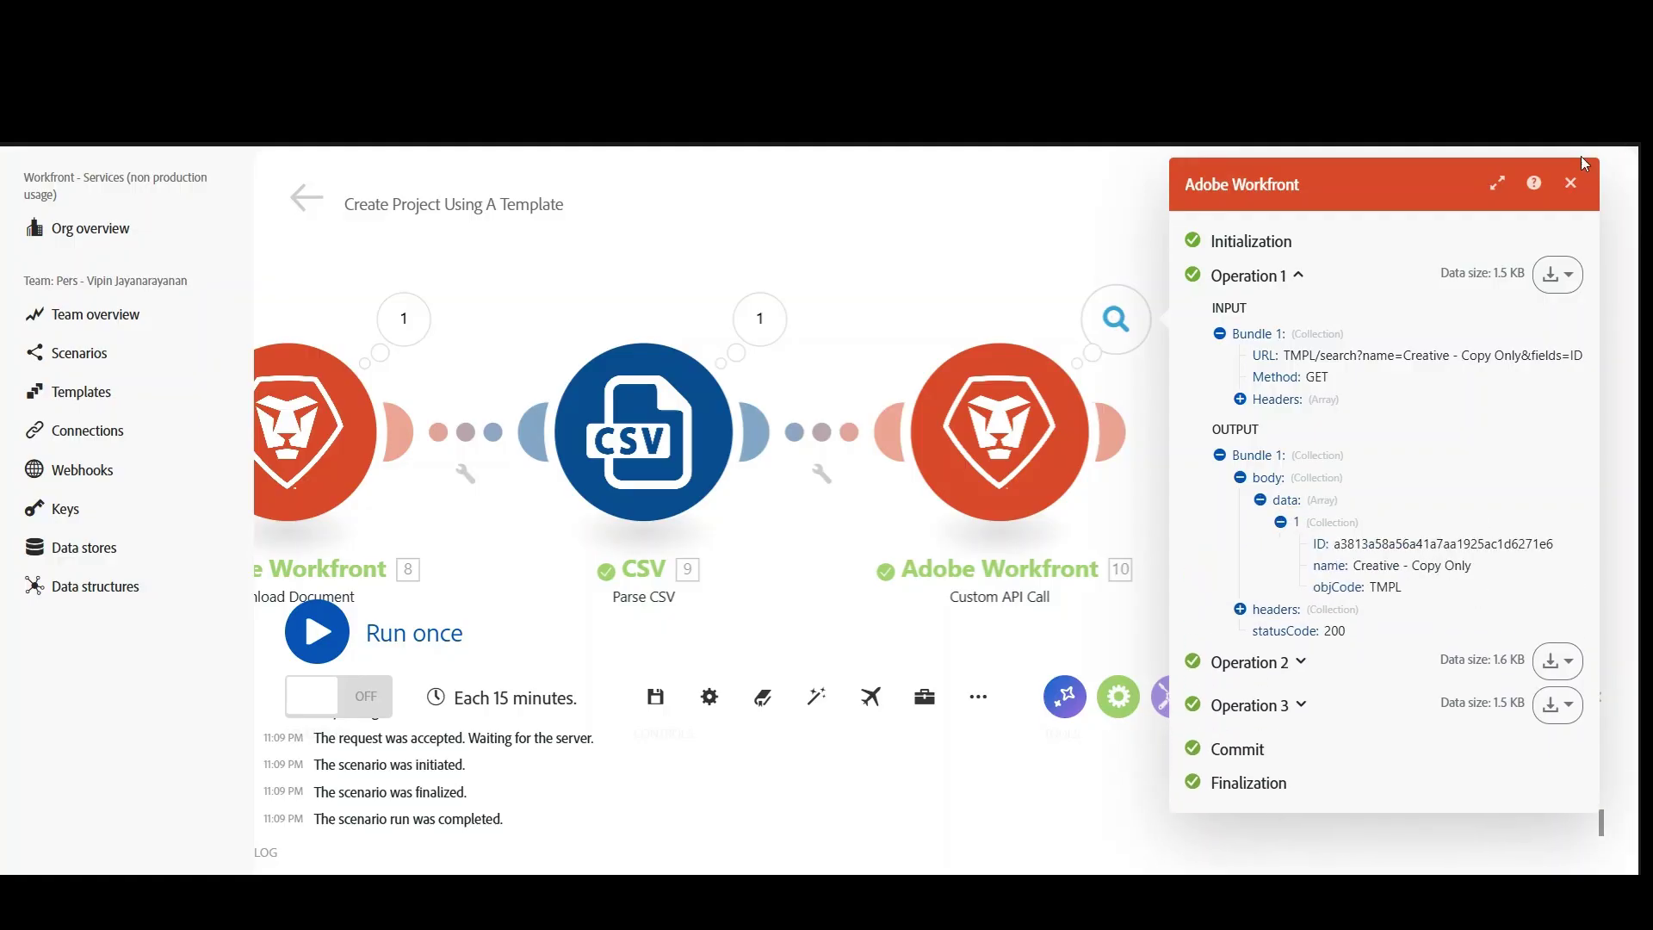
pyautogui.click(1570, 183)
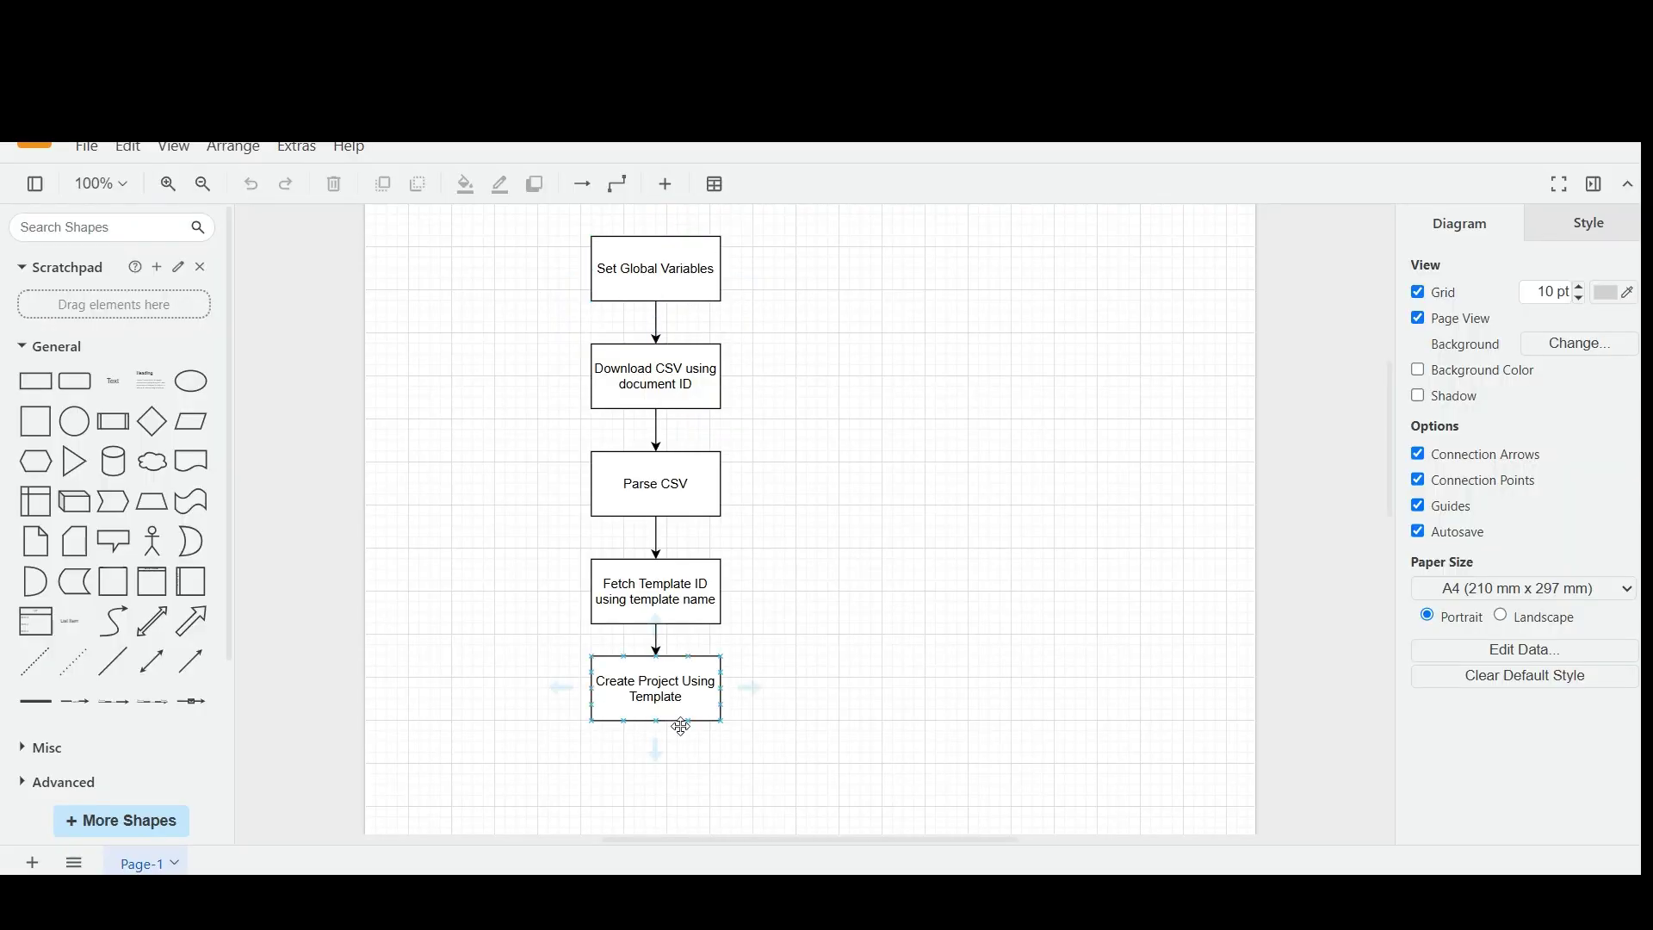
# Check the Create Project Using Template stage in the flowchart, and add an Adobe Workfront Create a record module after the Custom API Call.
pyautogui.click(680, 716)
pyautogui.click(809, 649)
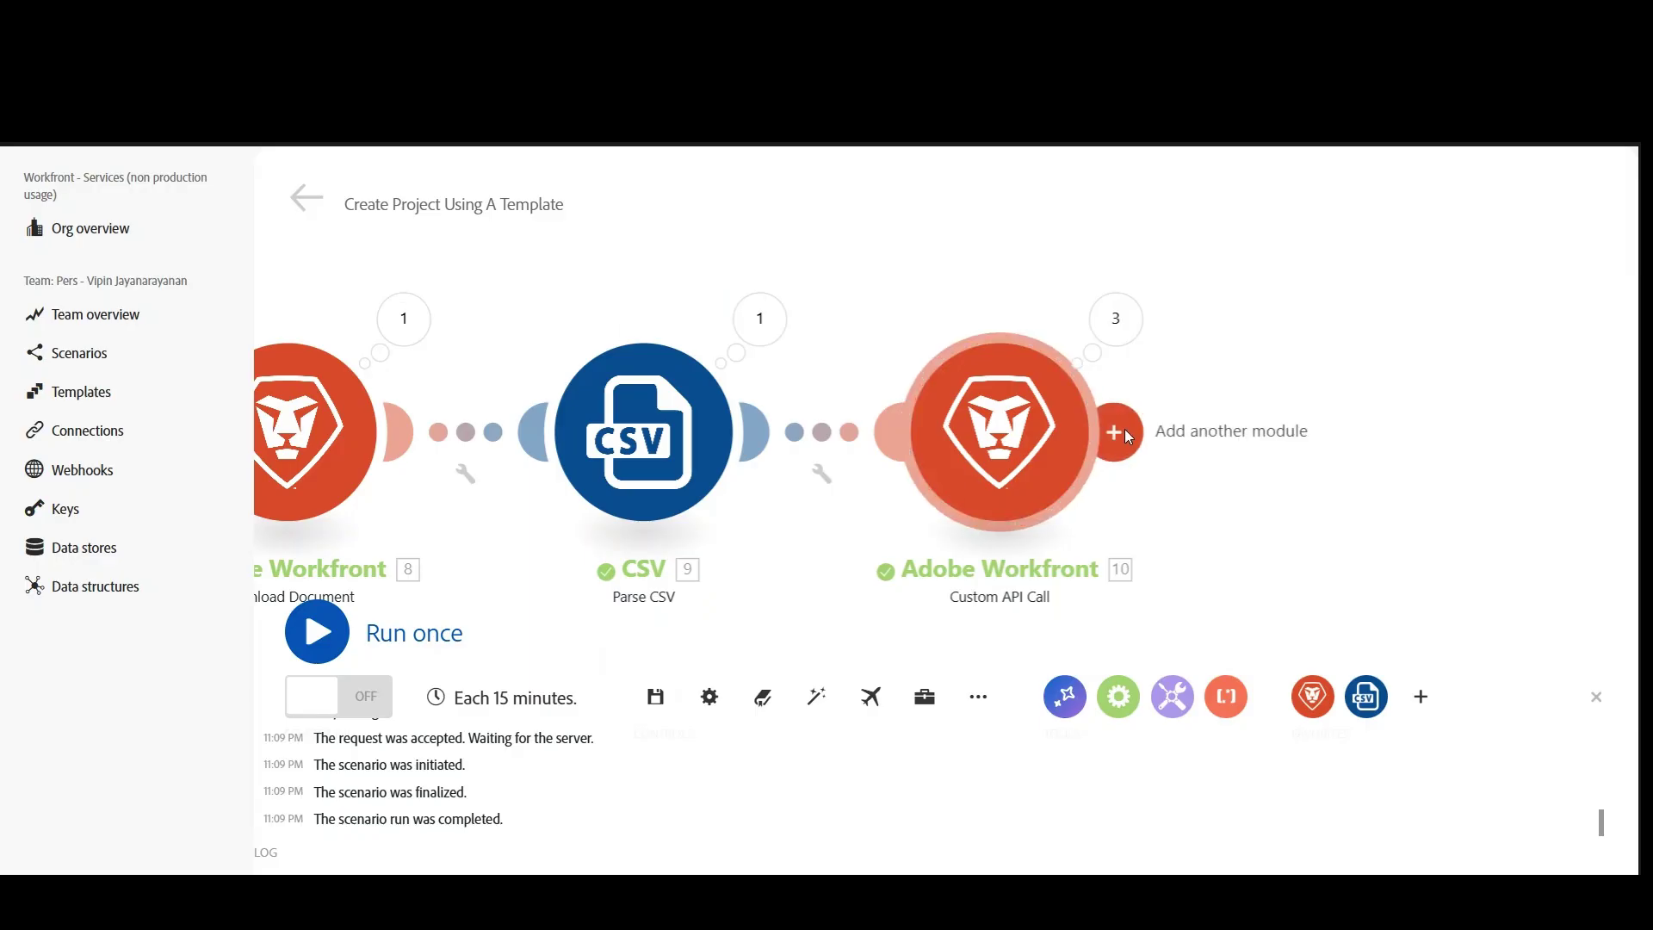
pyautogui.click(1116, 431)
pyautogui.click(1355, 349)
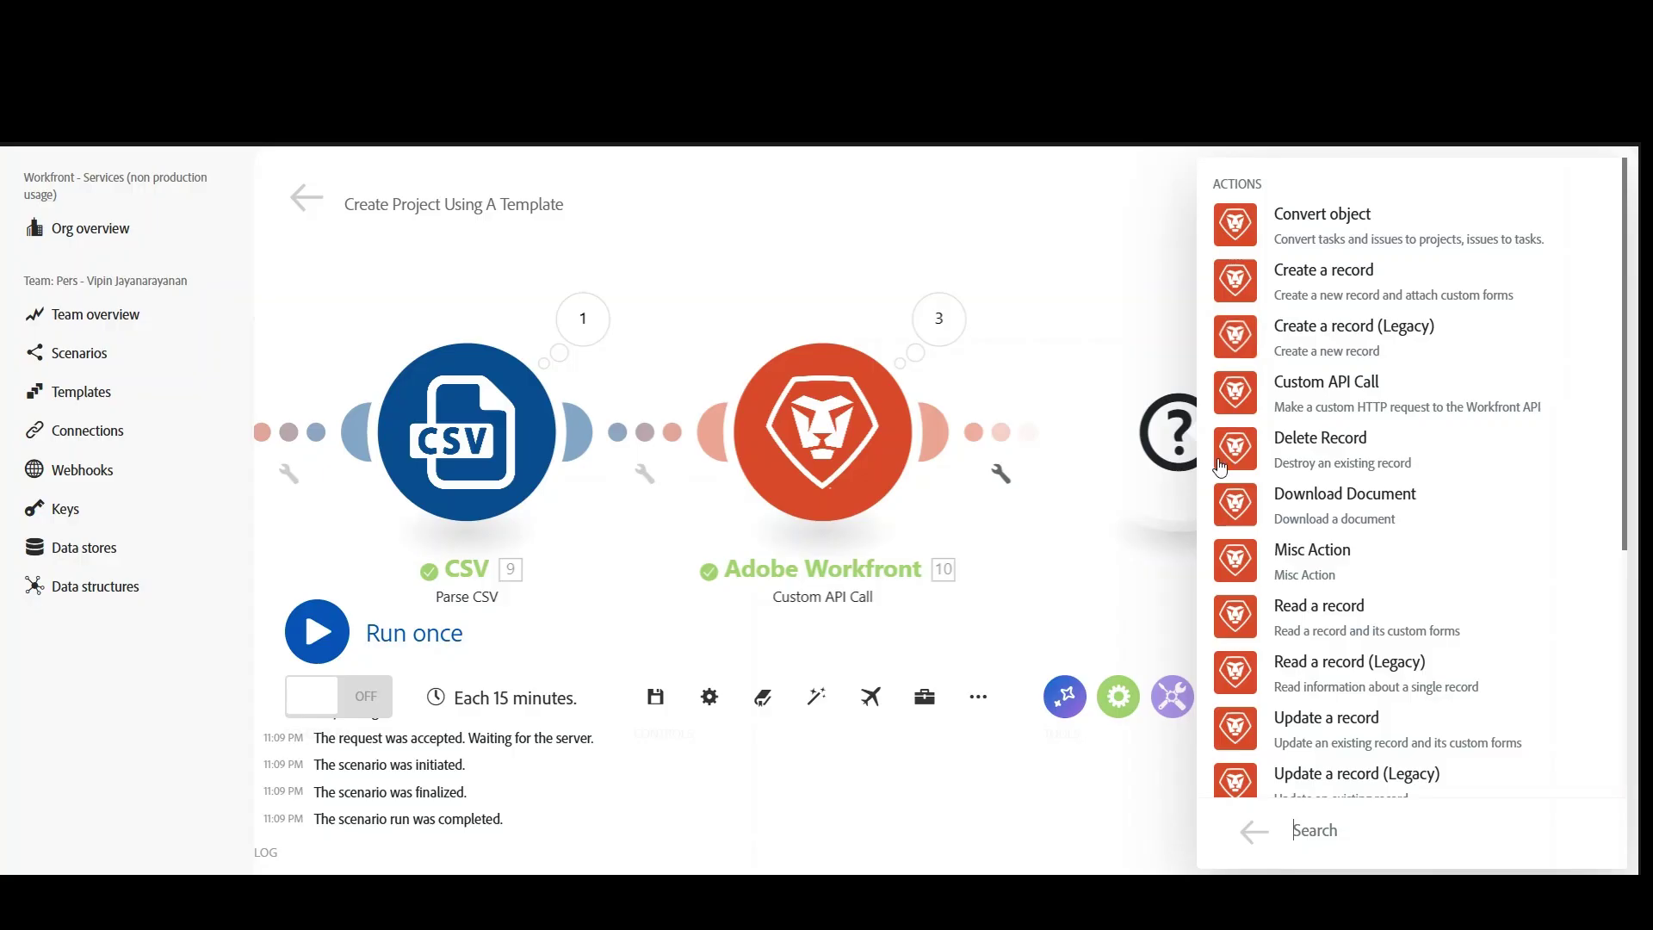
pyautogui.click(1357, 279)
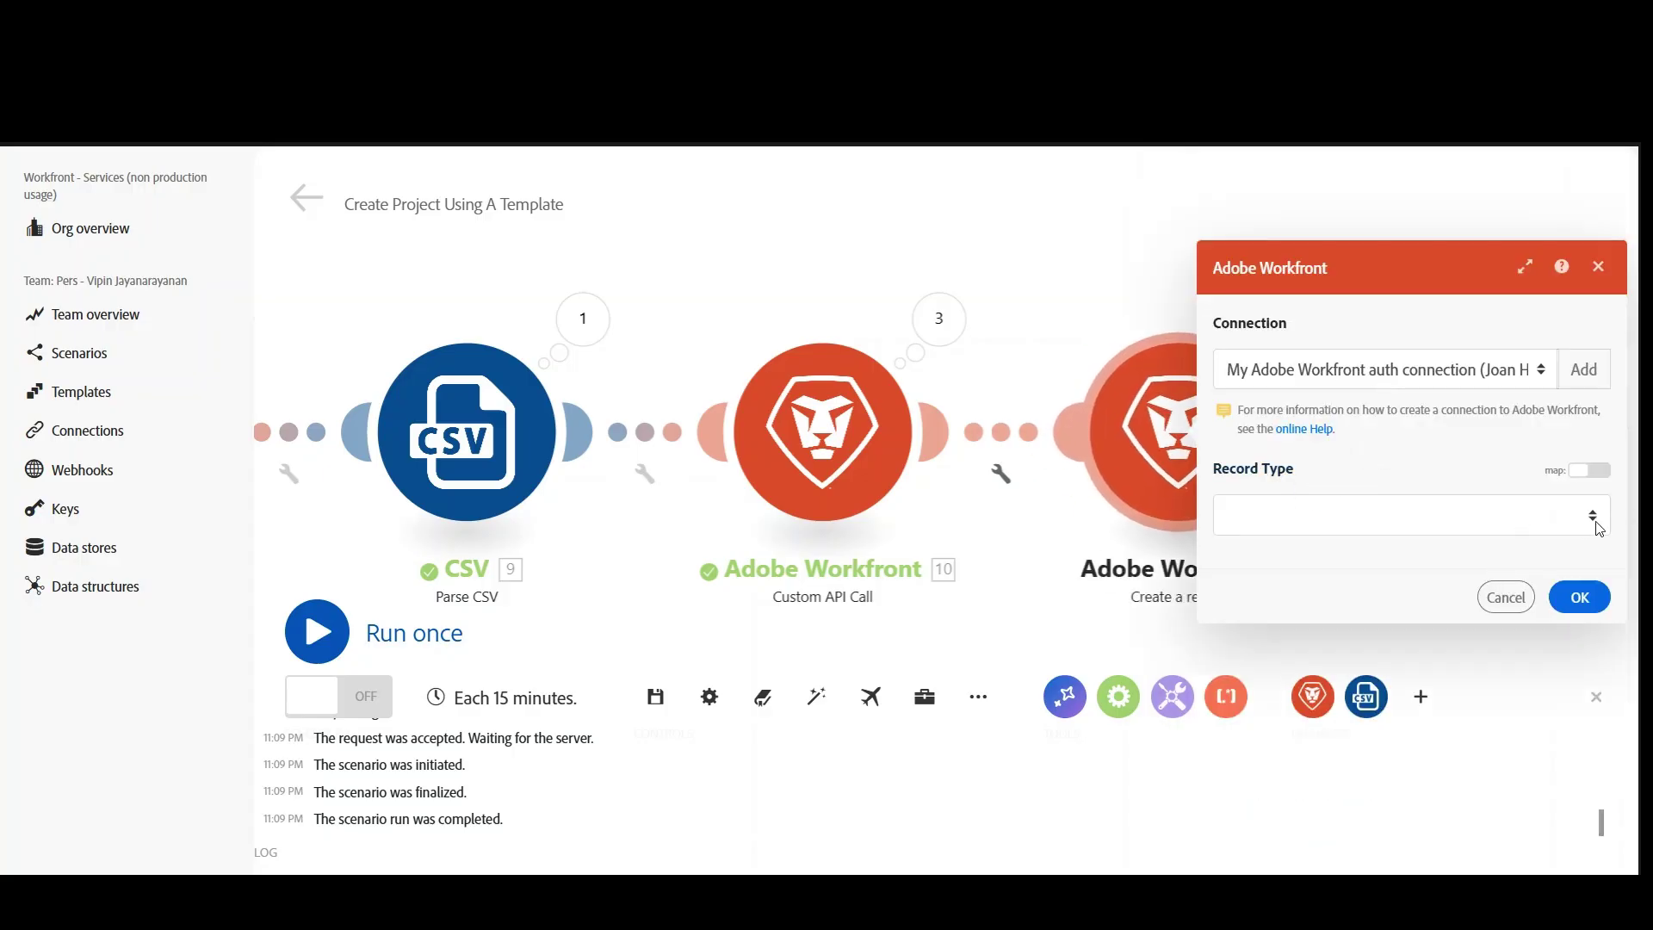
# Set the record type of the Create a record module to Project.
pyautogui.click(1599, 527)
pyautogui.press('p')
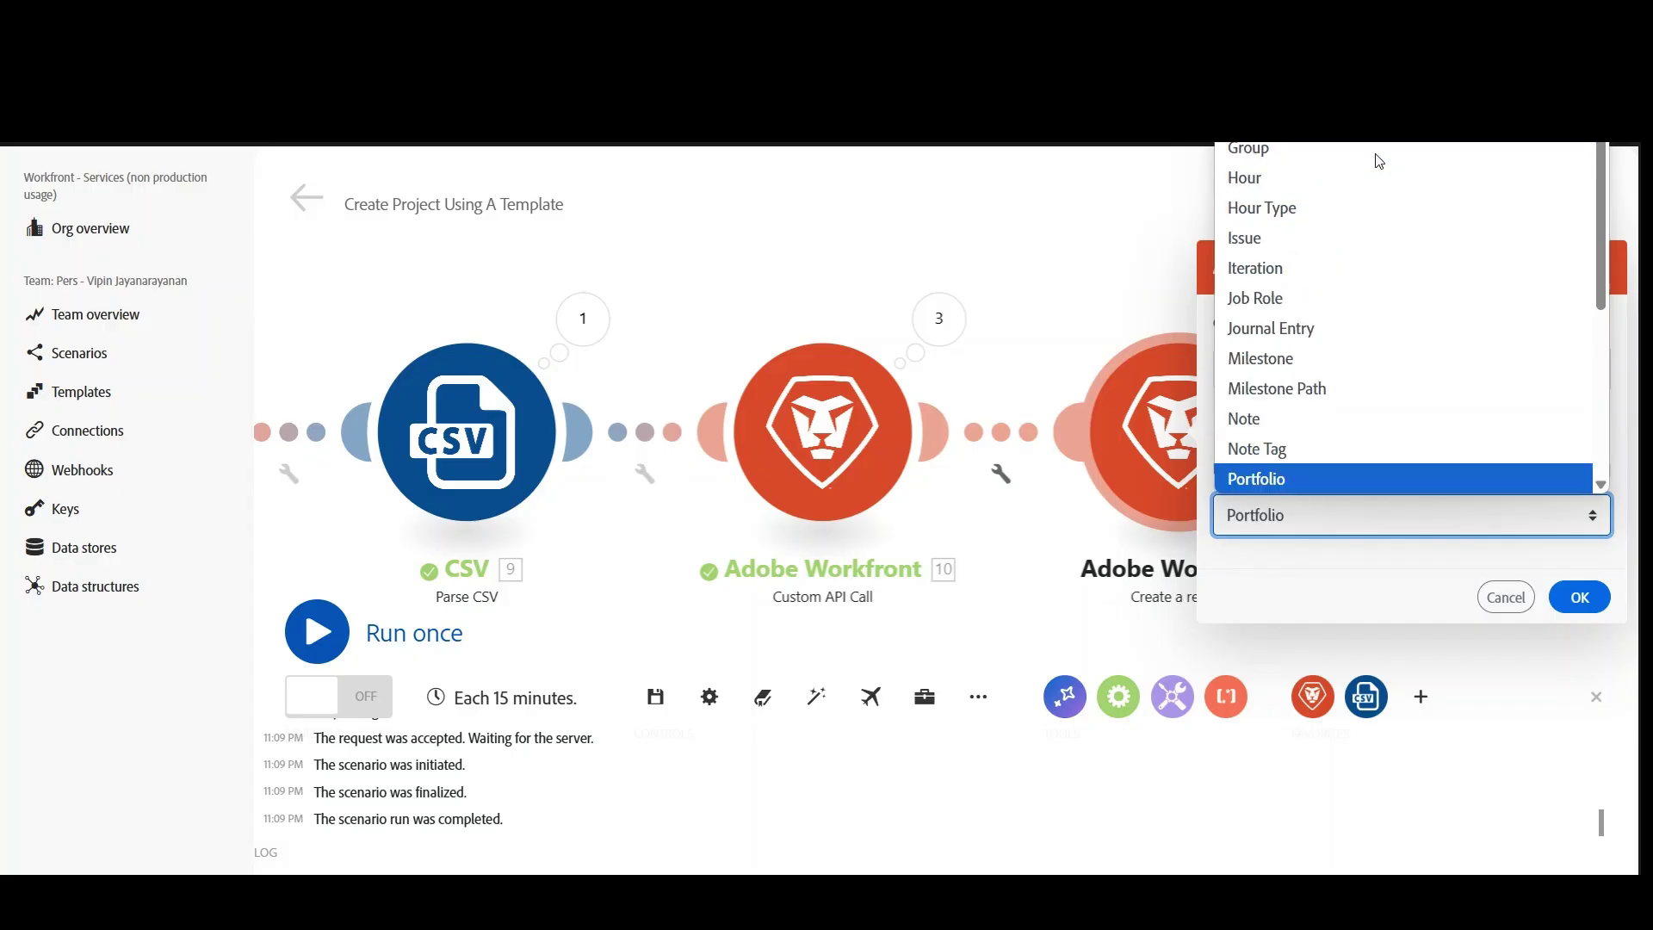
pyautogui.press('p')
pyautogui.press('p')
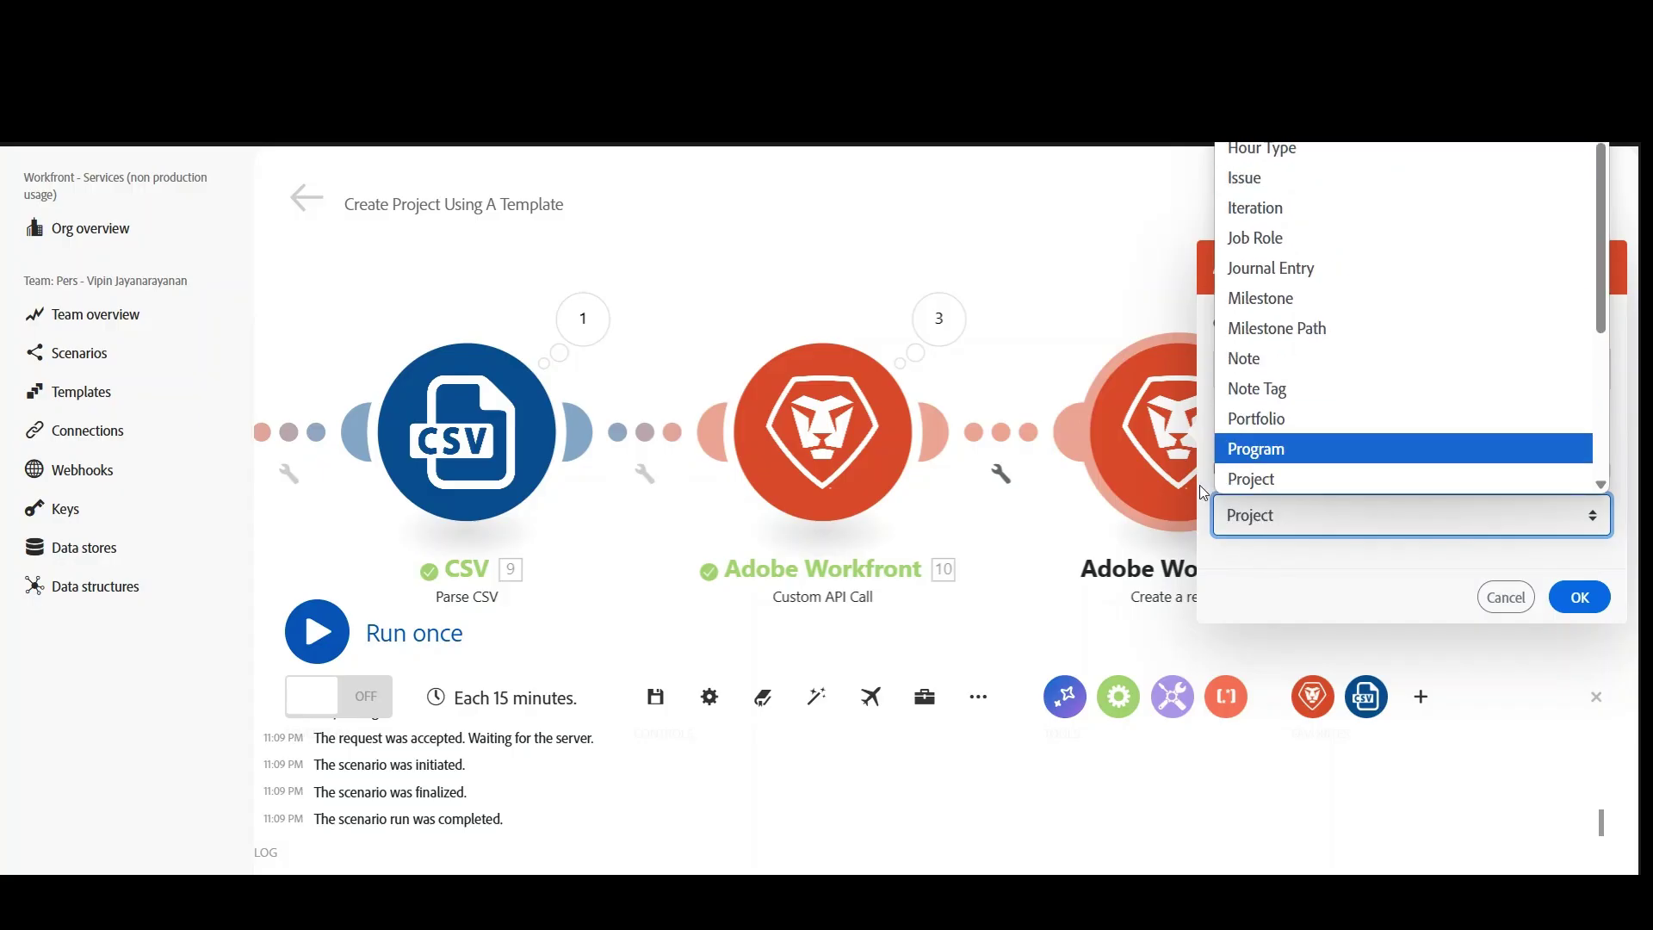
pyautogui.click(1252, 478)
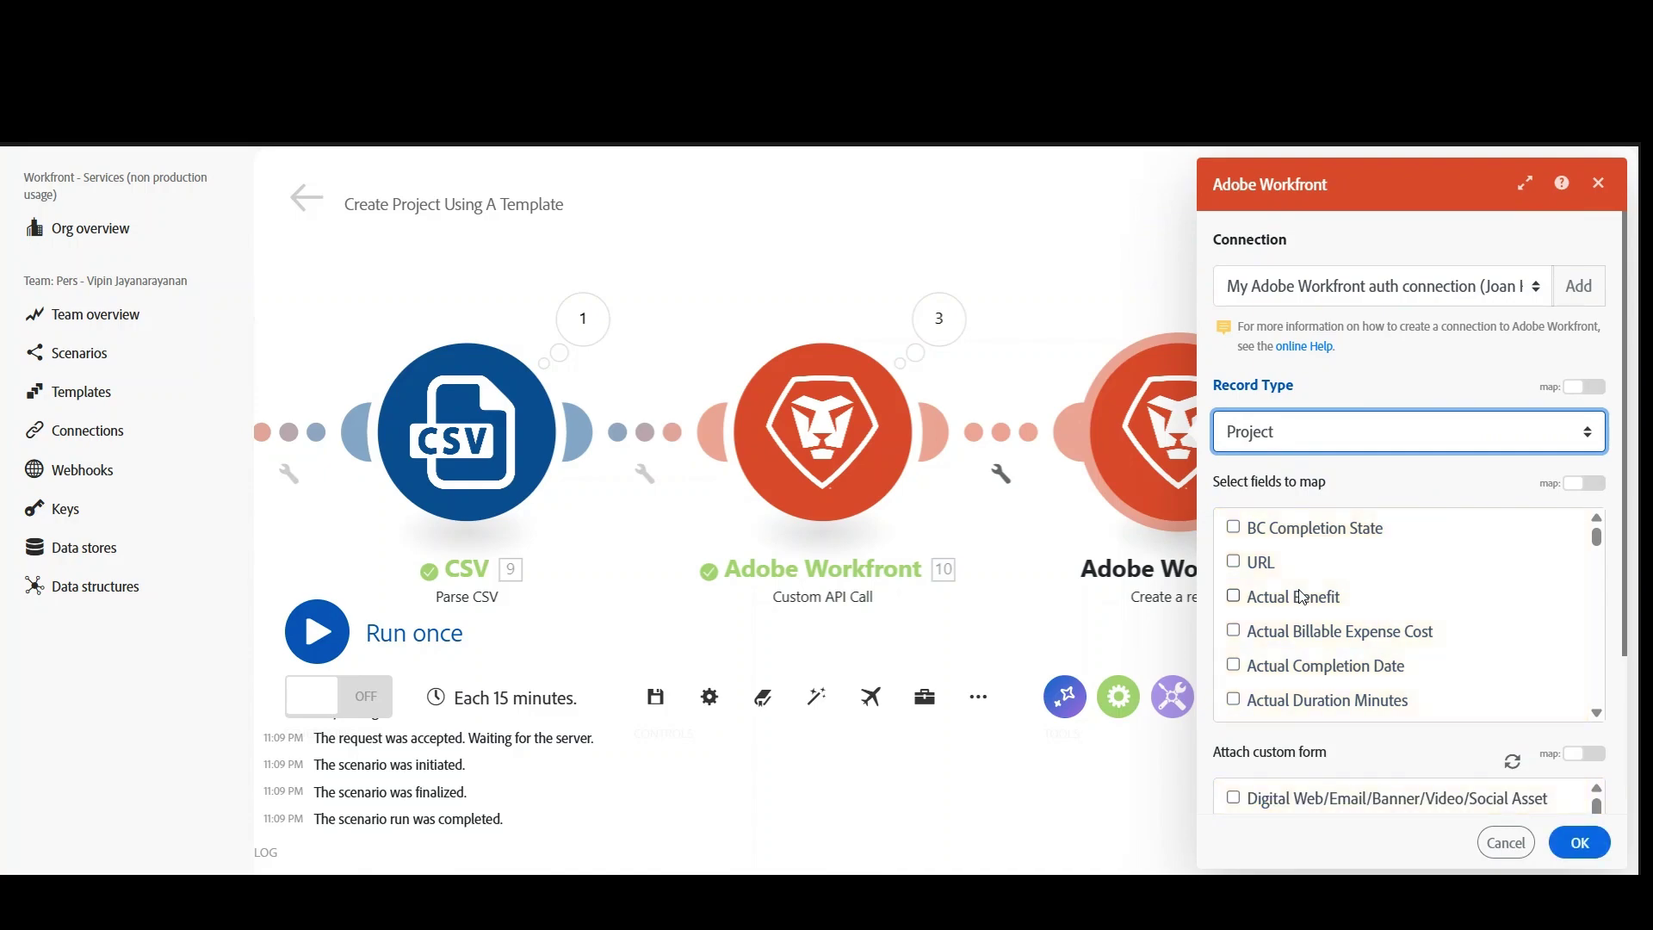
# Select Name, Description and Template ID as the project fields to map.
pyautogui.write('name')
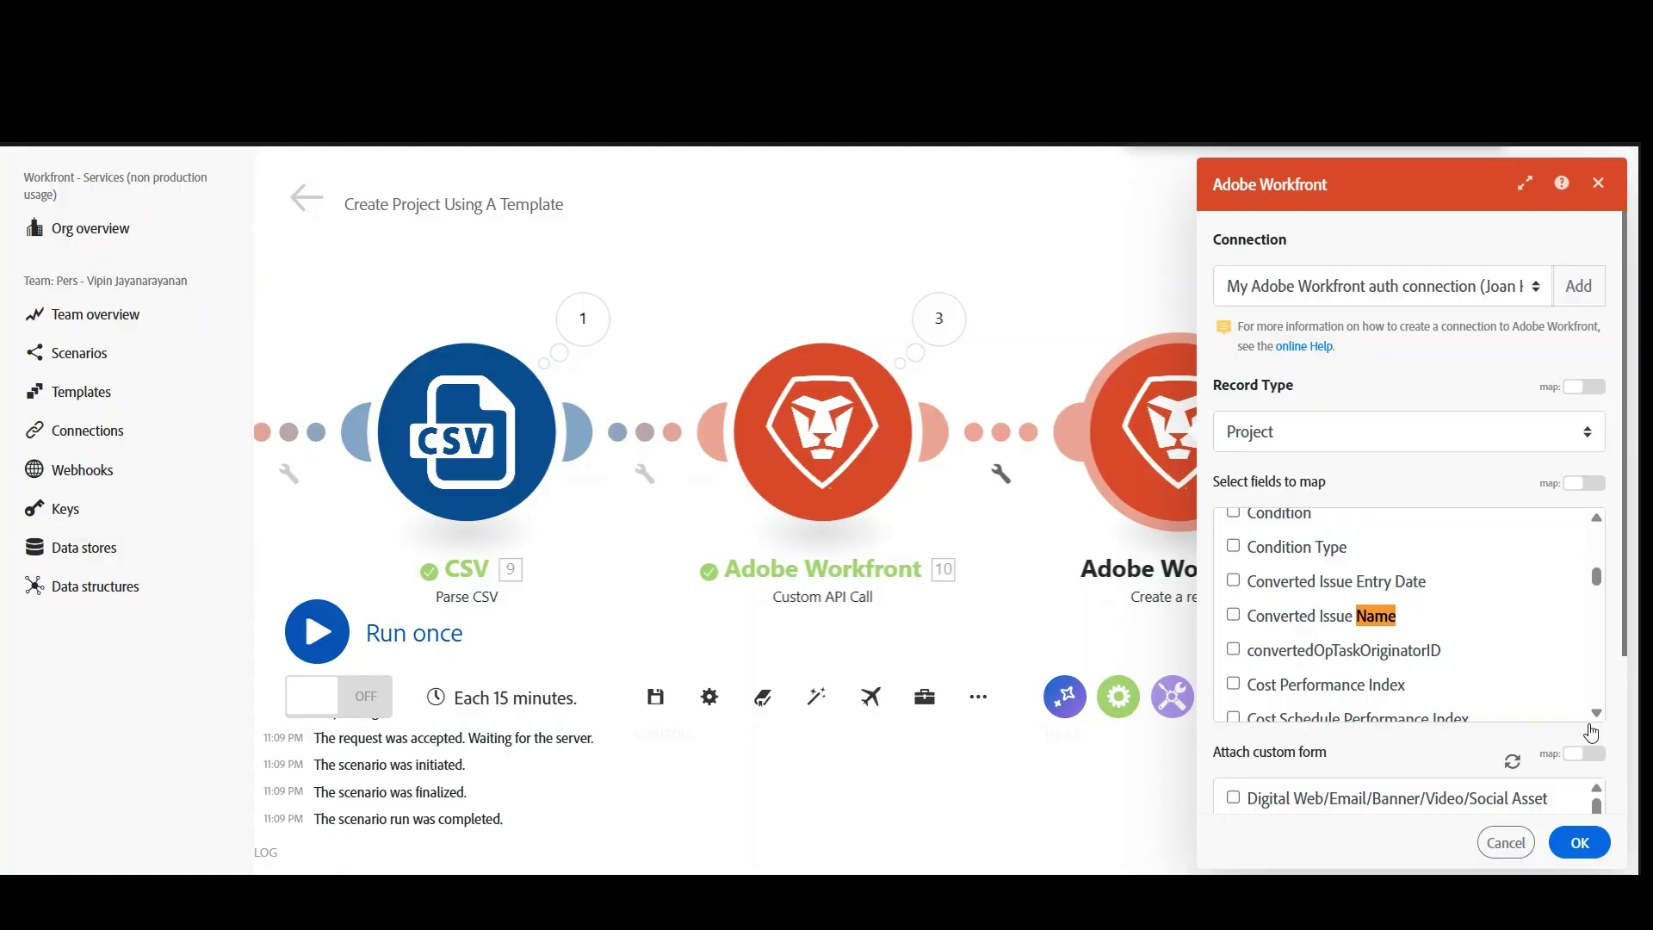
pyautogui.press('Return')
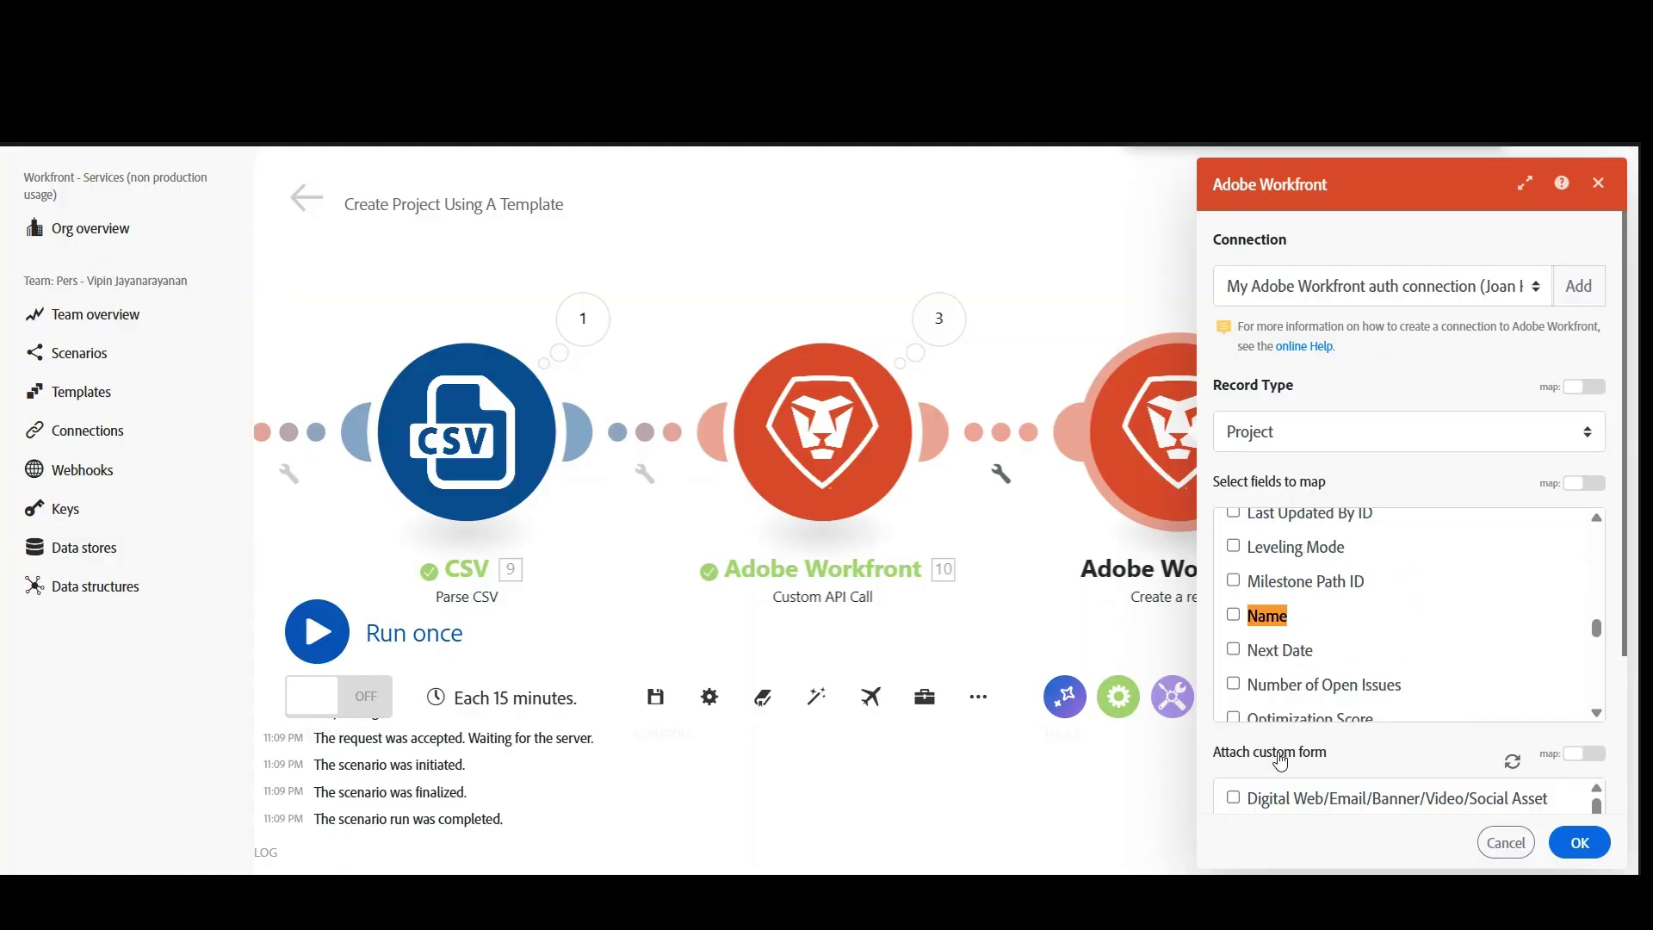
pyautogui.click(1232, 613)
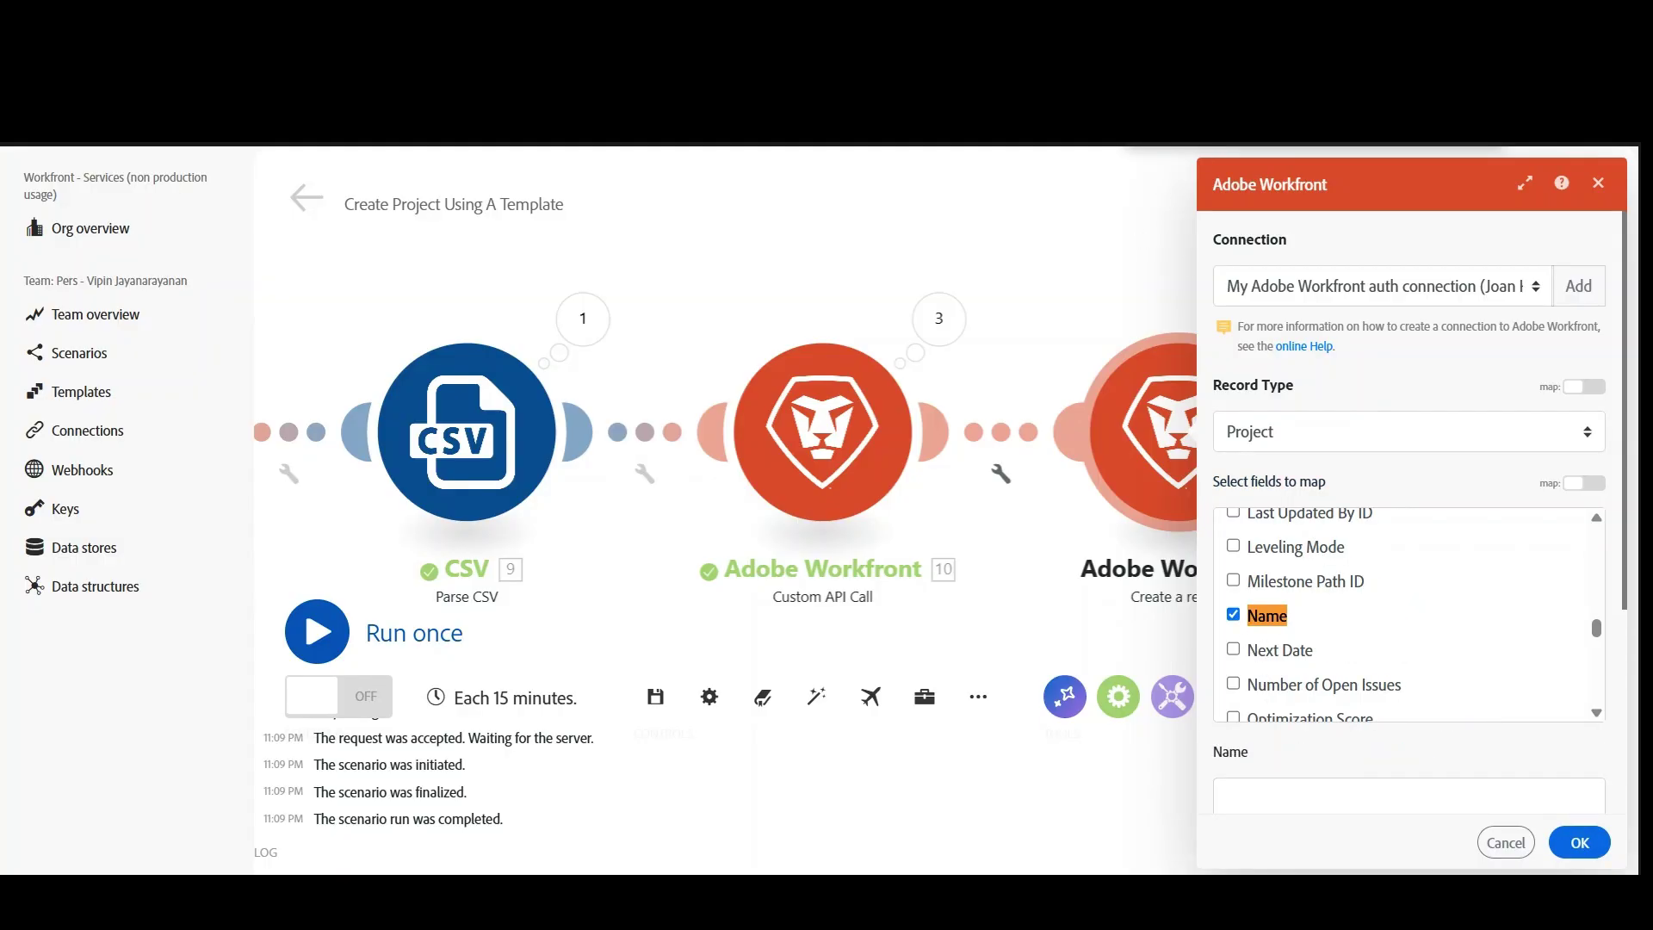
pyautogui.write('descrip')
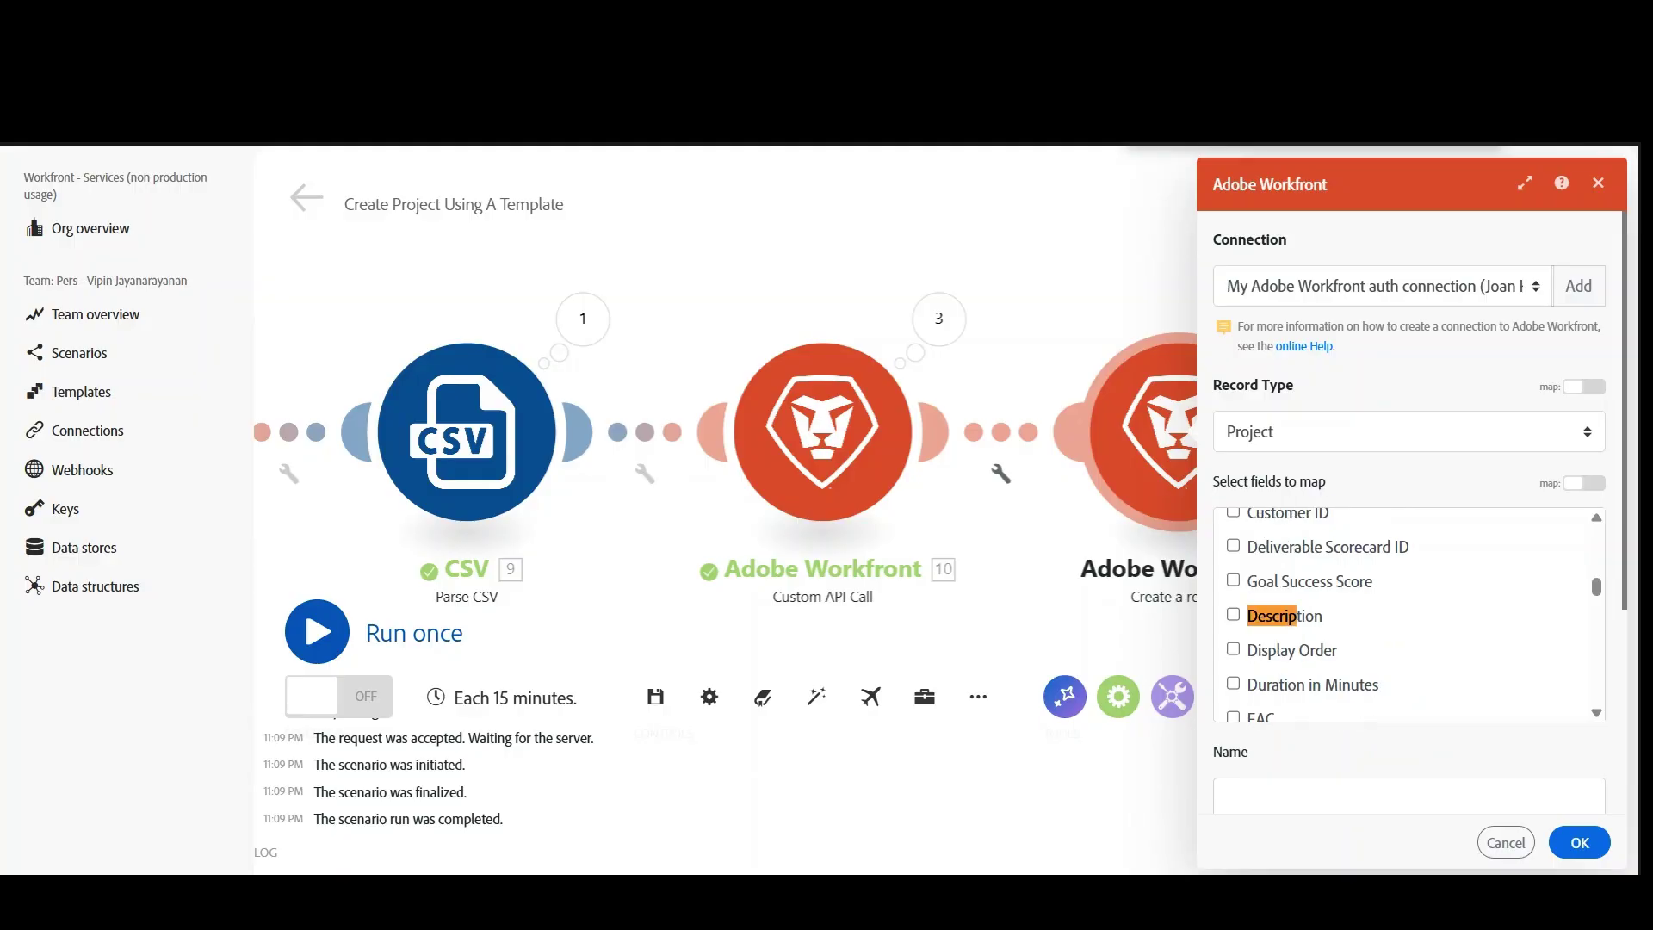
pyautogui.click(1233, 614)
pyautogui.scroll(-5, 1408, 614)
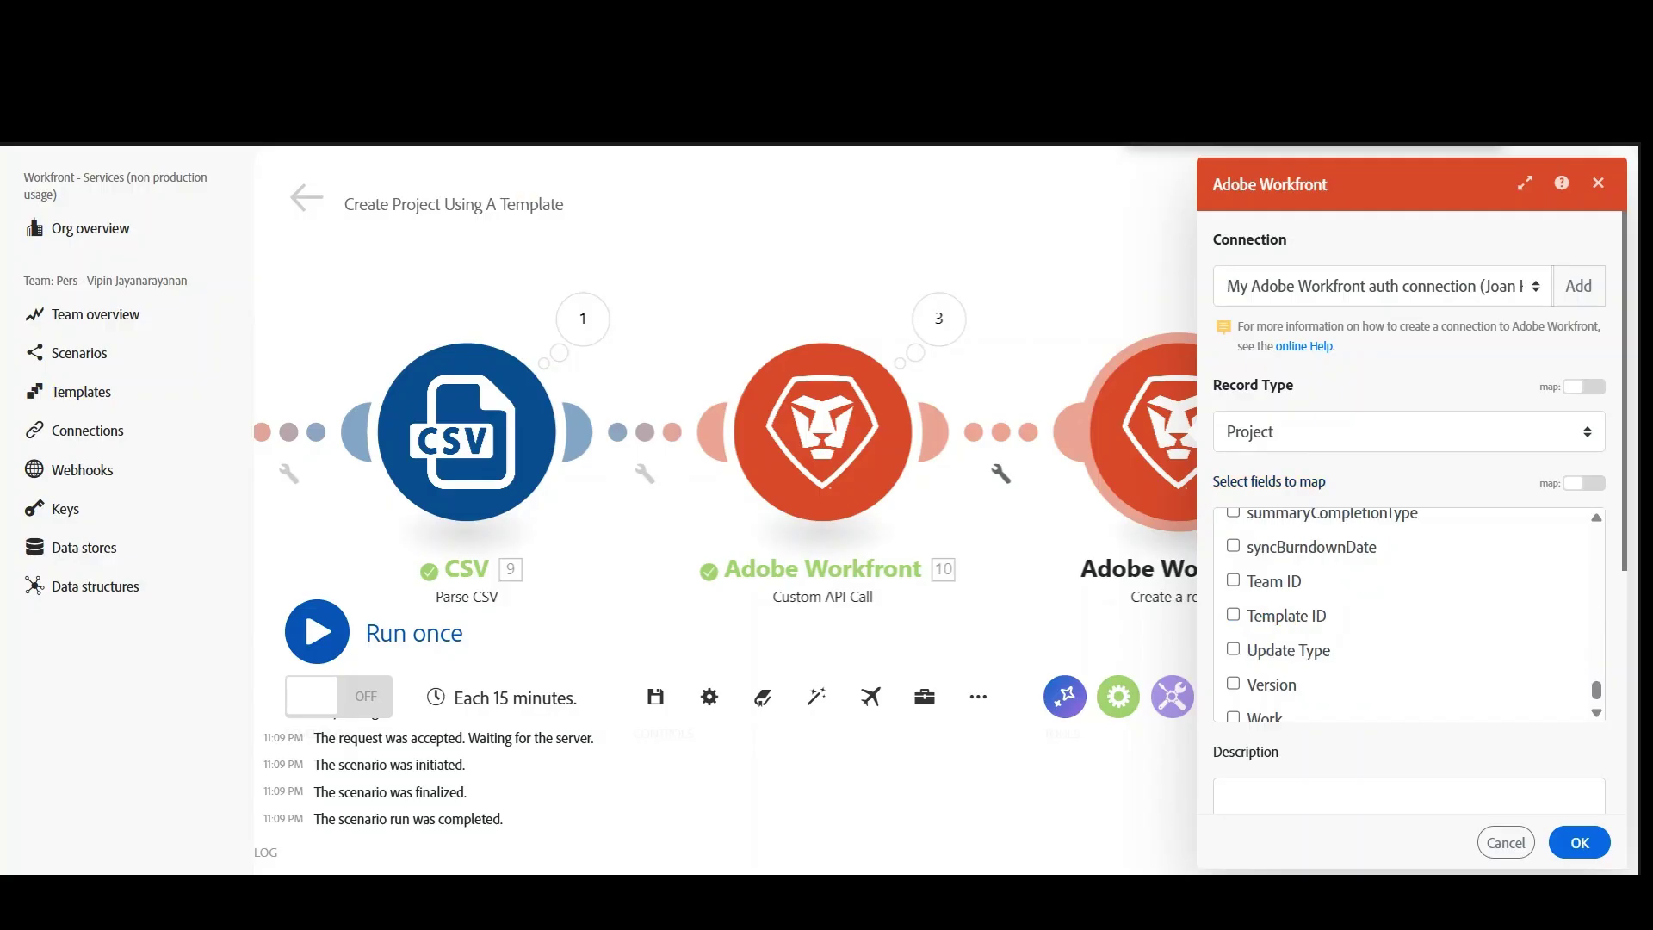
pyautogui.click(1233, 614)
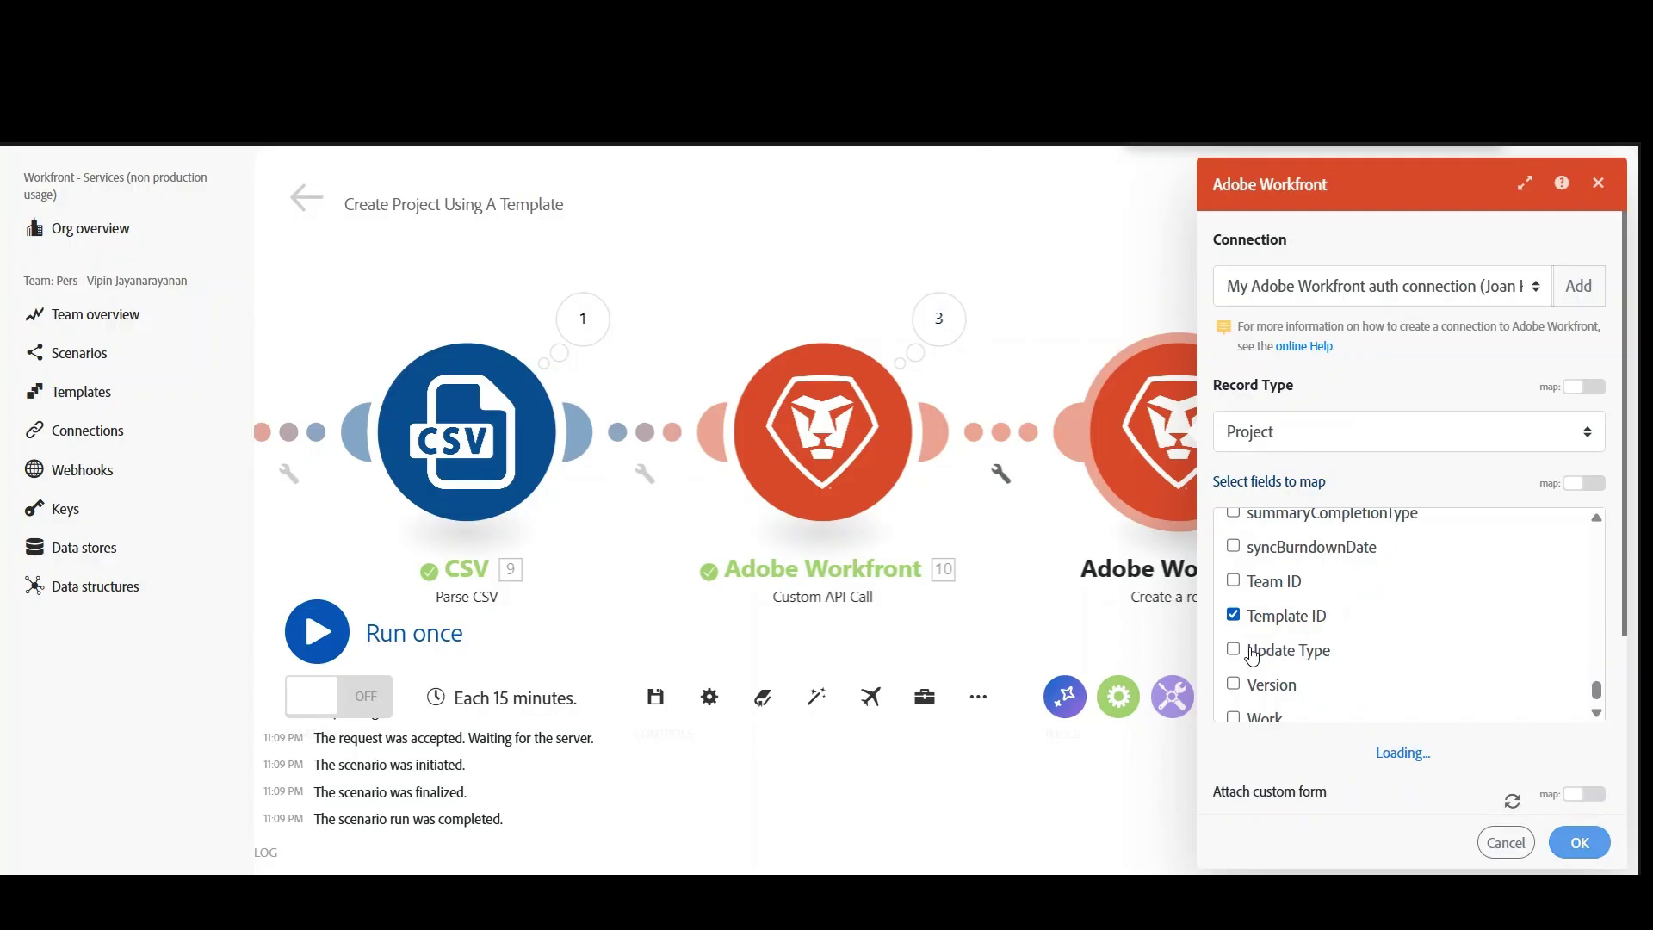
# Map the project's Description to the Parse CSV Description and its Name to the Parse CSV ProjectName.
pyautogui.scroll(-1, 1515, 538)
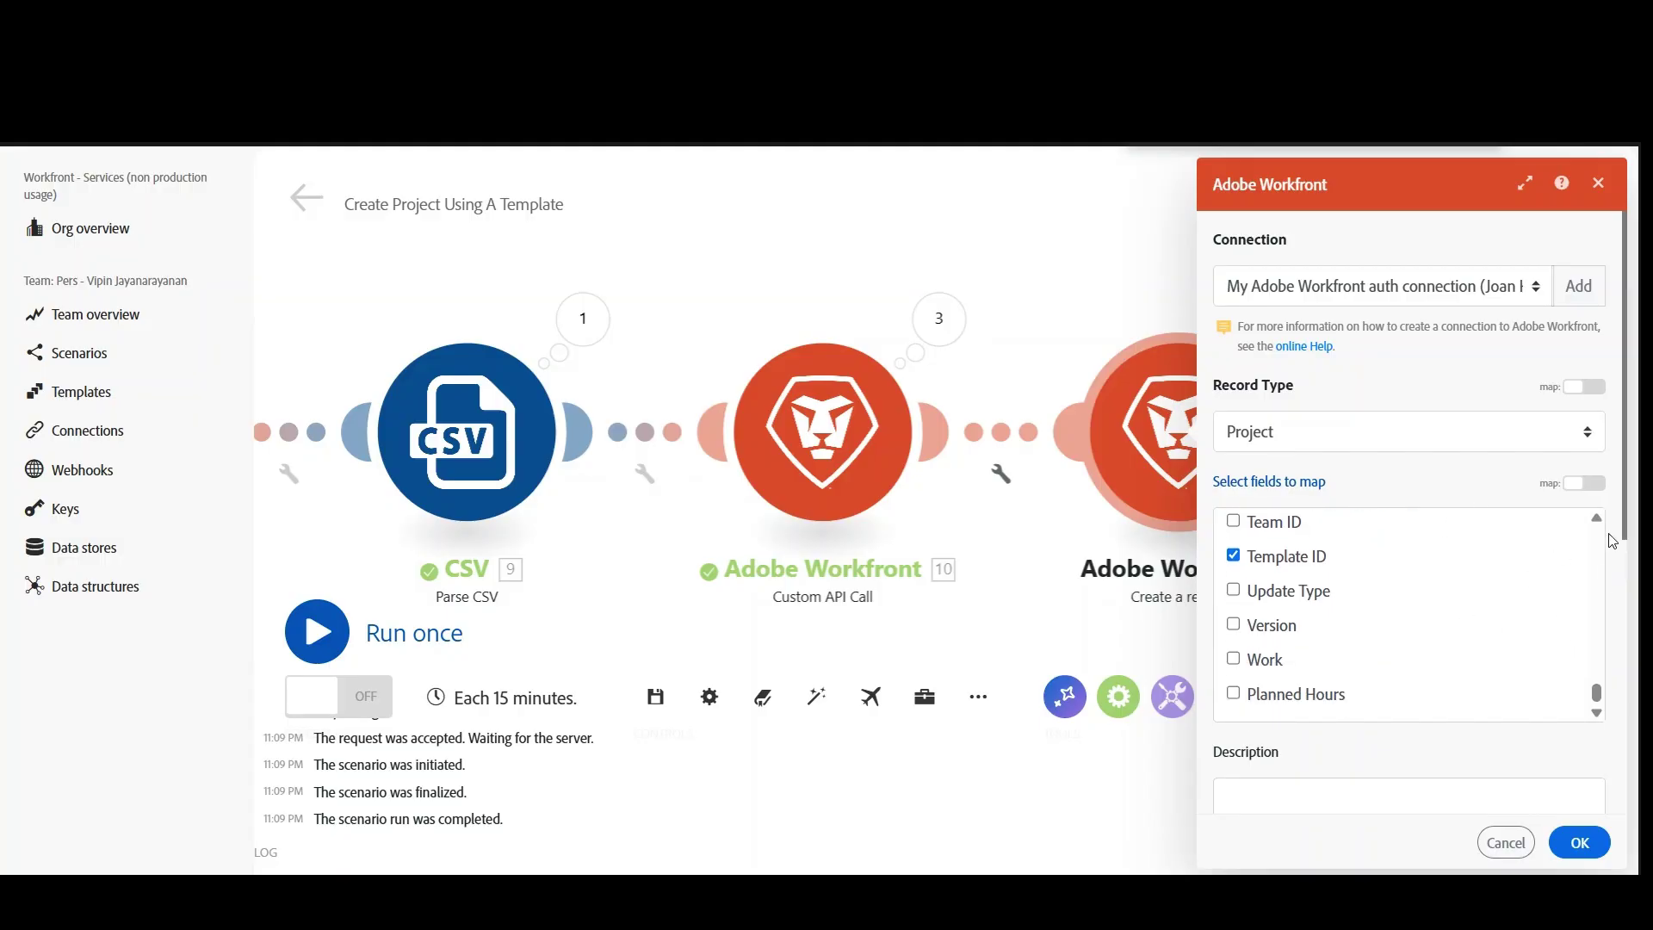
pyautogui.scroll(-4, 1626, 538)
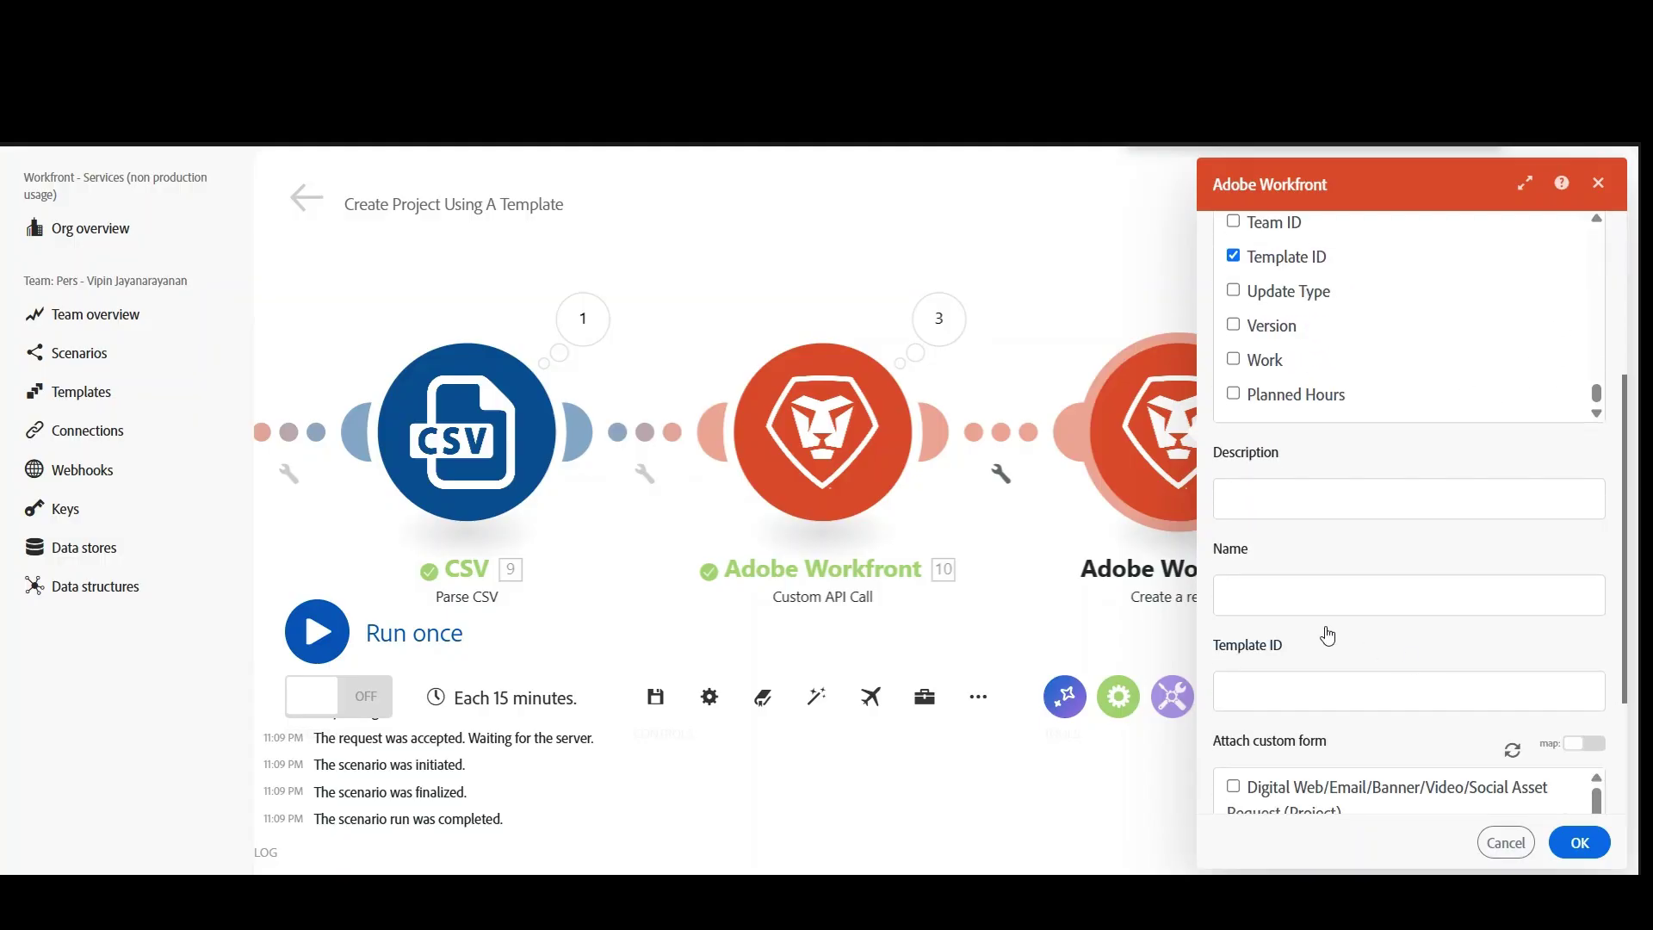
pyautogui.click(1288, 505)
pyautogui.scroll(-10, 1053, 476)
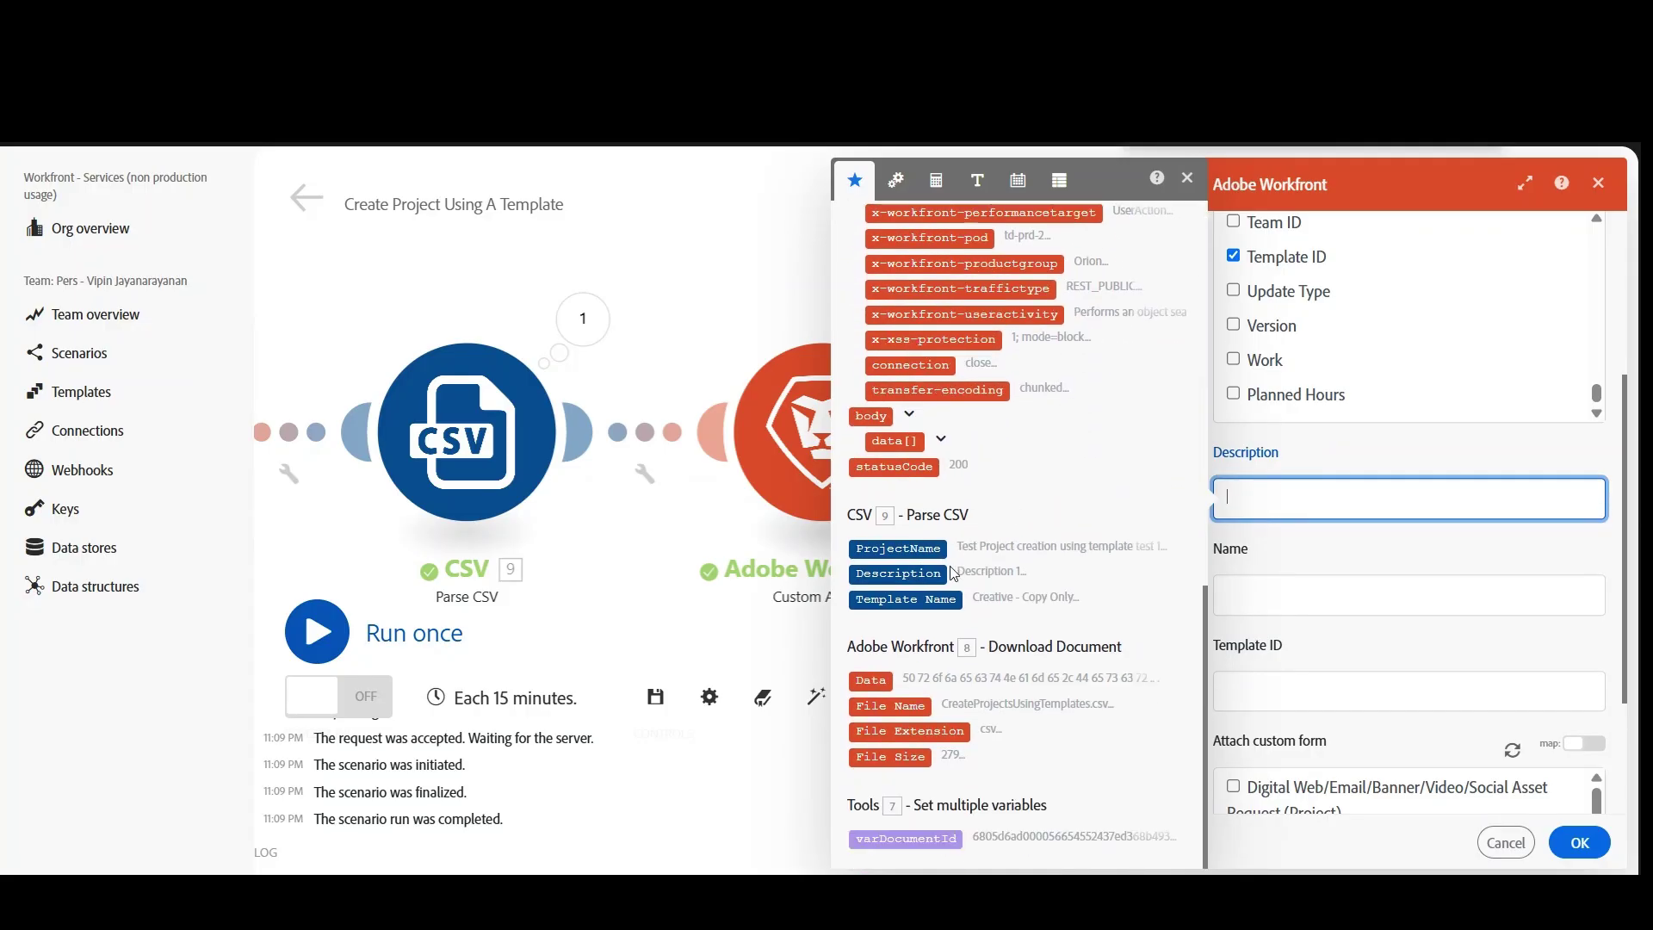
pyautogui.click(940, 574)
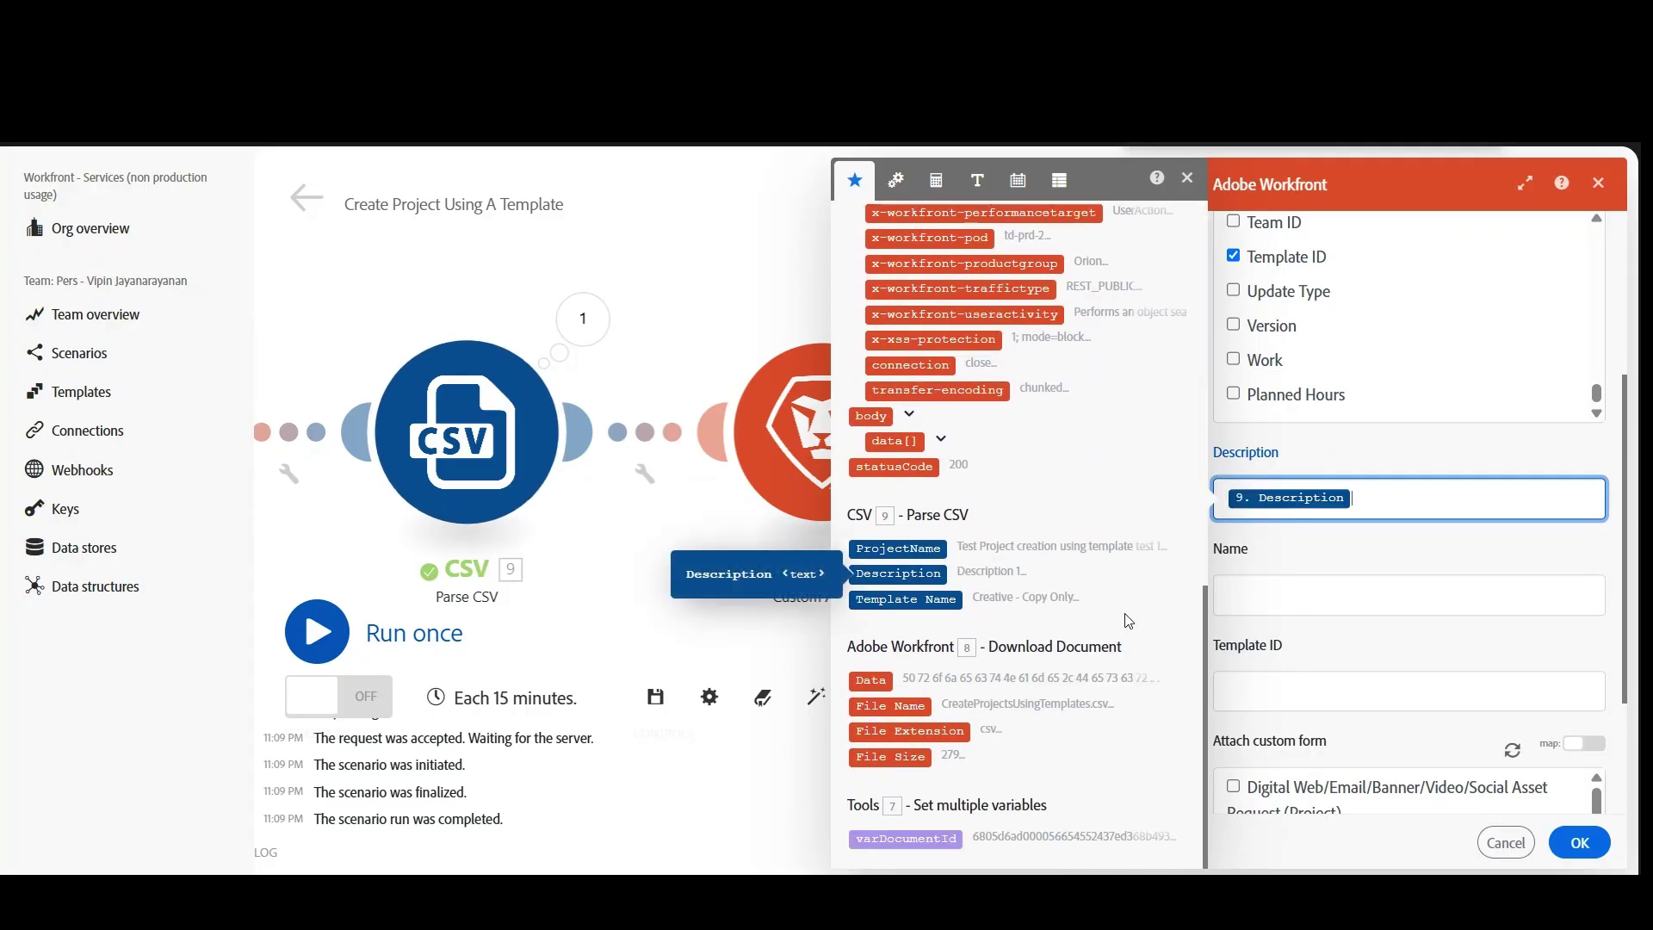
pyautogui.click(1256, 592)
pyautogui.scroll(-10, 1185, 647)
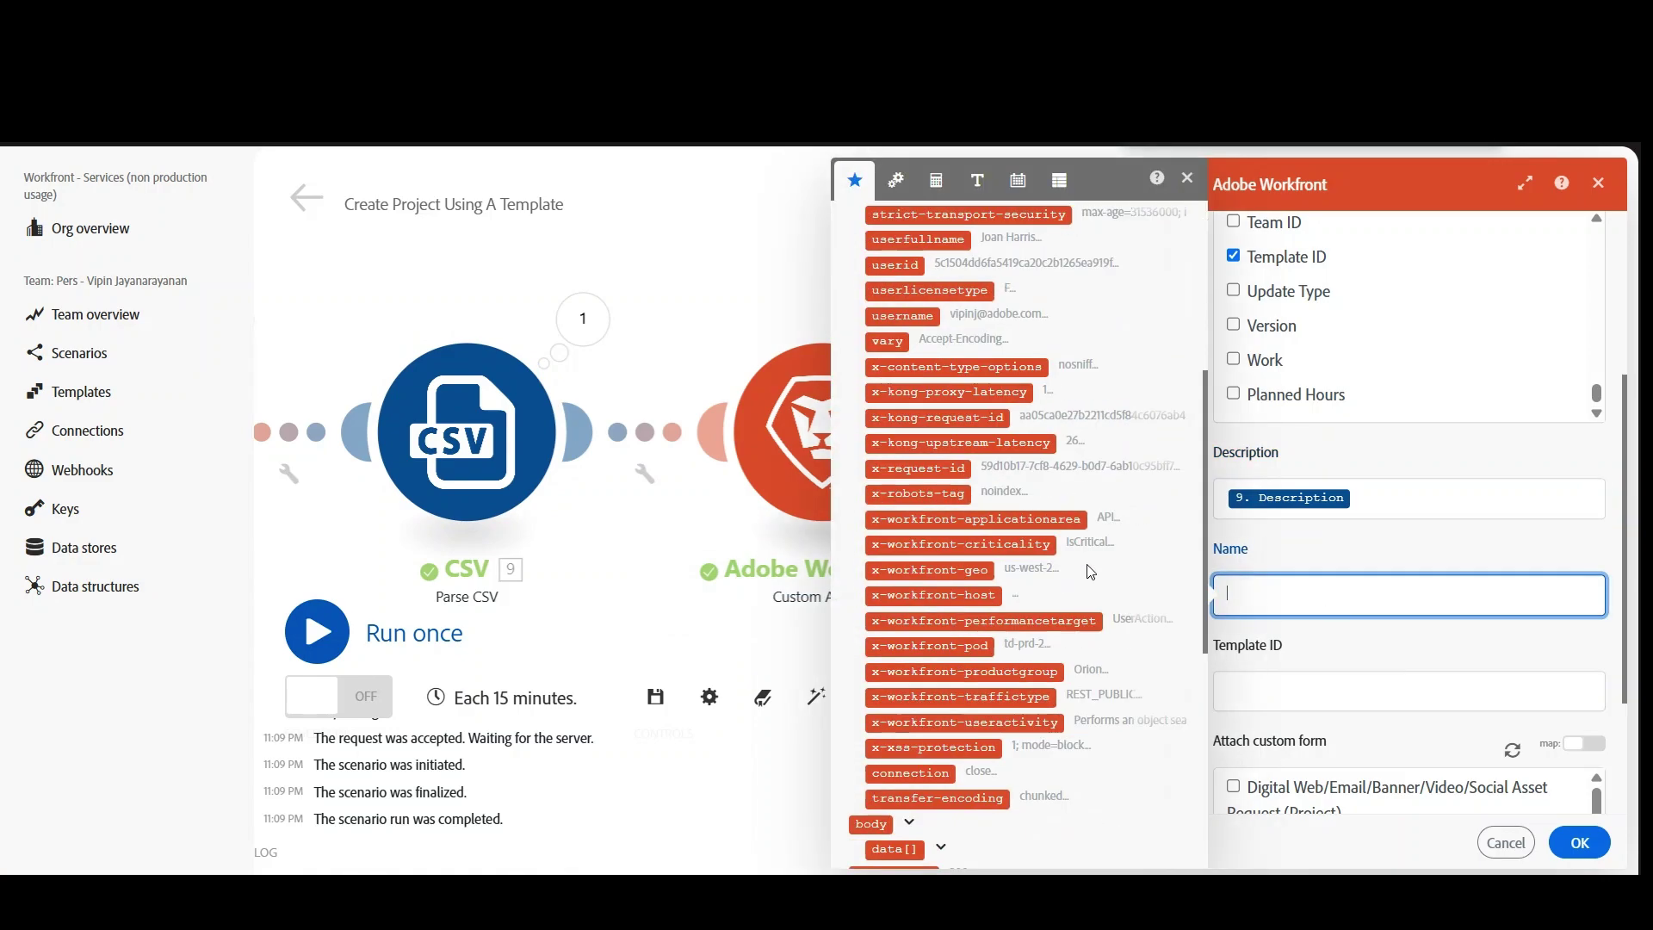
pyautogui.click(904, 556)
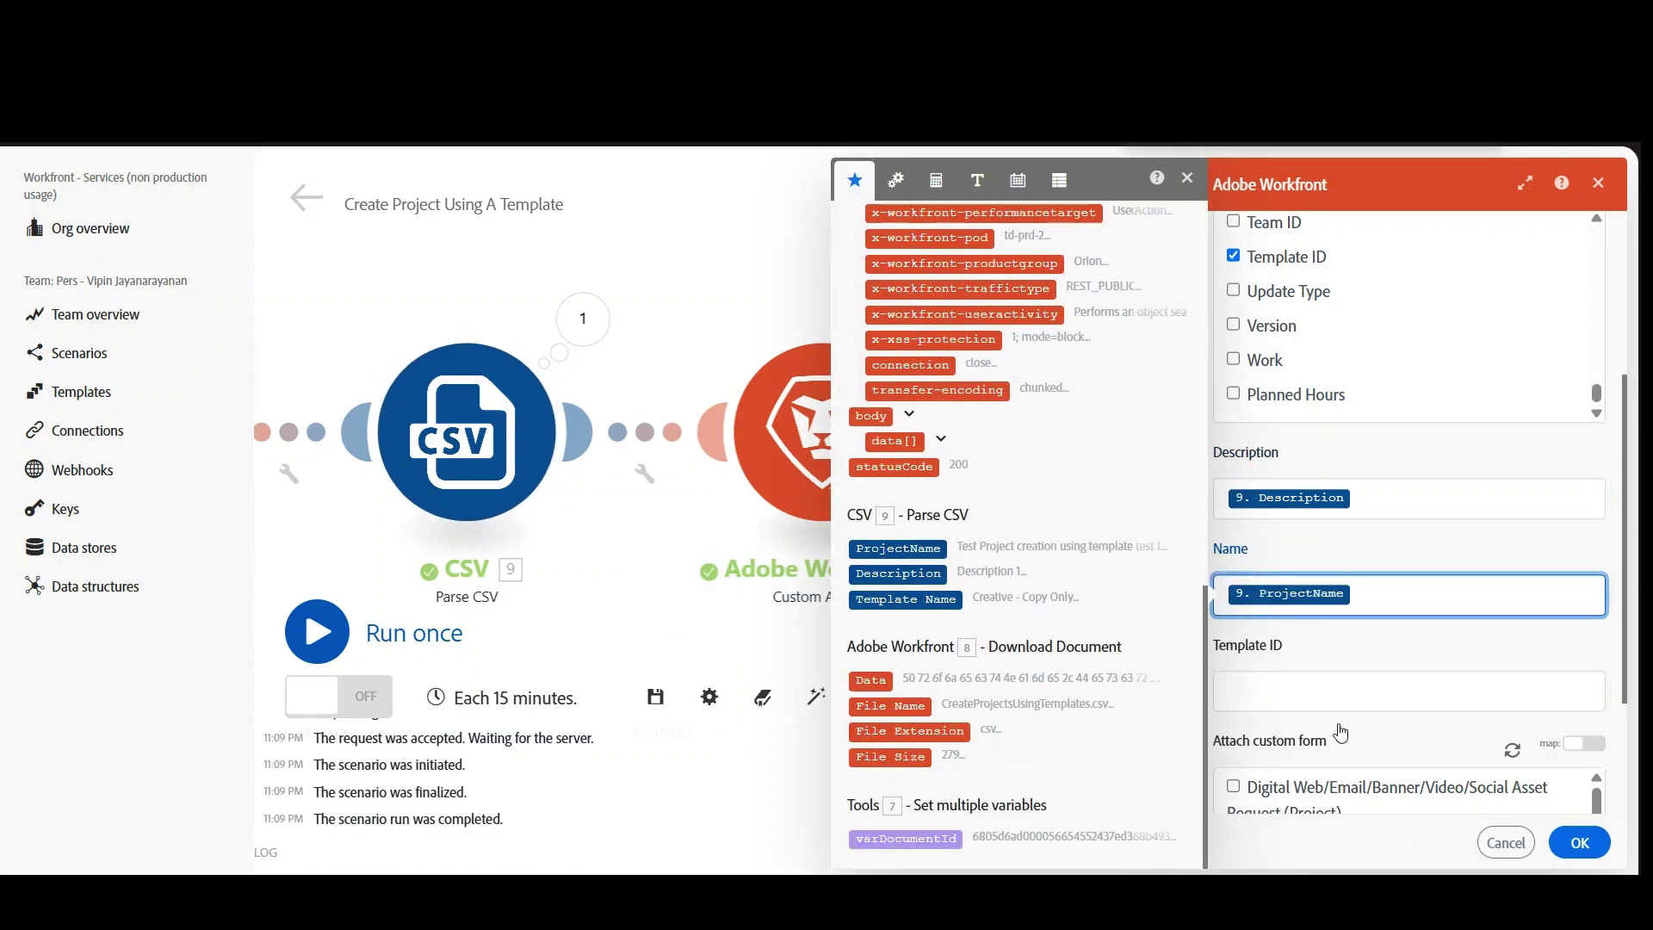
# Map the Template ID to the ID inside the Custom API Call's body data array, and confirm the module settings.
pyautogui.click(1335, 691)
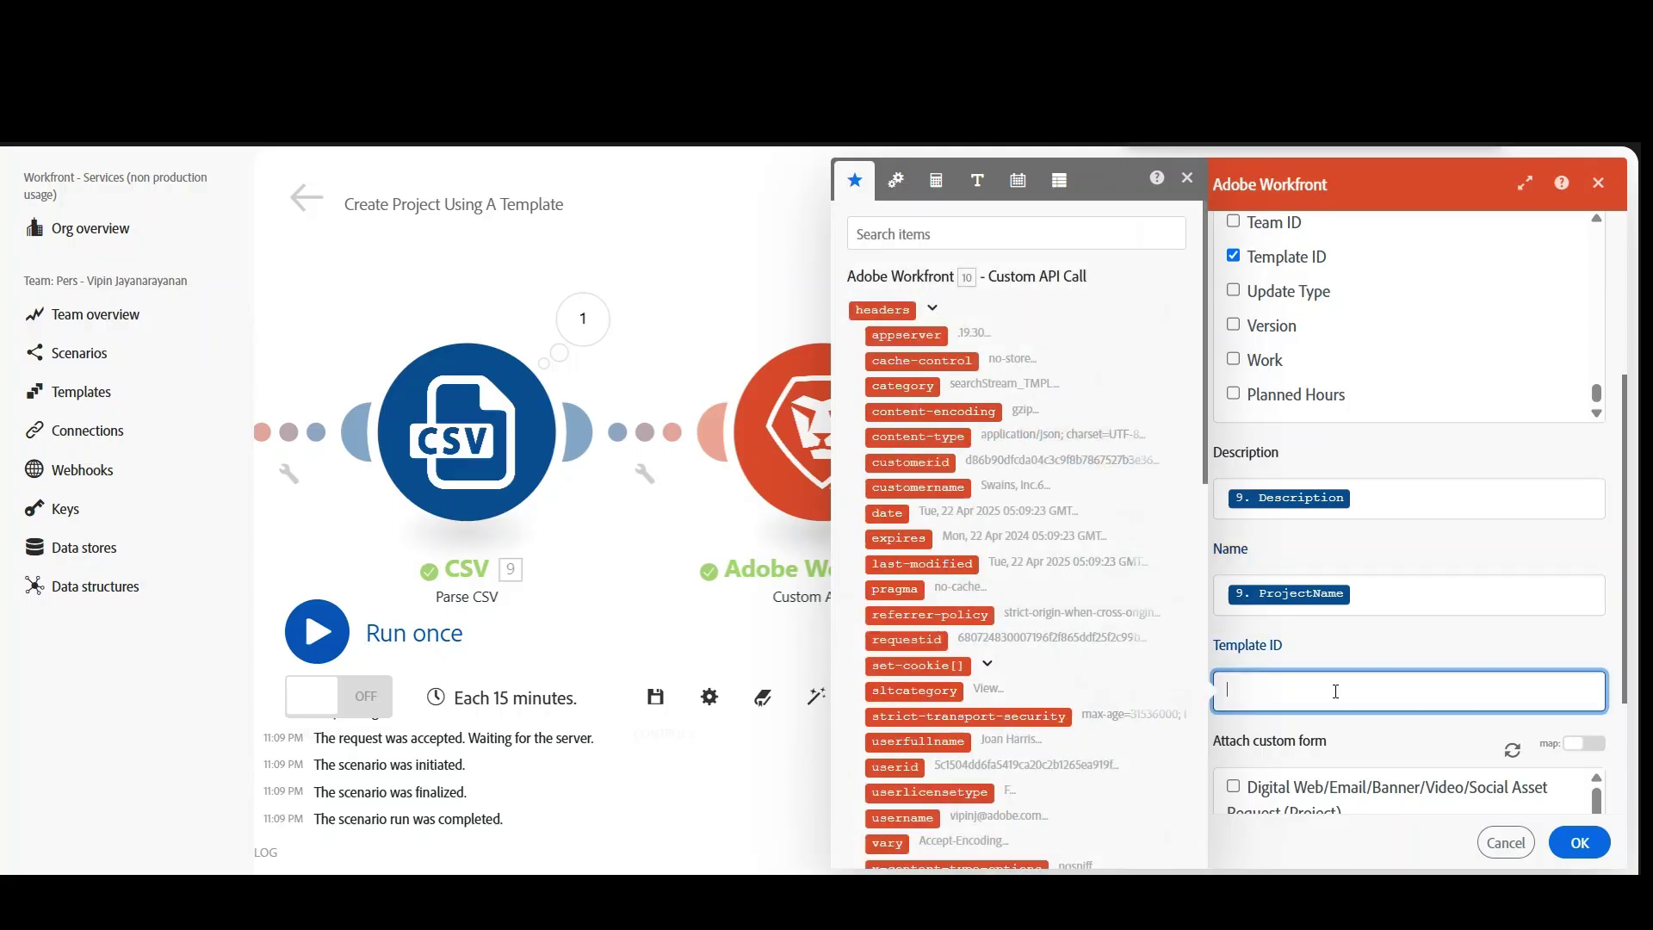
pyautogui.scroll(-3, 1330, 655)
pyautogui.scroll(-2, 1148, 641)
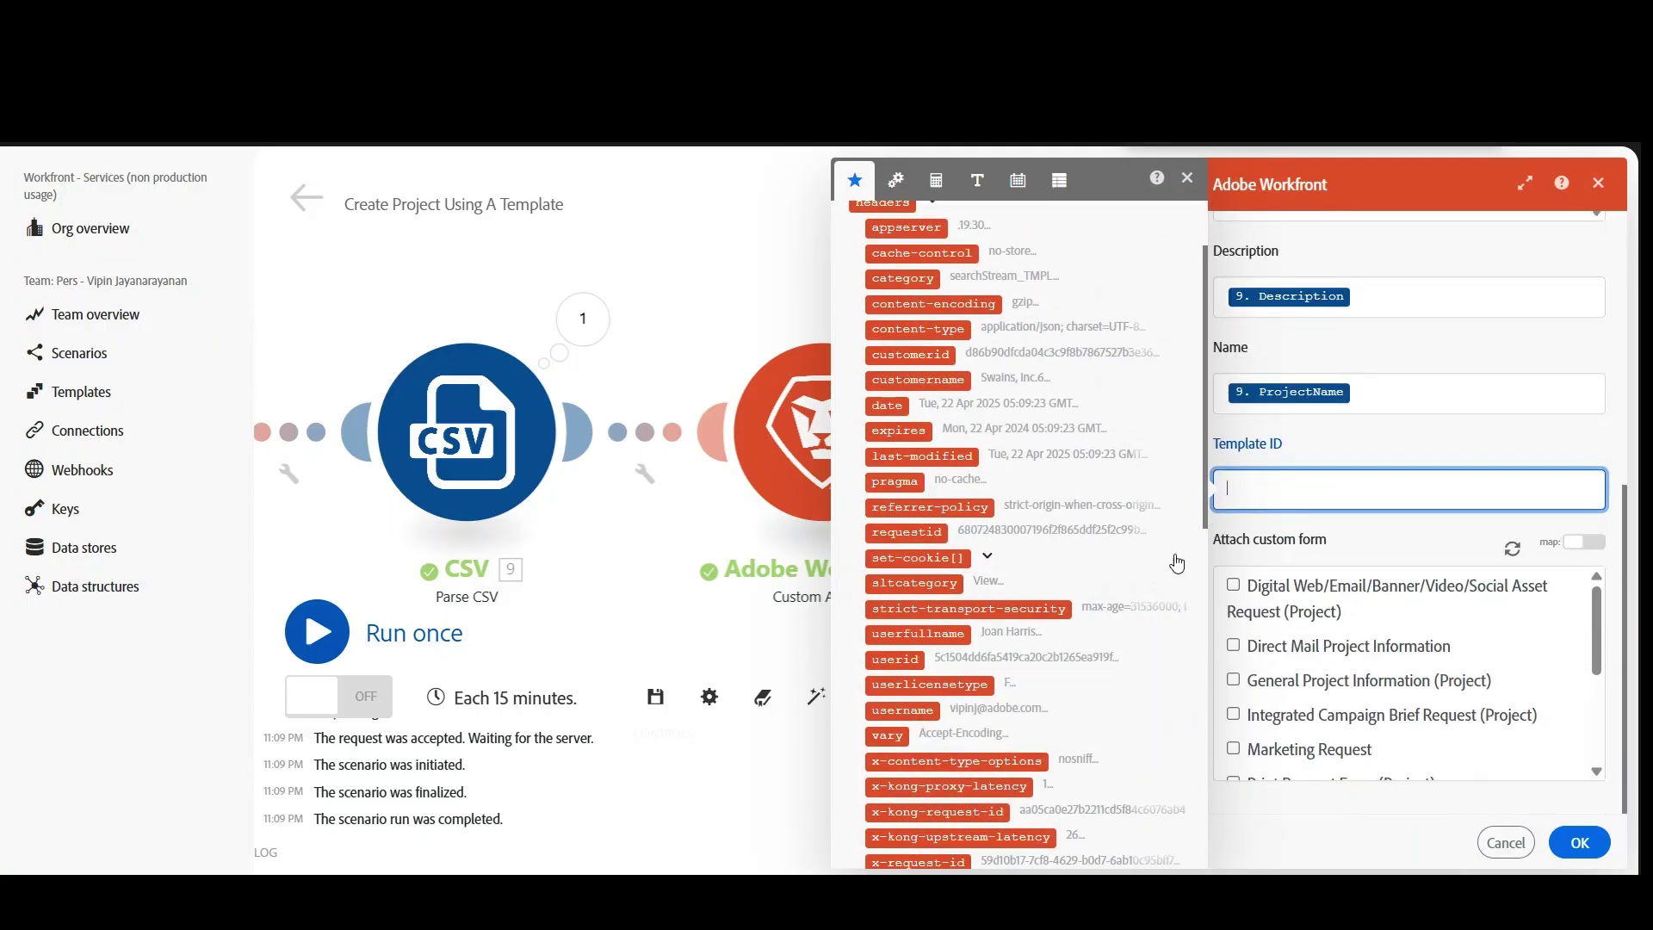
pyautogui.scroll(2, 1129, 548)
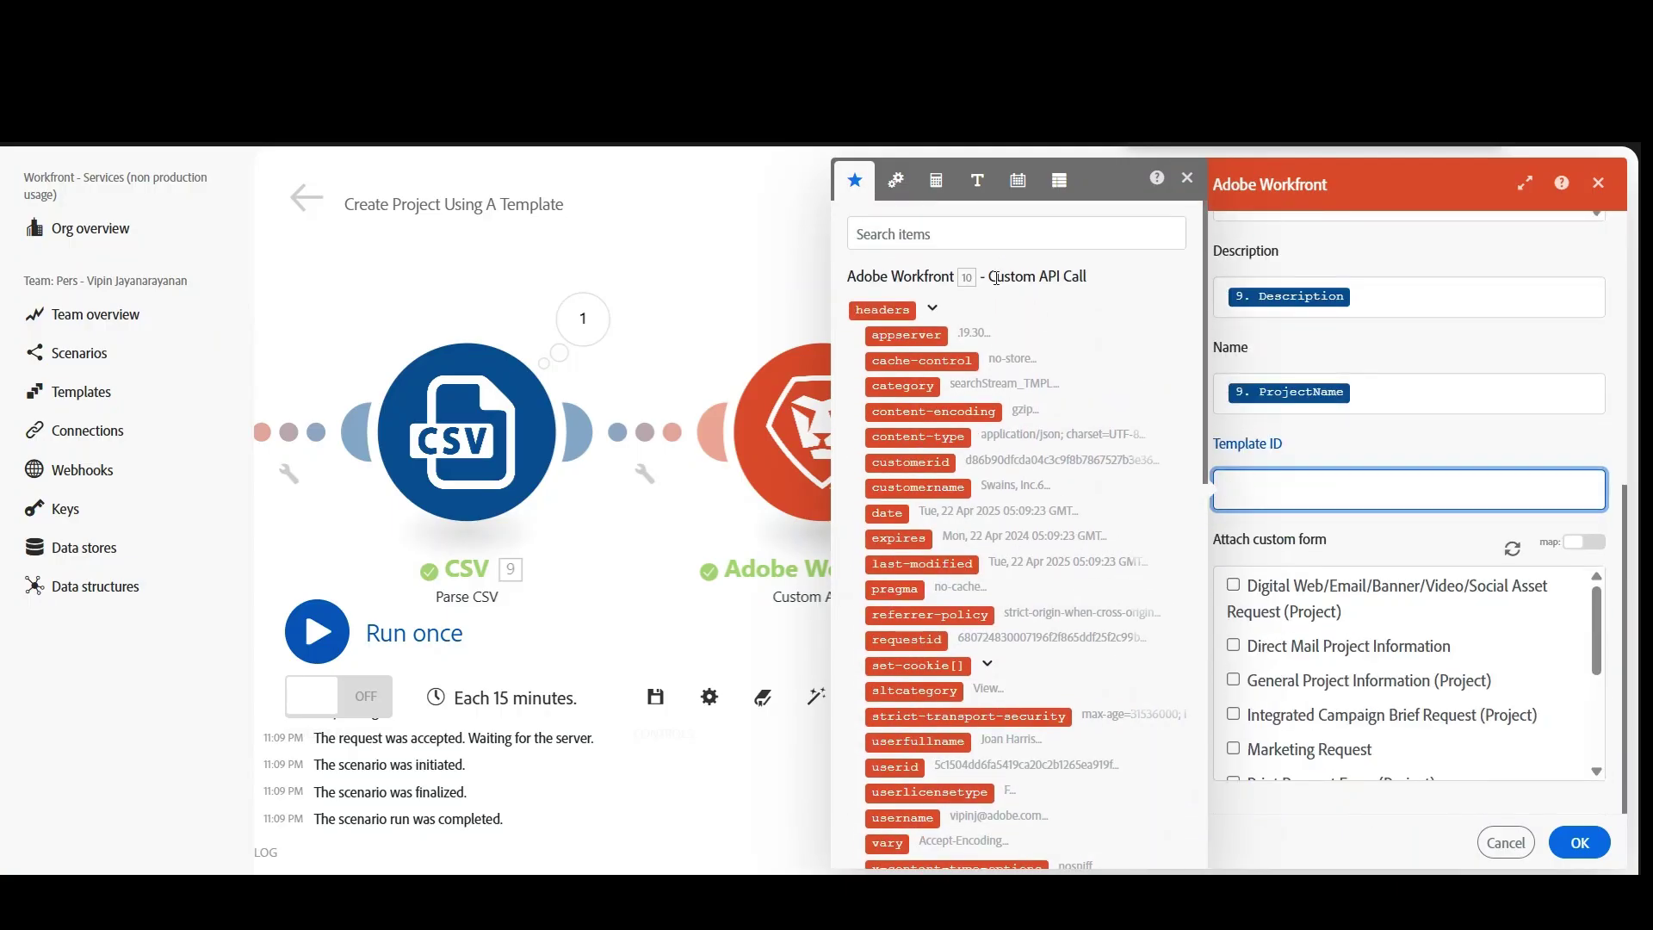
pyautogui.scroll(-10, 913, 482)
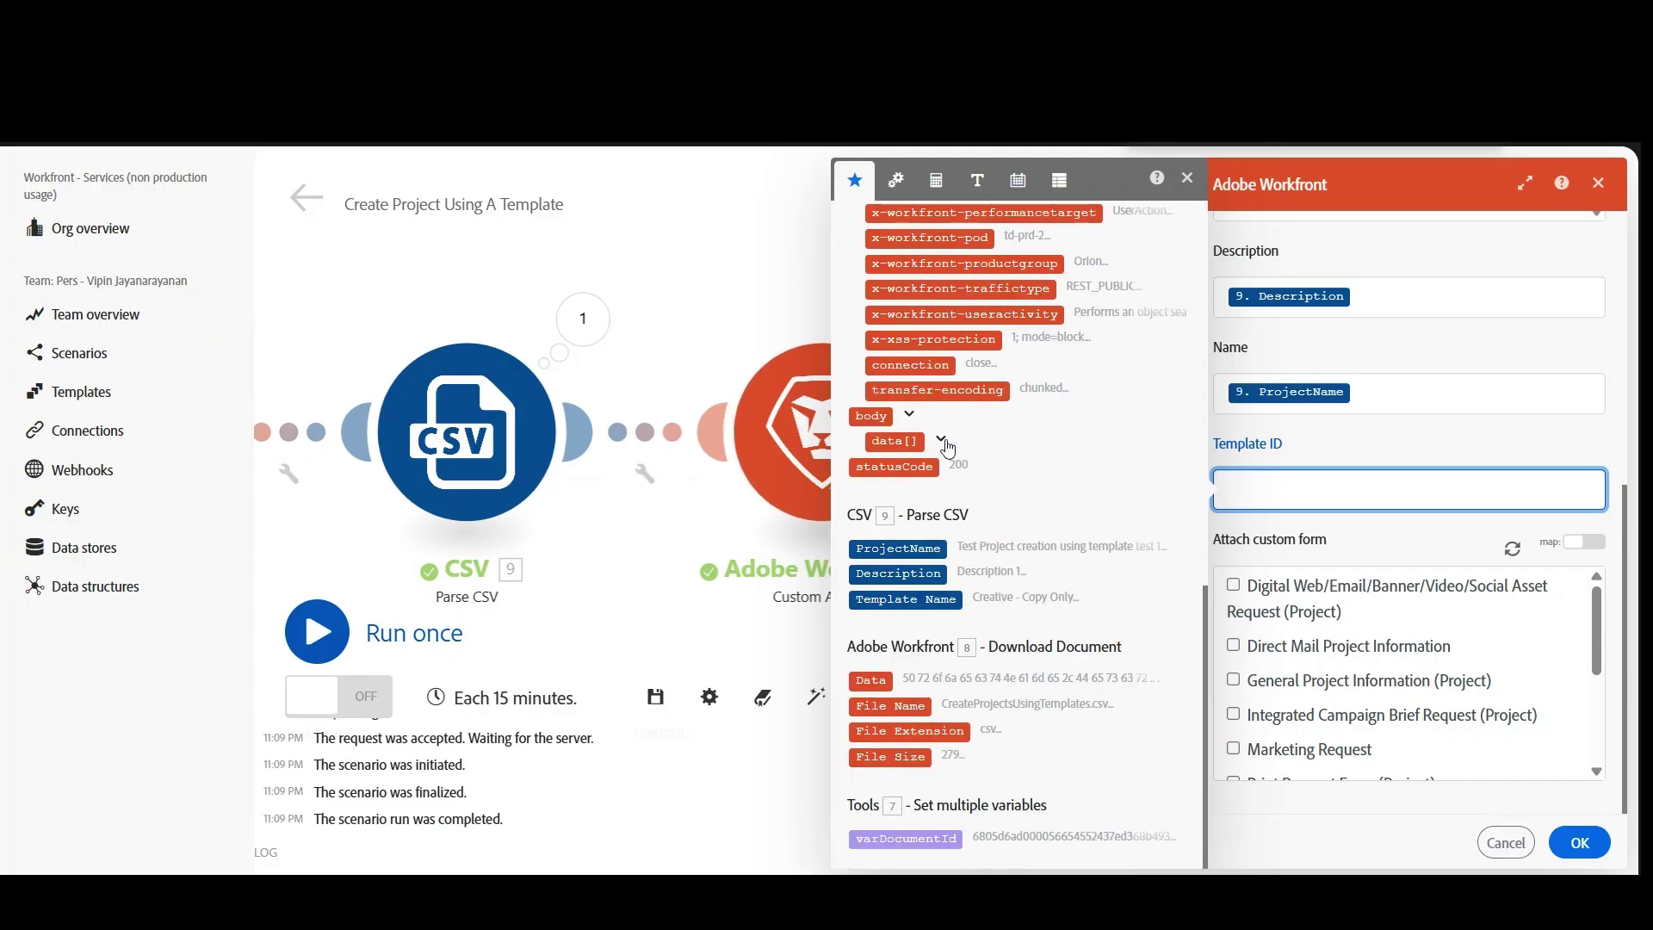
pyautogui.click(941, 439)
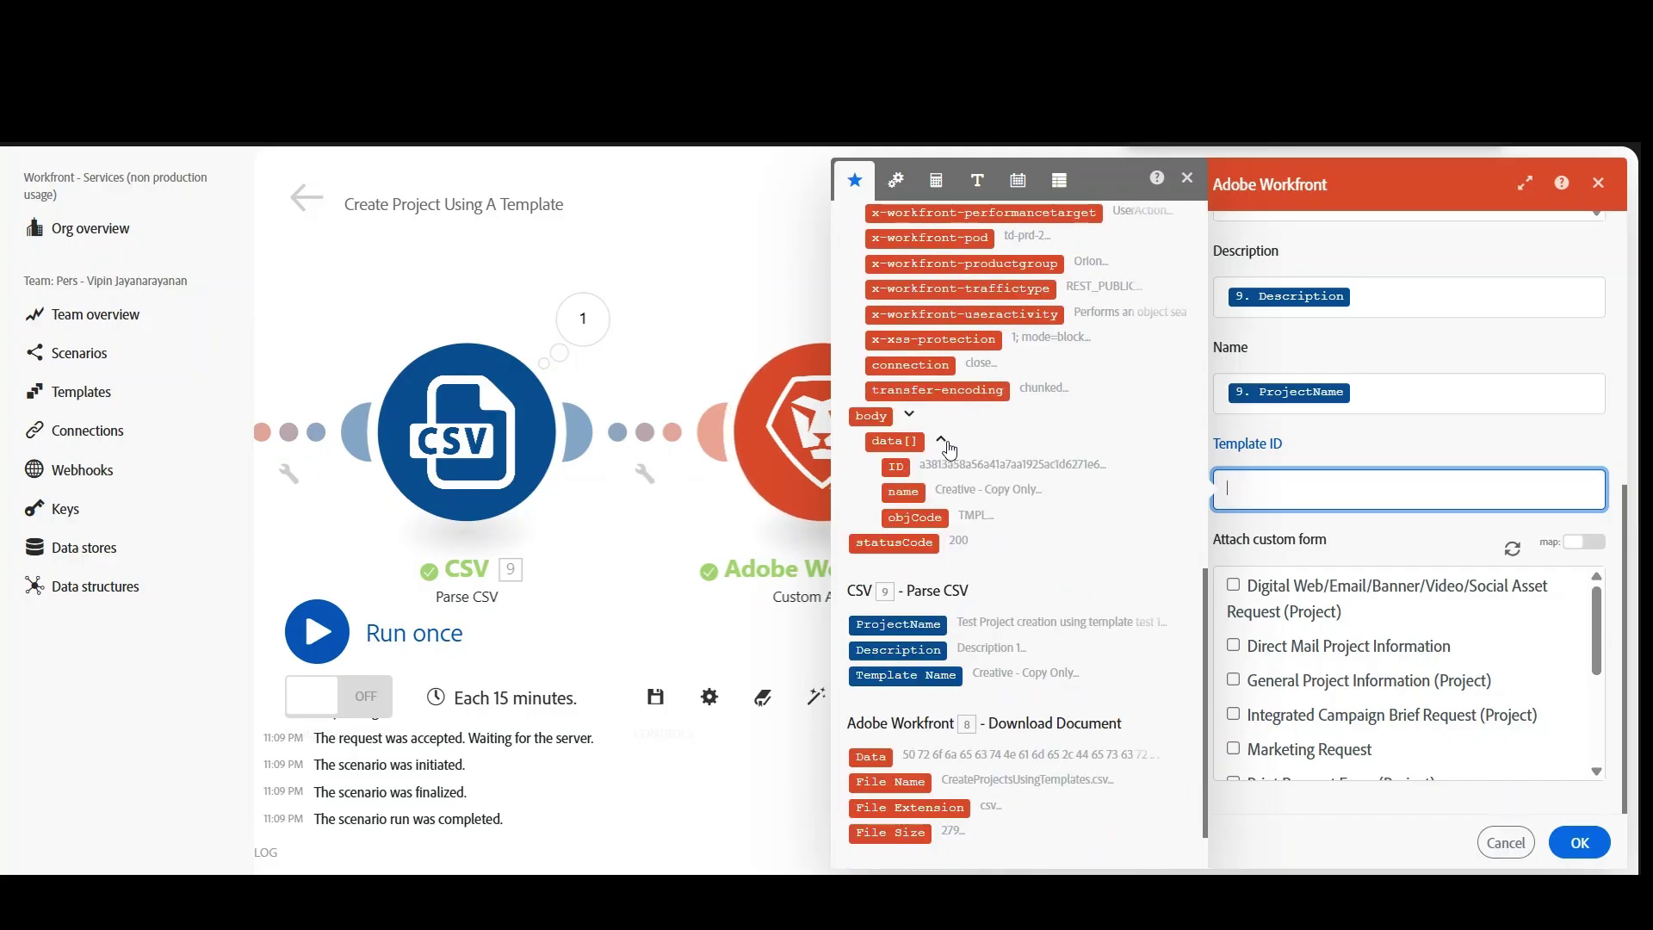
pyautogui.click(897, 467)
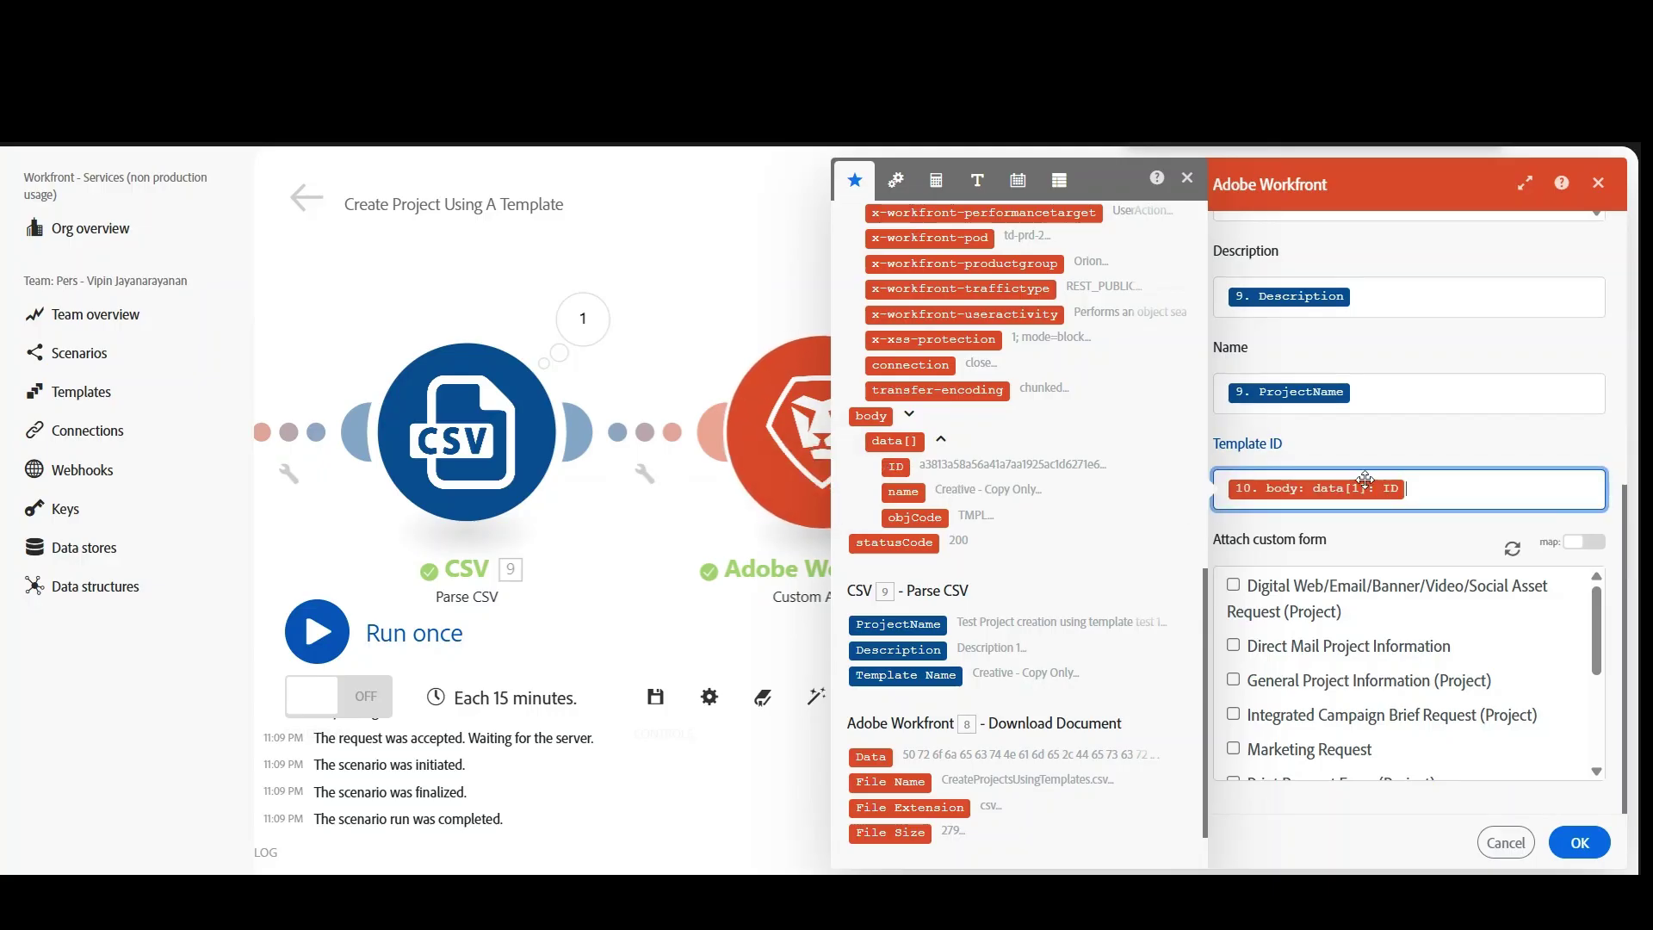
pyautogui.click(1186, 179)
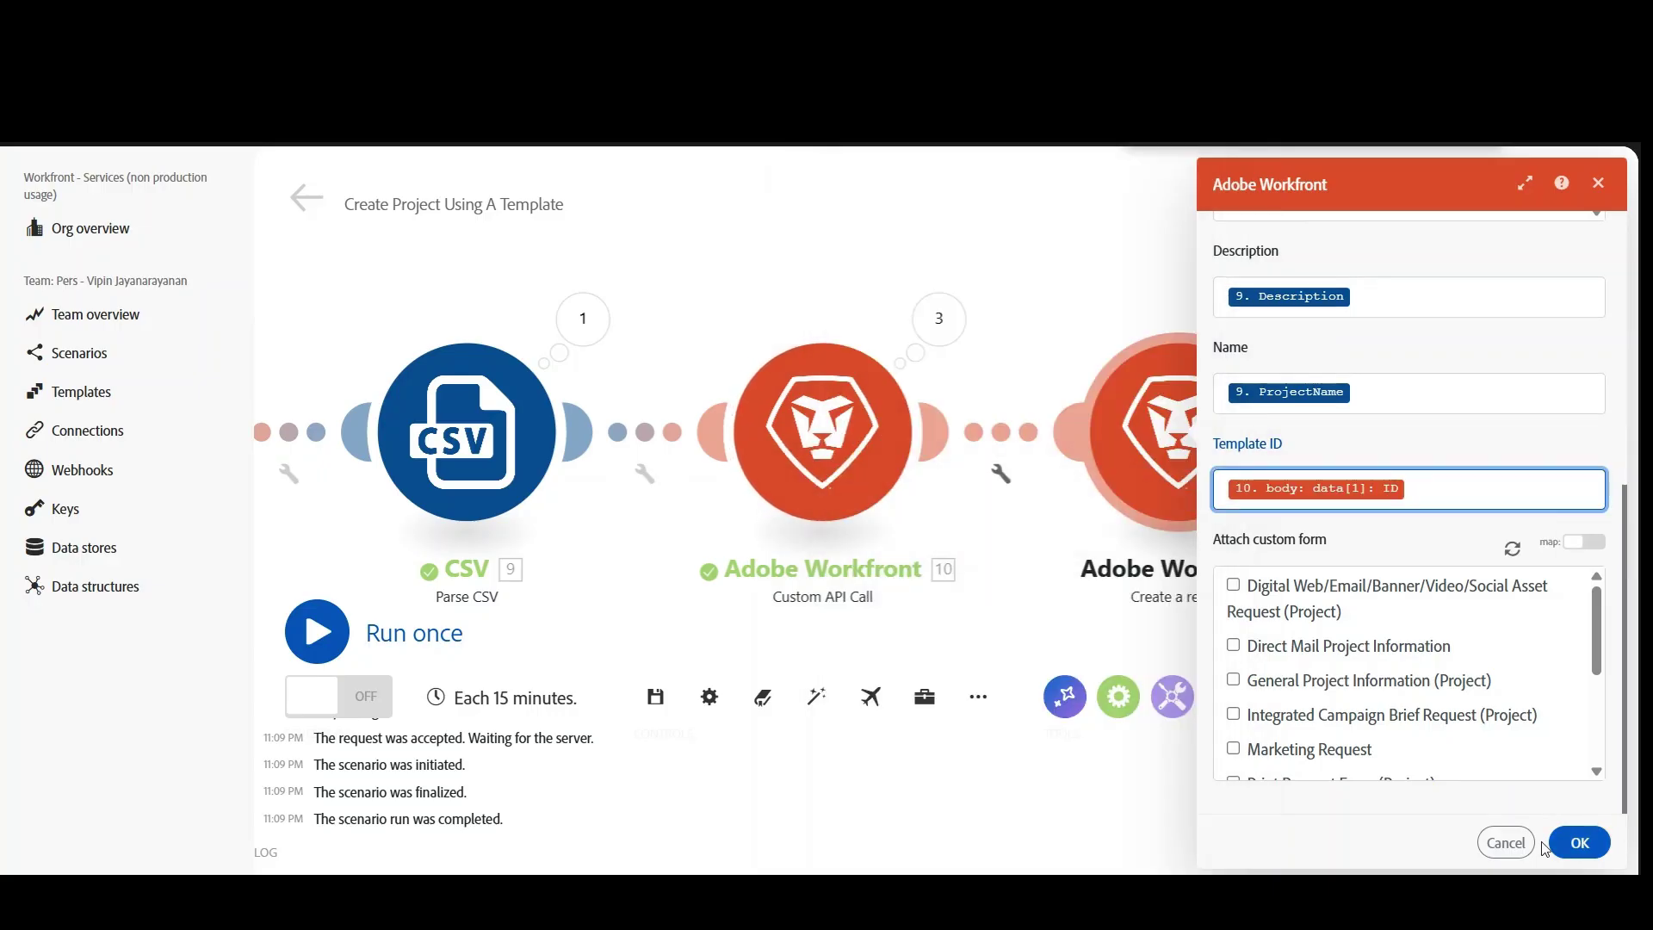
pyautogui.click(1584, 840)
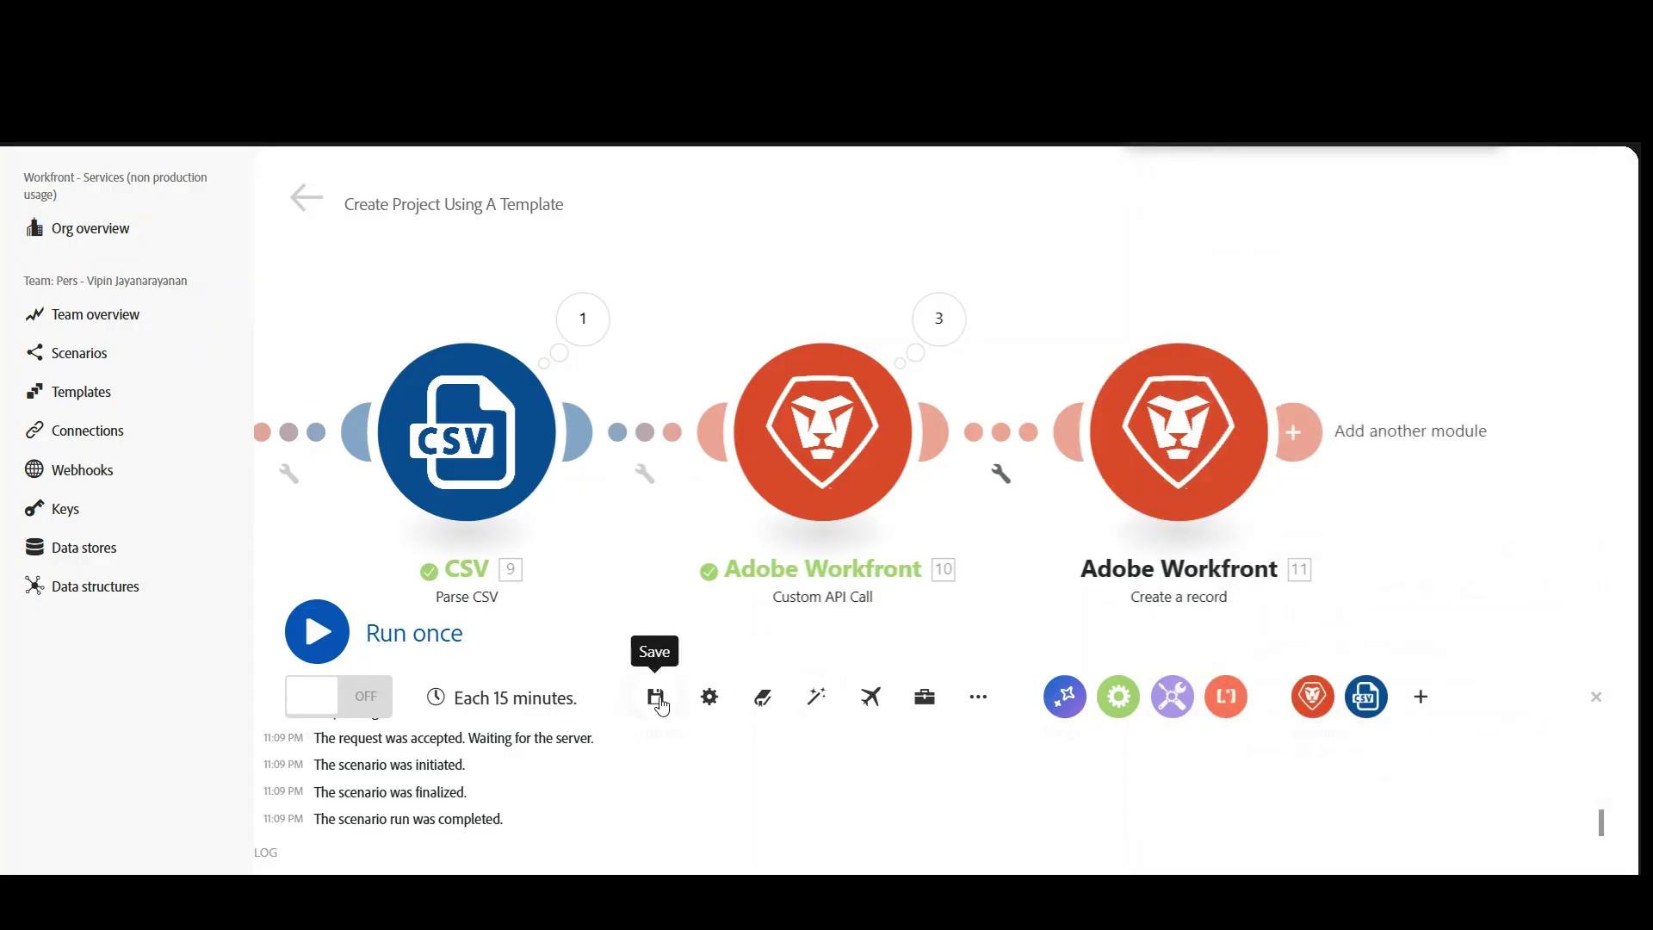
# Save the scenario and run it once, and inspect the input and output of the Create a record module's first operation.
pyautogui.click(656, 696)
pyautogui.click(314, 632)
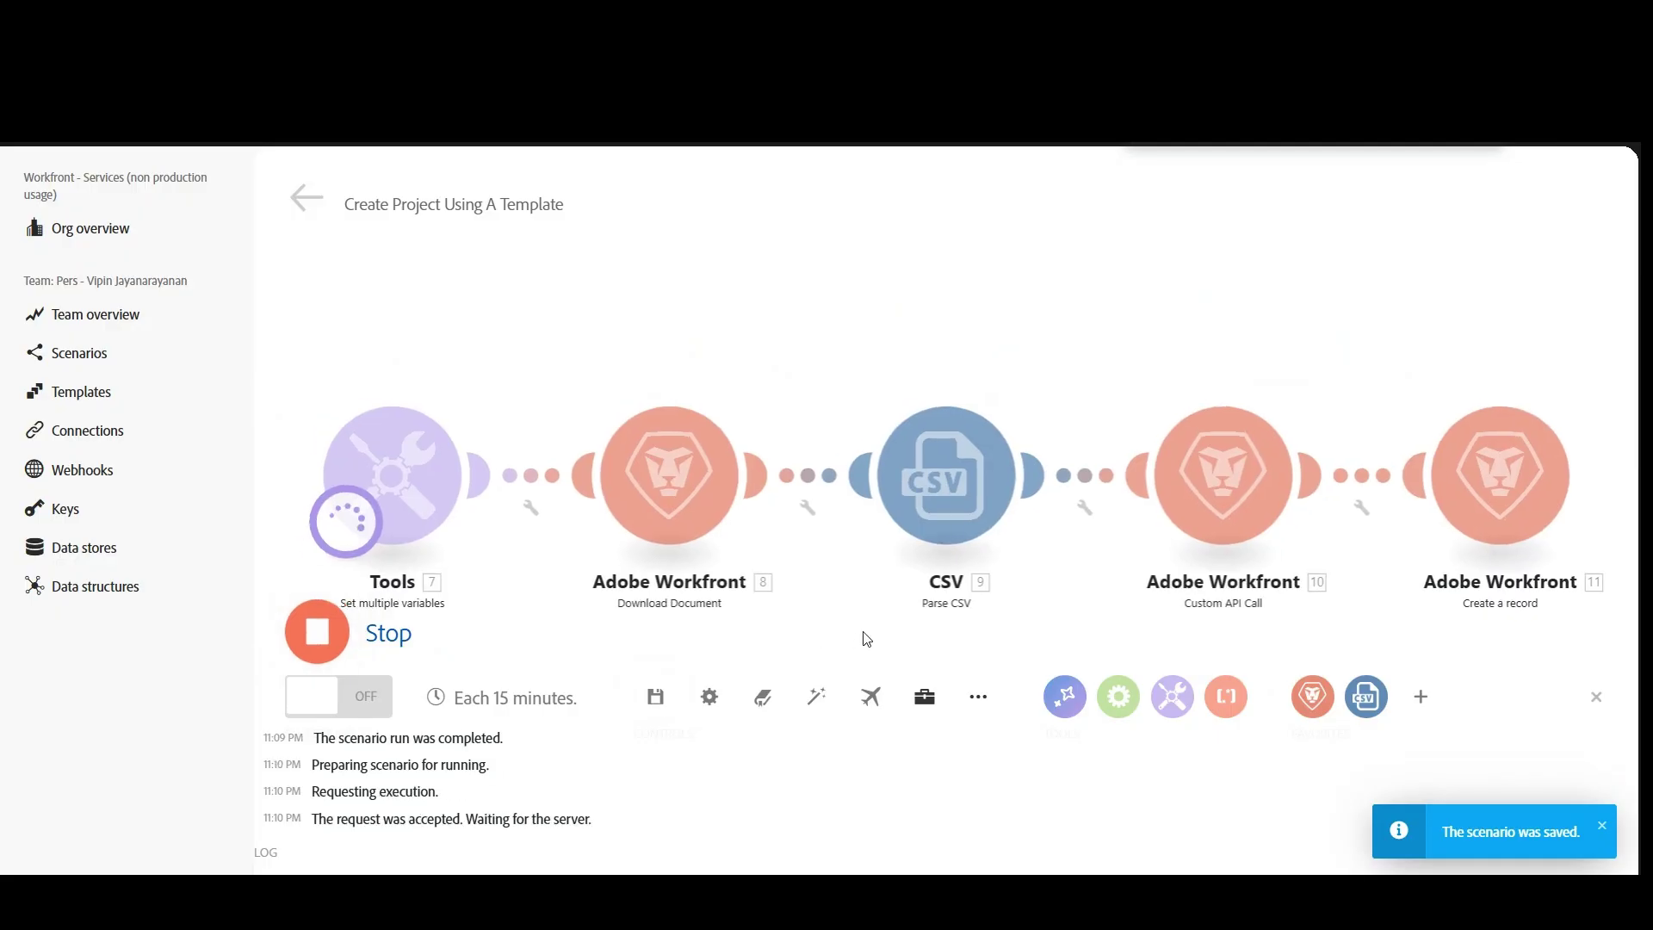
pyautogui.moveTo(1092, 634); pyautogui.dragTo(820, 553)
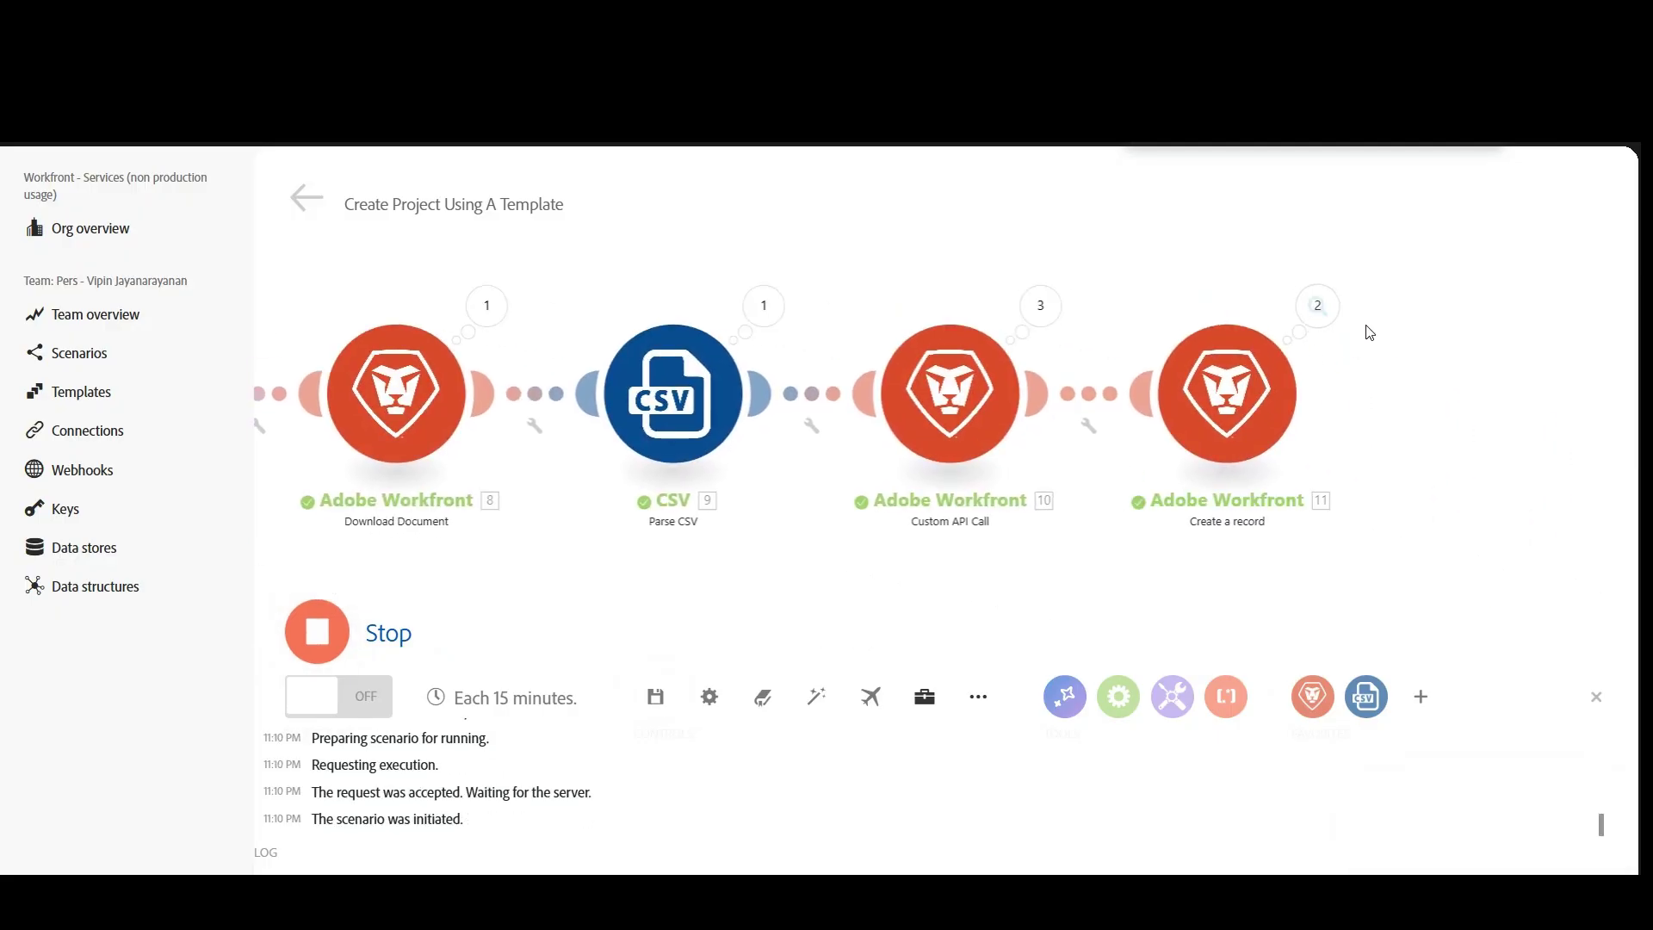
pyautogui.click(1327, 366)
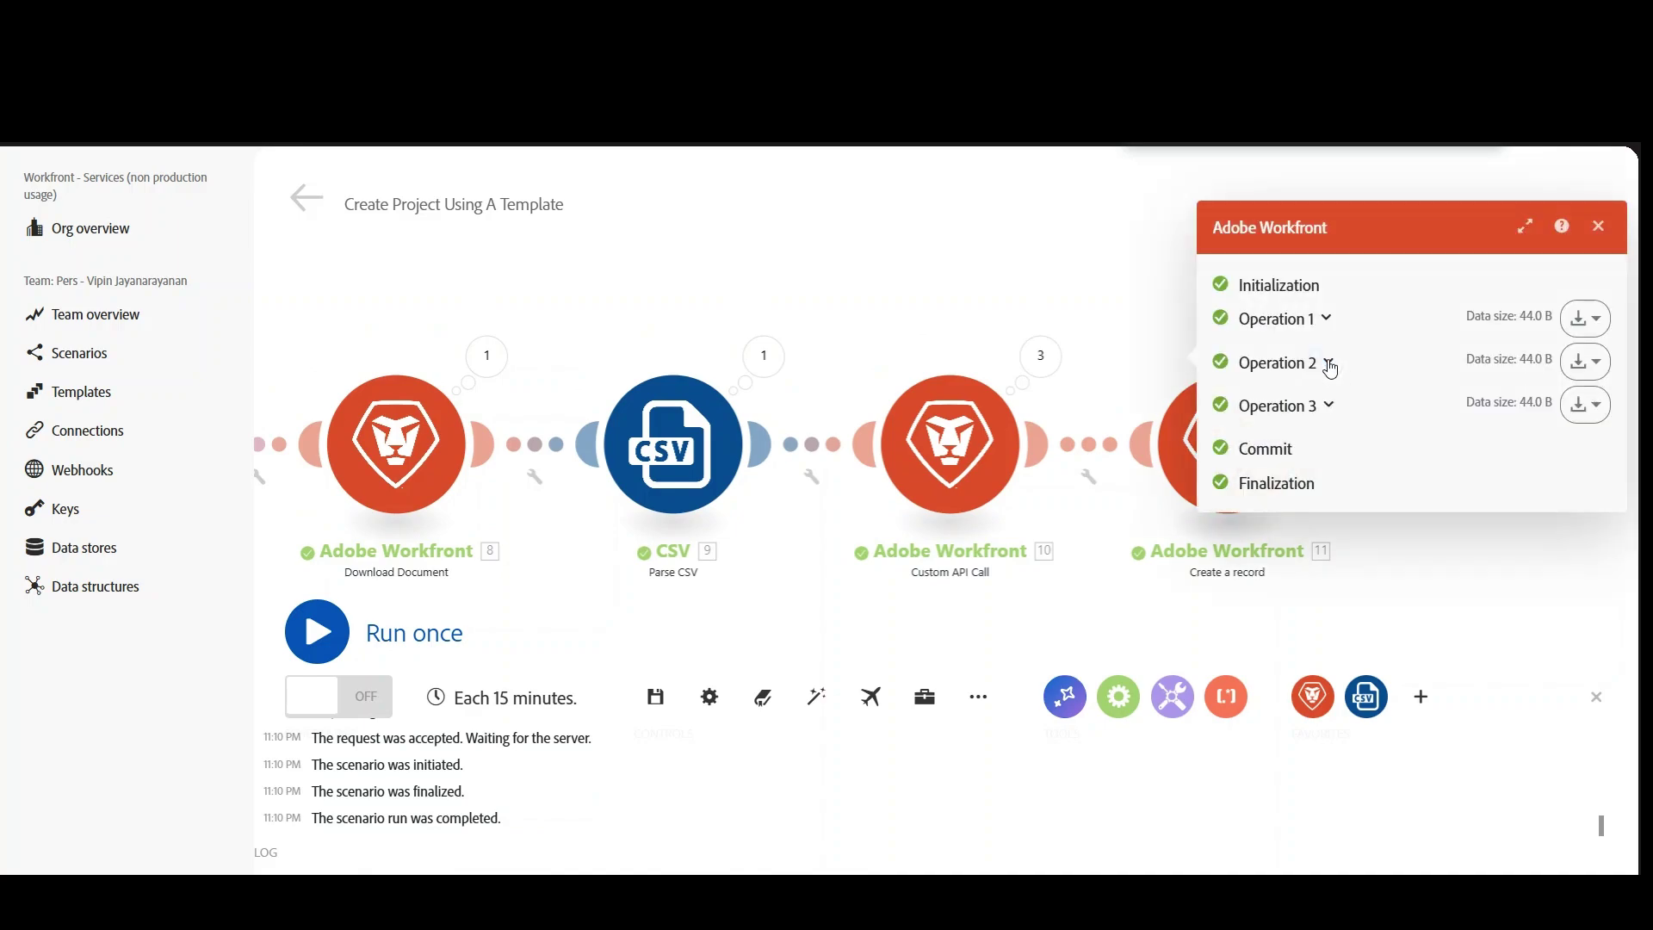
pyautogui.click(1331, 331)
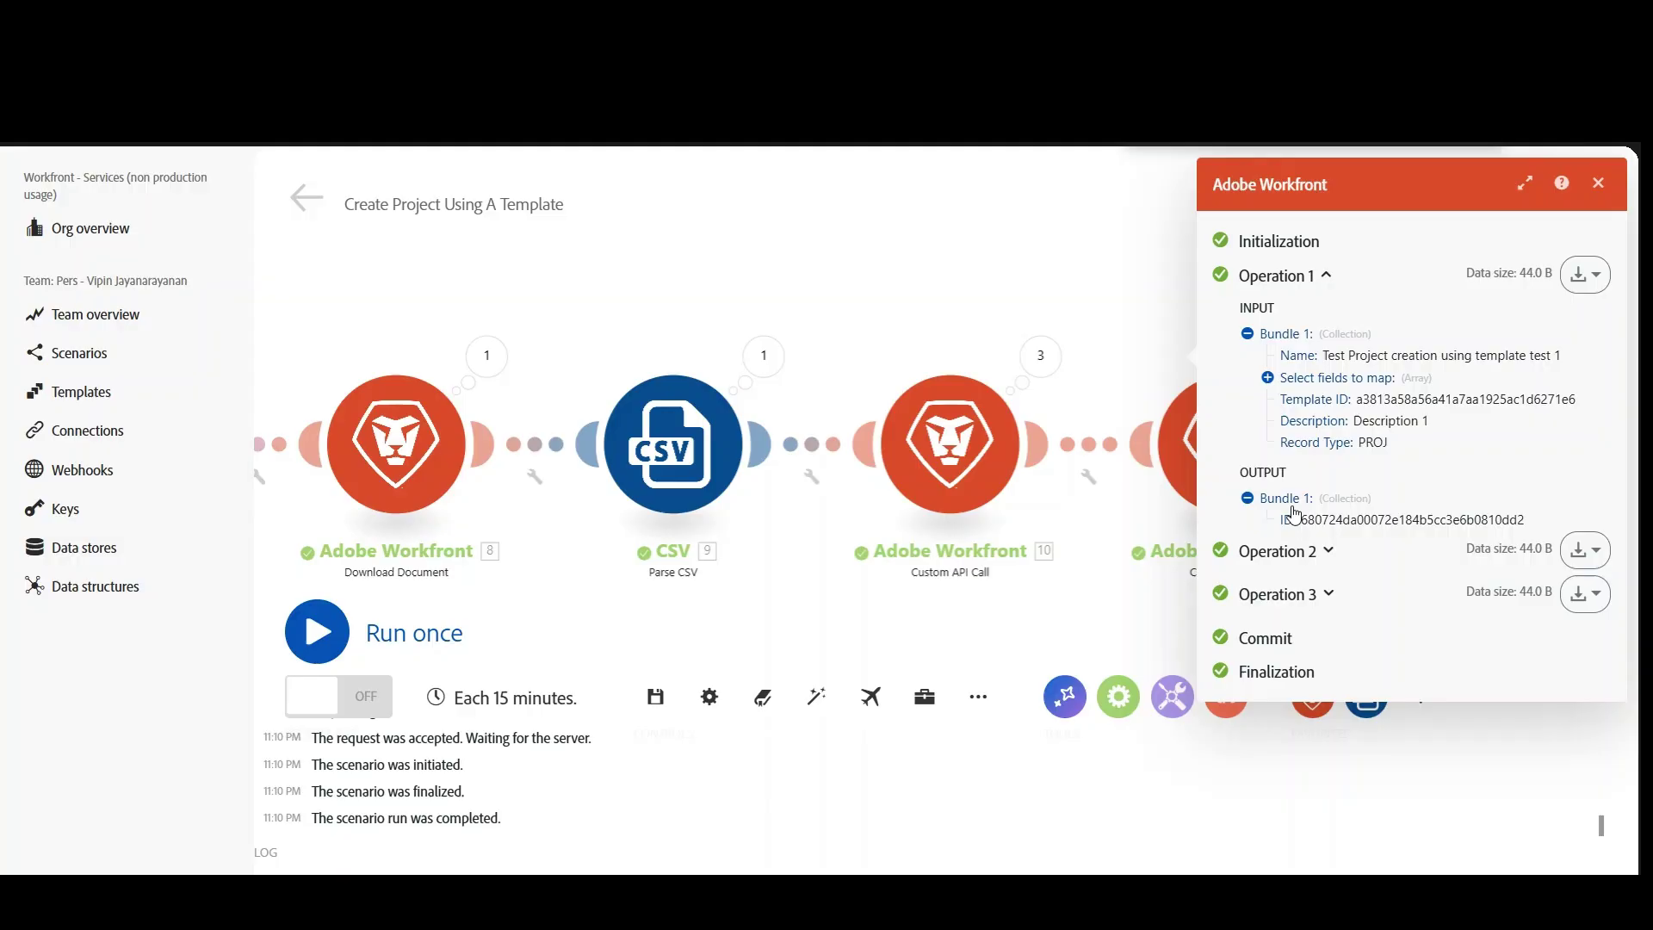
# Copy the project ID from the first operation's output and search for it in Workfront.
pyautogui.doubleClick(1402, 520)
pyautogui.hotkey('ctrl', 'c')
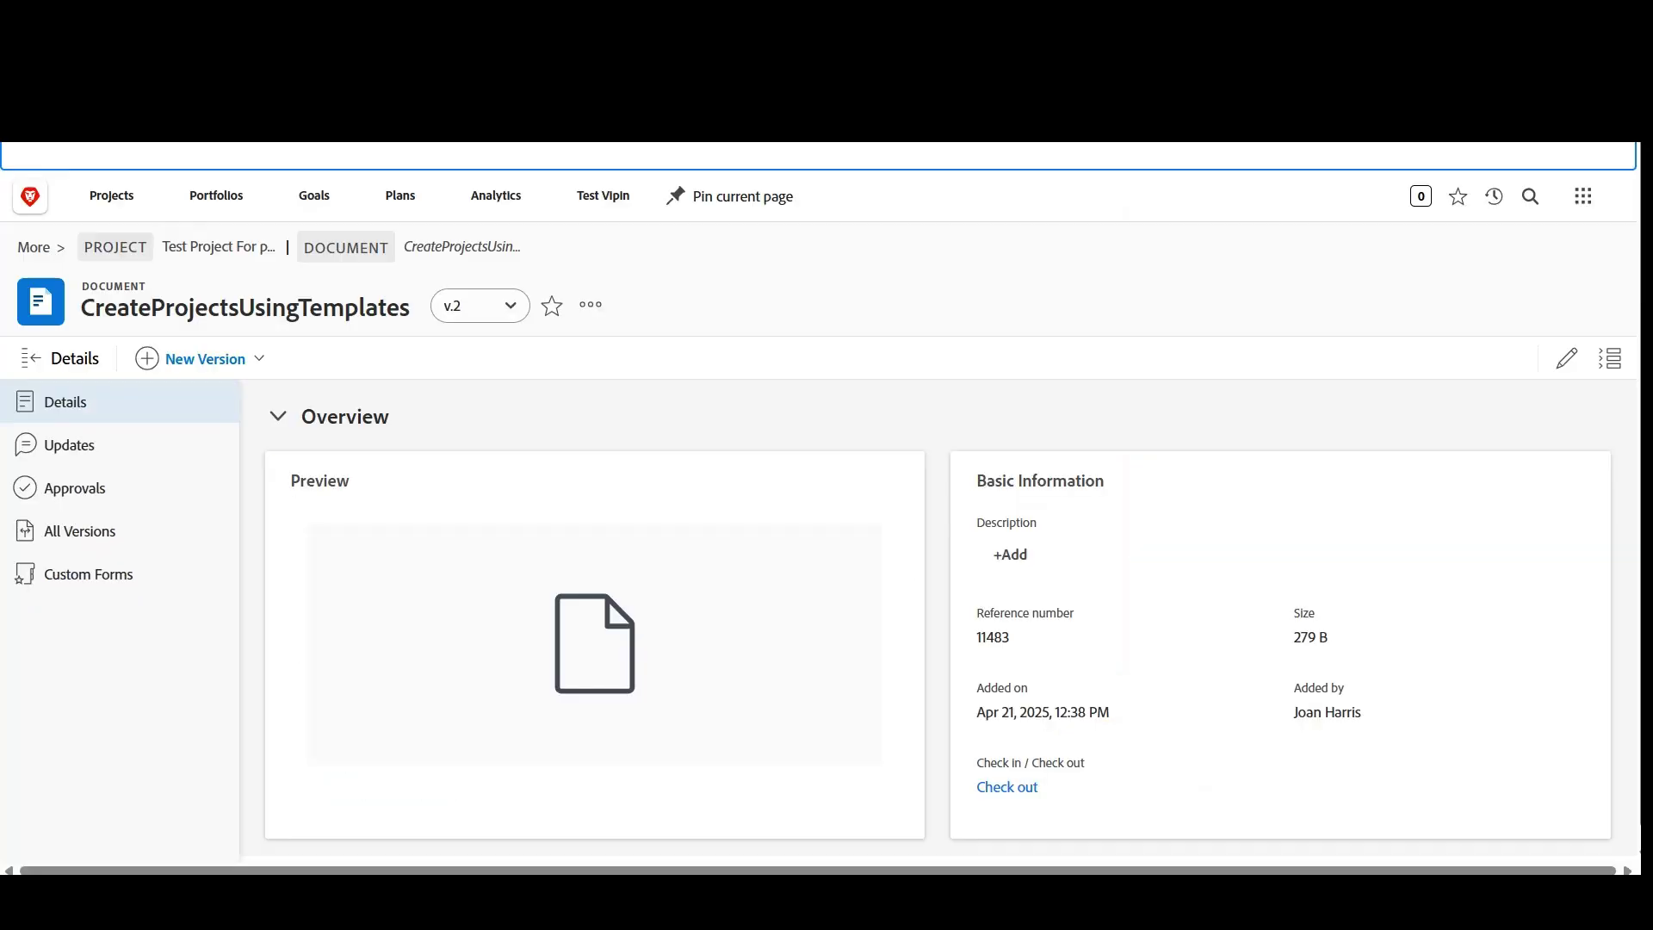
pyautogui.click(1530, 197)
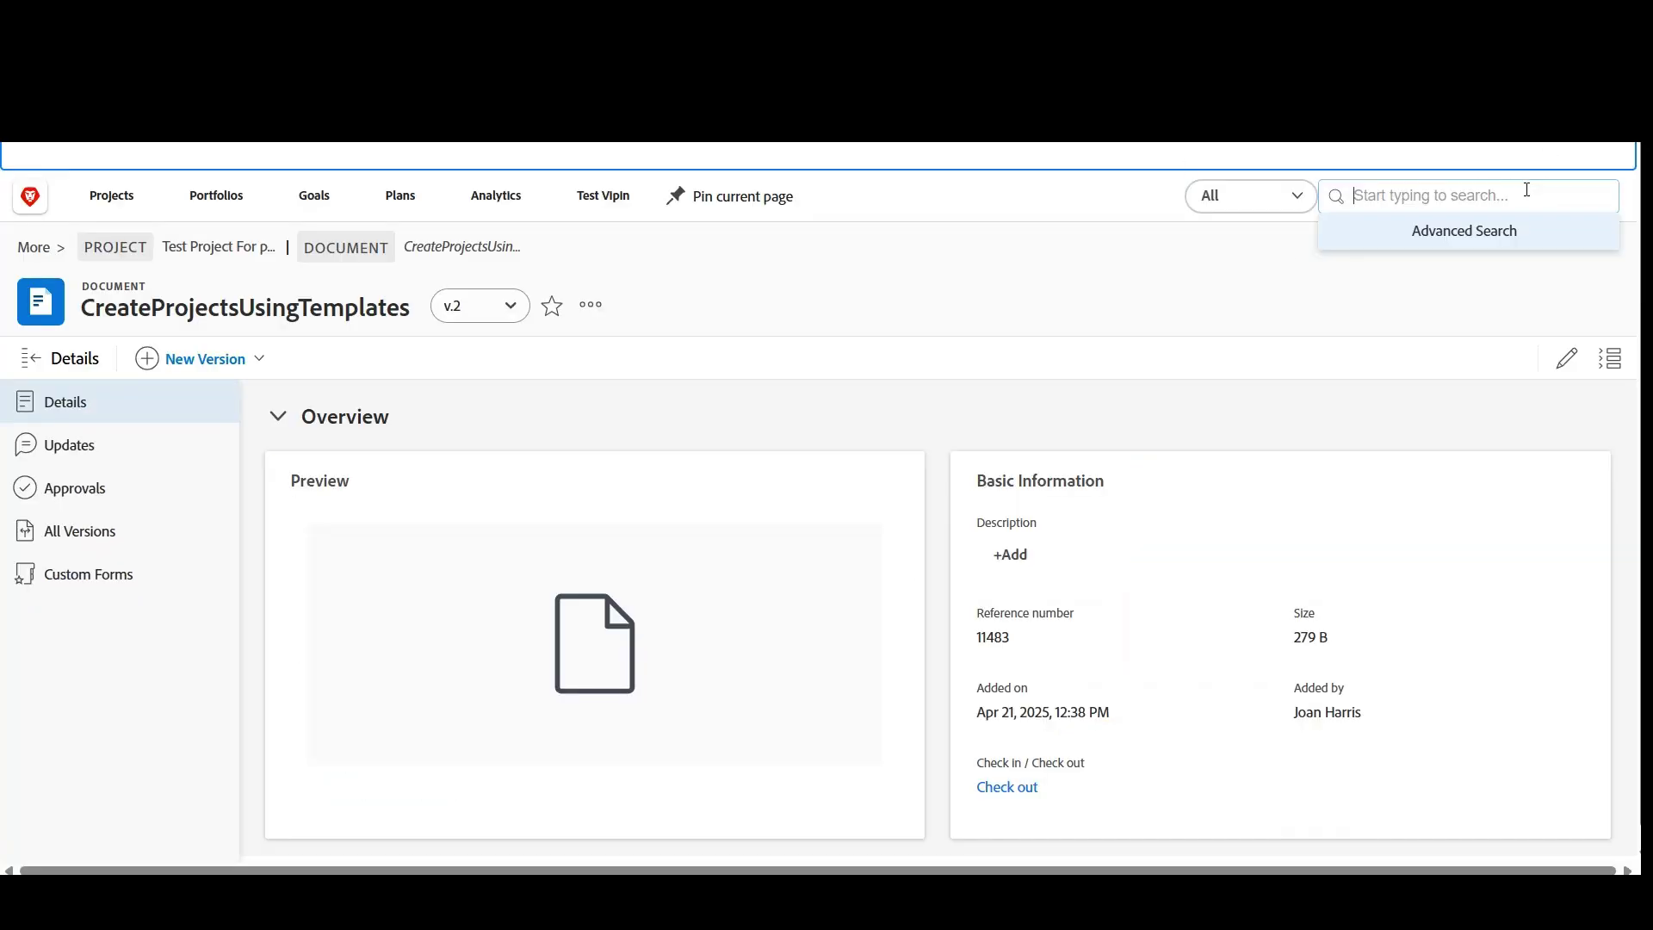
pyautogui.hotkey('ctrl', 'v')
pyautogui.press('Return')
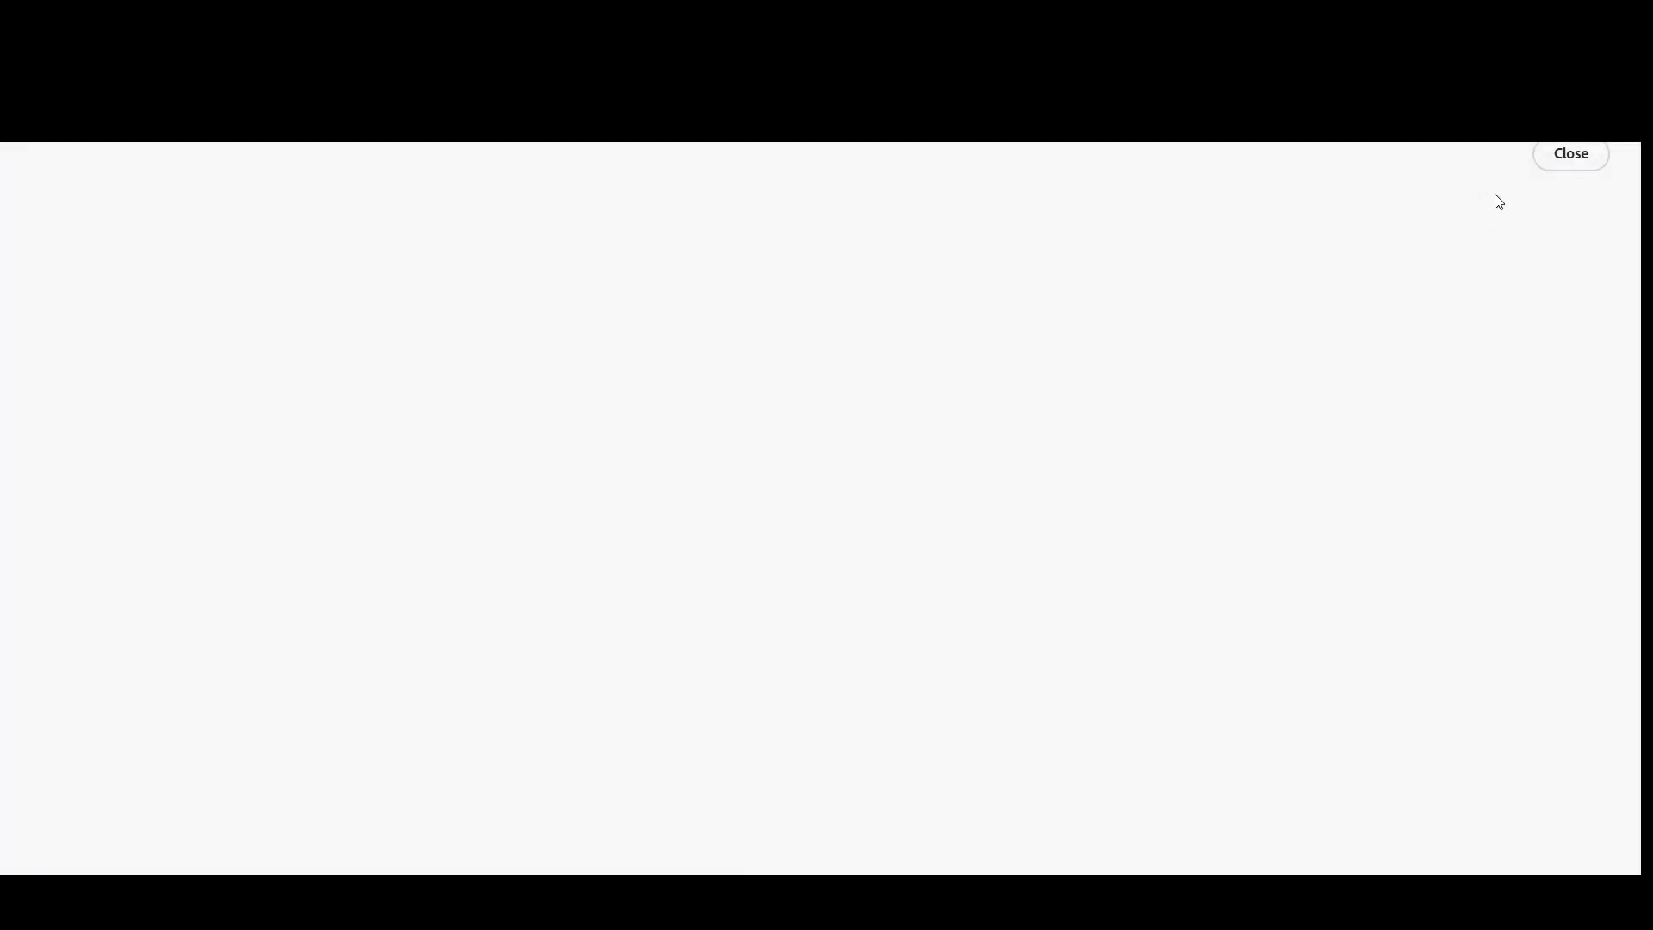